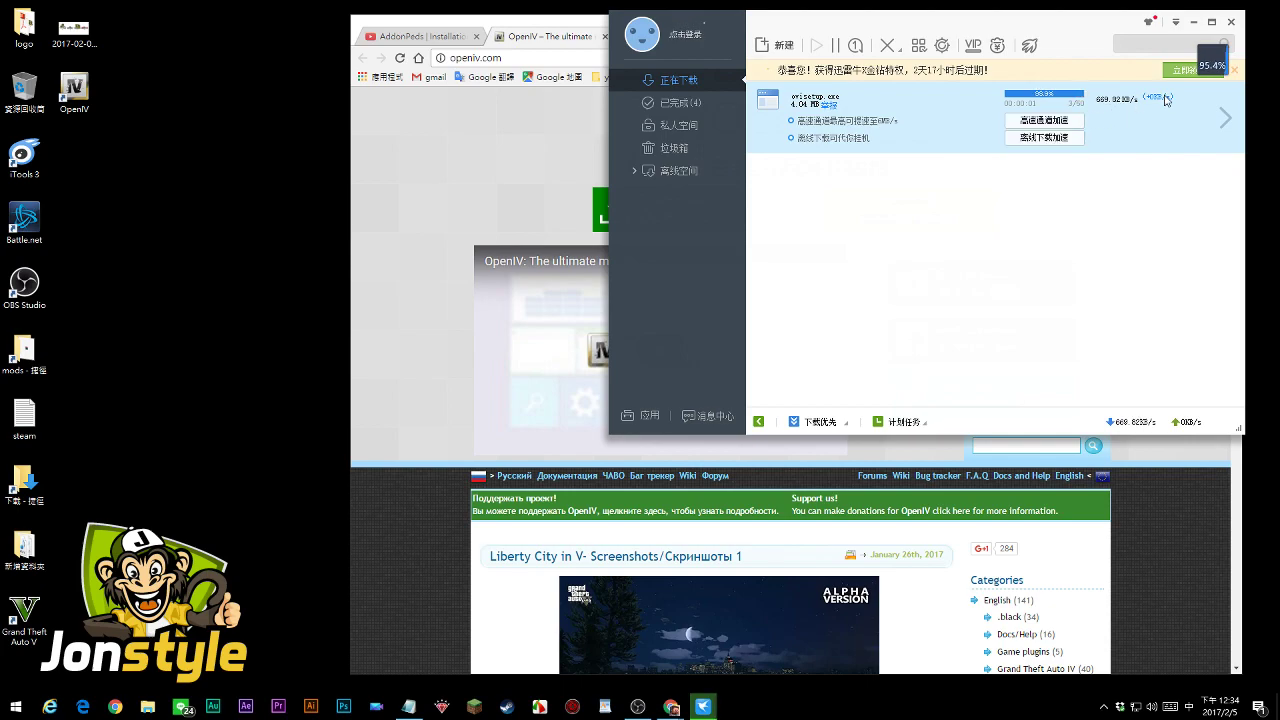
Close the download manager, run ovisetup from the downloads folder, and continue with English as the installation language
{"action": "left_click", "coordinate": [1232, 22]}
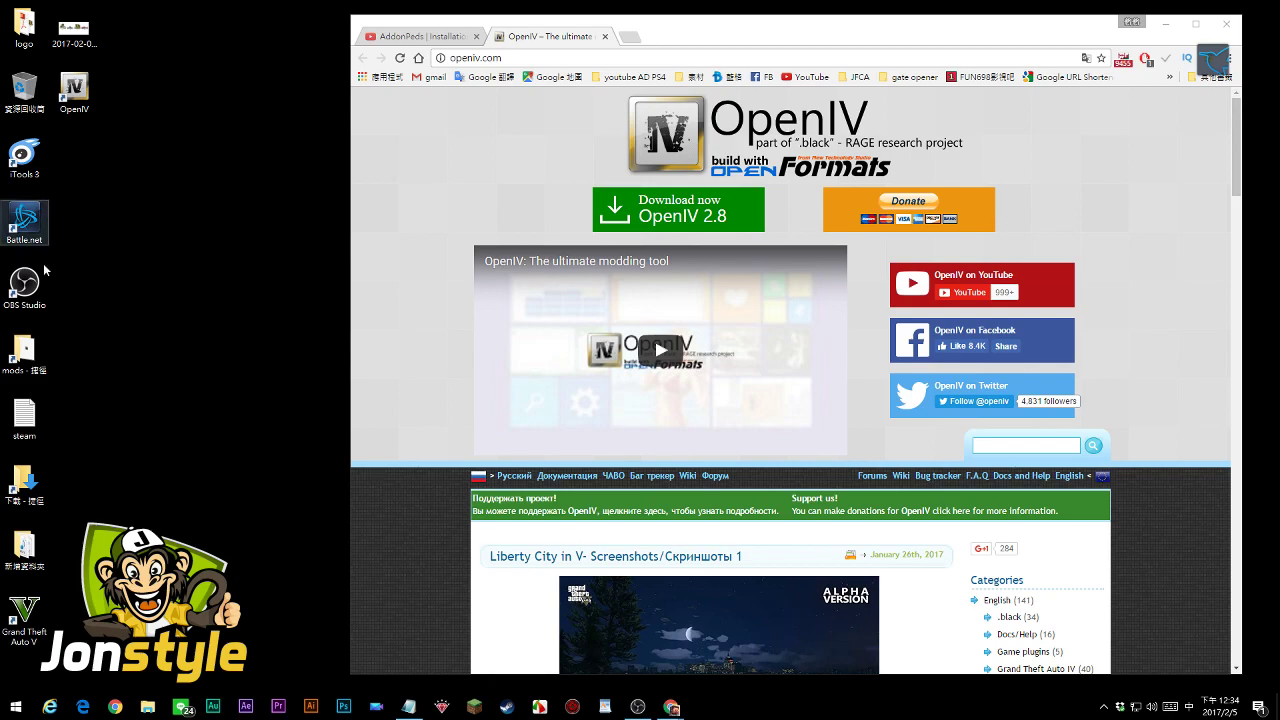
{"action": "double_click", "coordinate": [22, 488]}
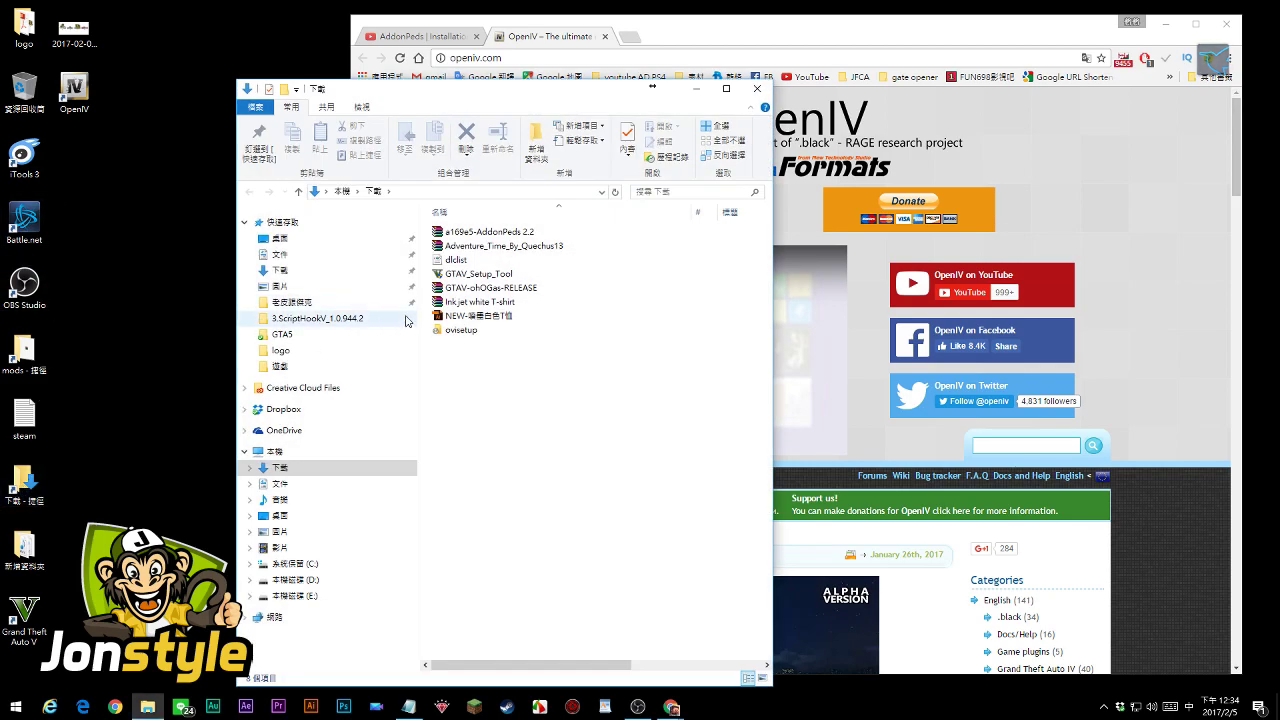
{"action": "double_click", "coordinate": [458, 331]}
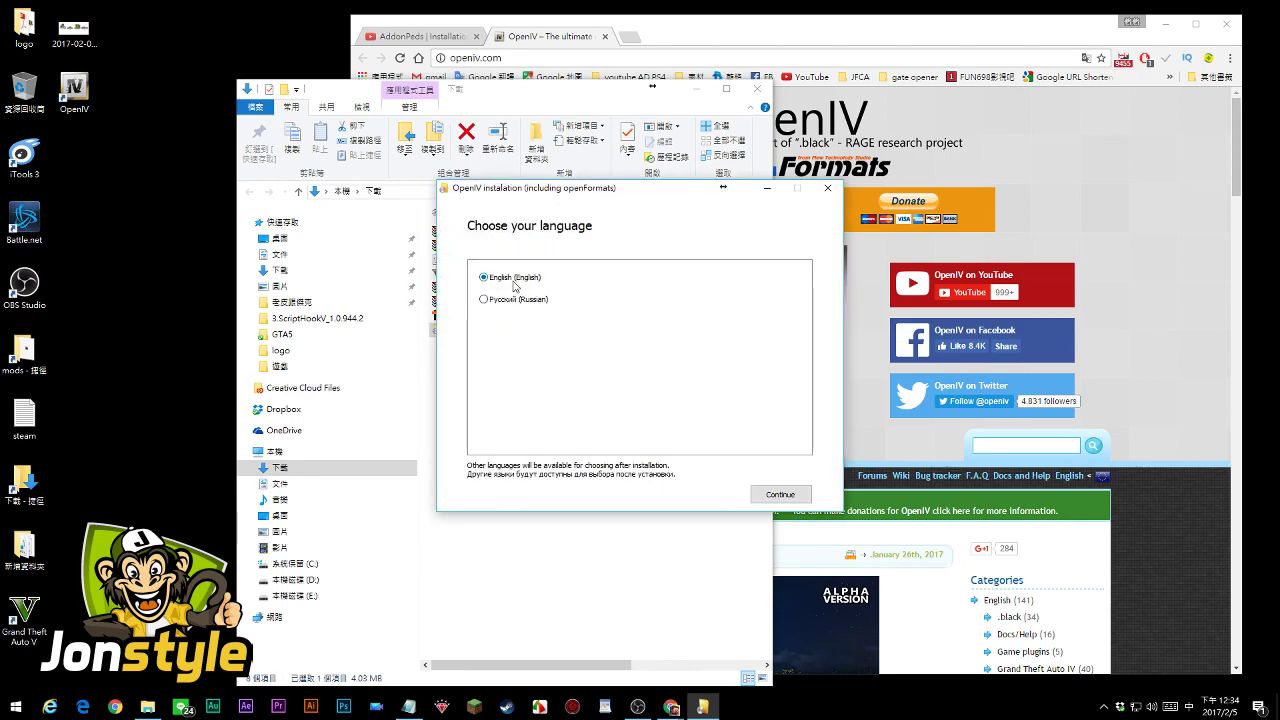
{"action": "left_click", "coordinate": [779, 494]}
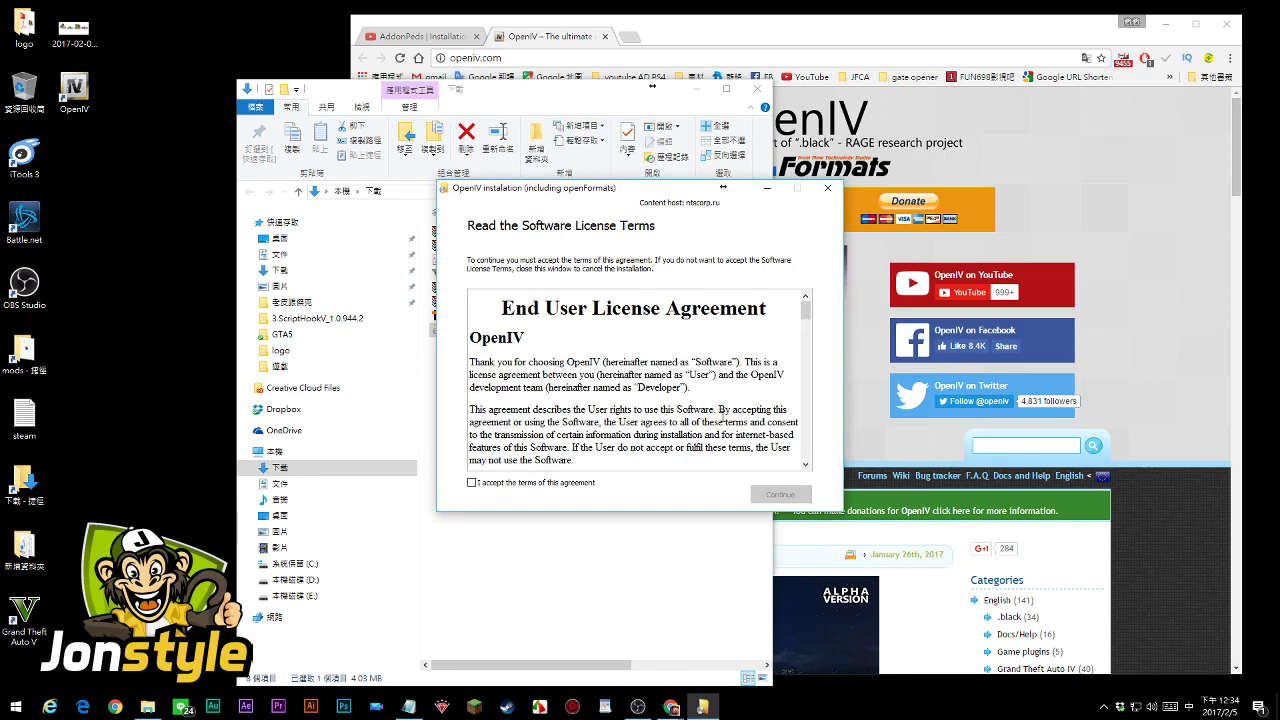
Accept the licence terms, install OpenIV to this computer with a desktop icon, and close the finished installer
{"action": "left_click", "coordinate": [533, 484]}
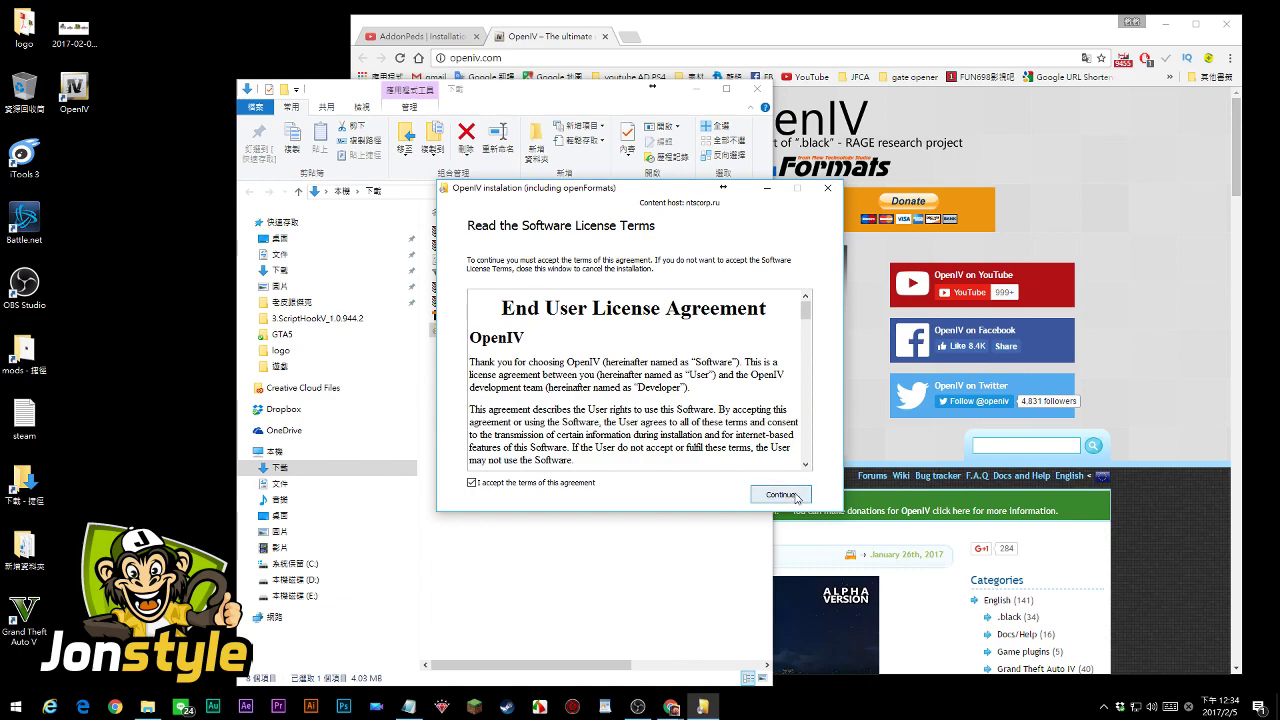
{"action": "left_click", "coordinate": [780, 494]}
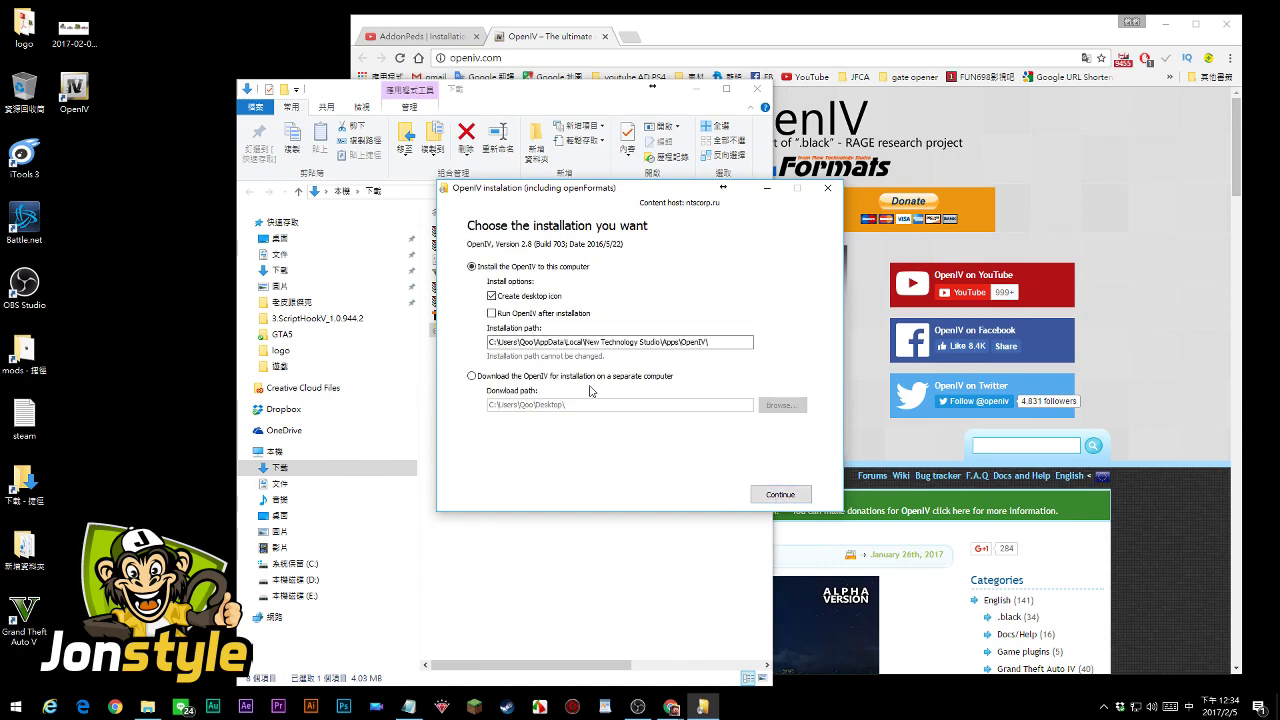
{"action": "left_click", "coordinate": [780, 494]}
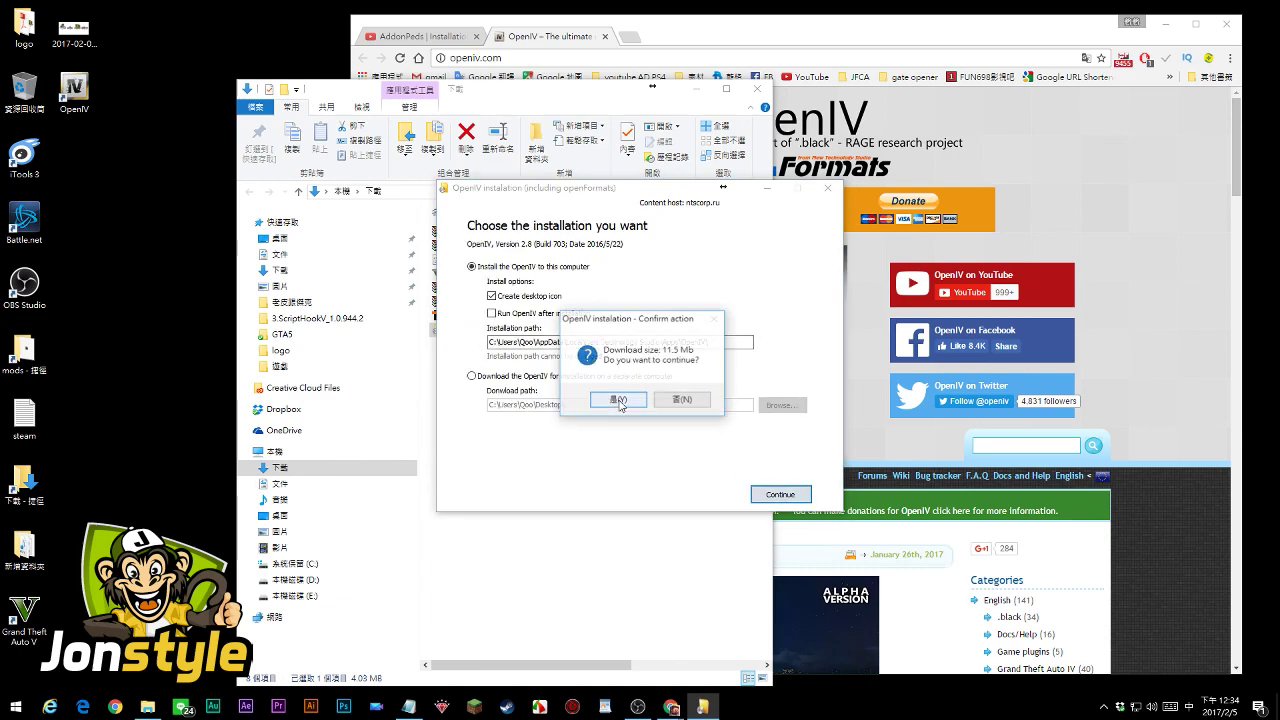
{"action": "left_click", "coordinate": [618, 401]}
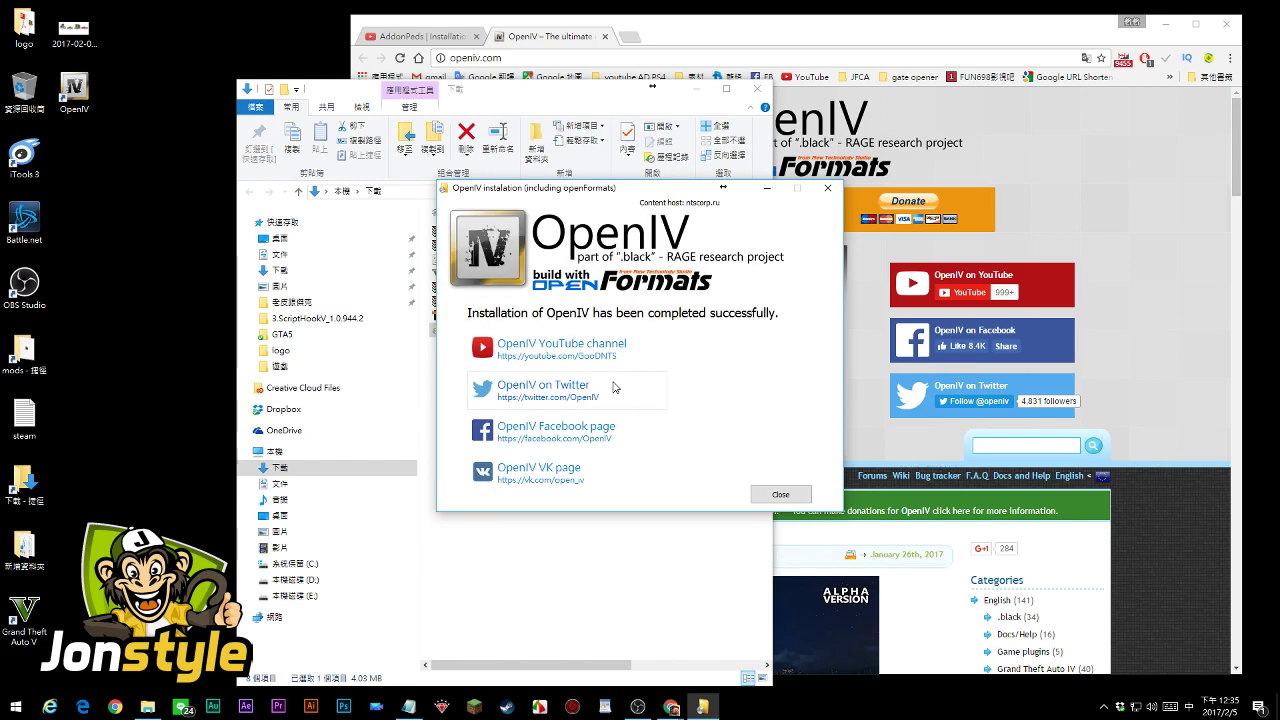
{"action": "left_click", "coordinate": [774, 493]}
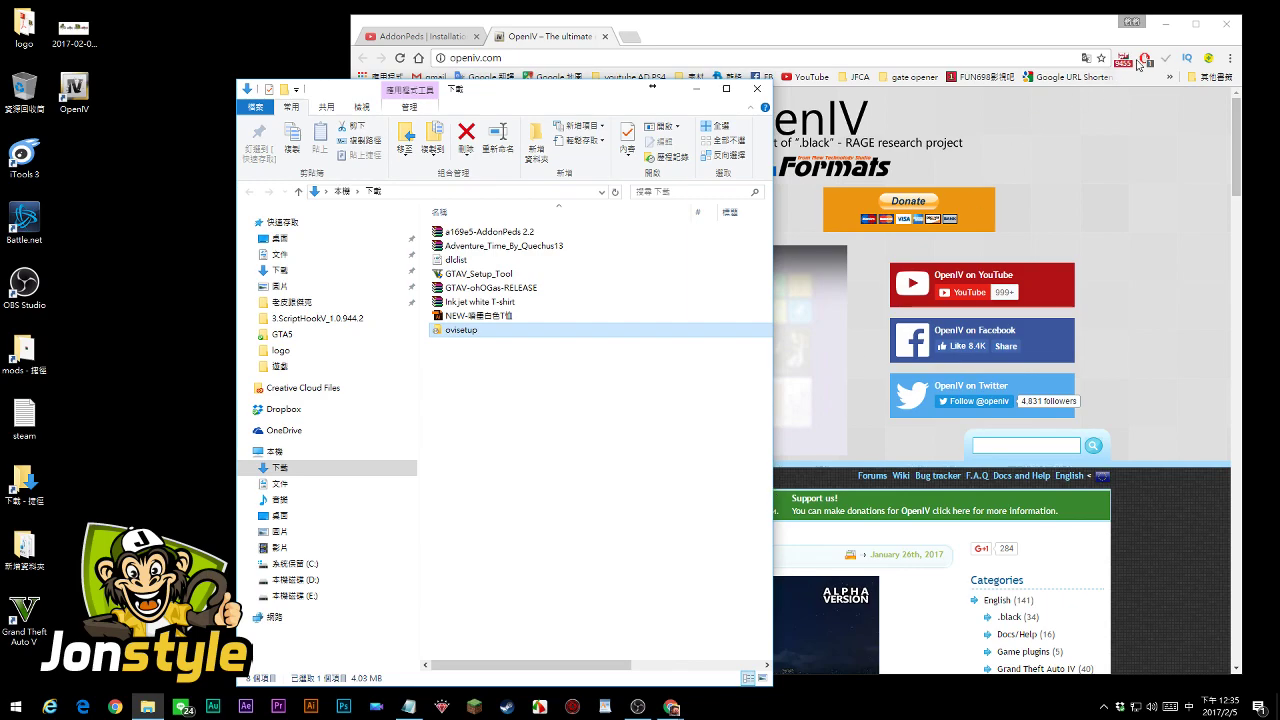
Minimise the browser, launch OpenIV from the desktop, and select Grand Theft Auto V for Windows
{"action": "left_click", "coordinate": [1168, 24]}
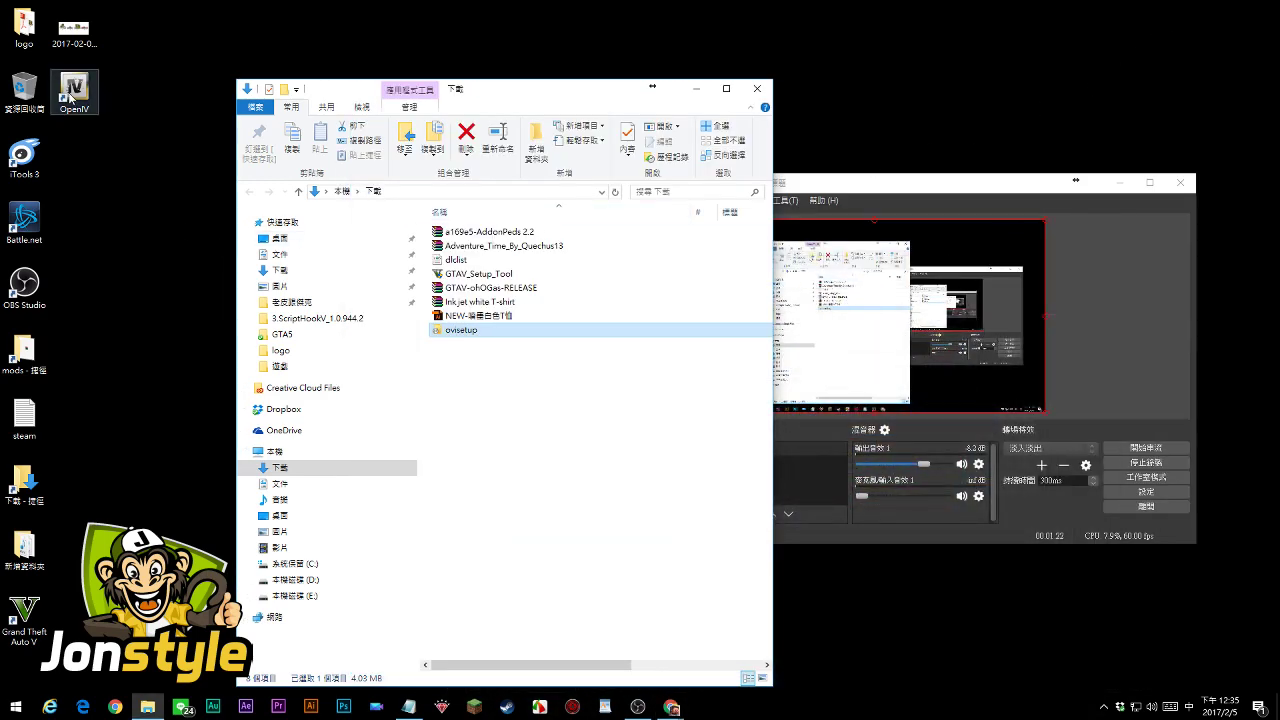
{"action": "double_click", "coordinate": [70, 97]}
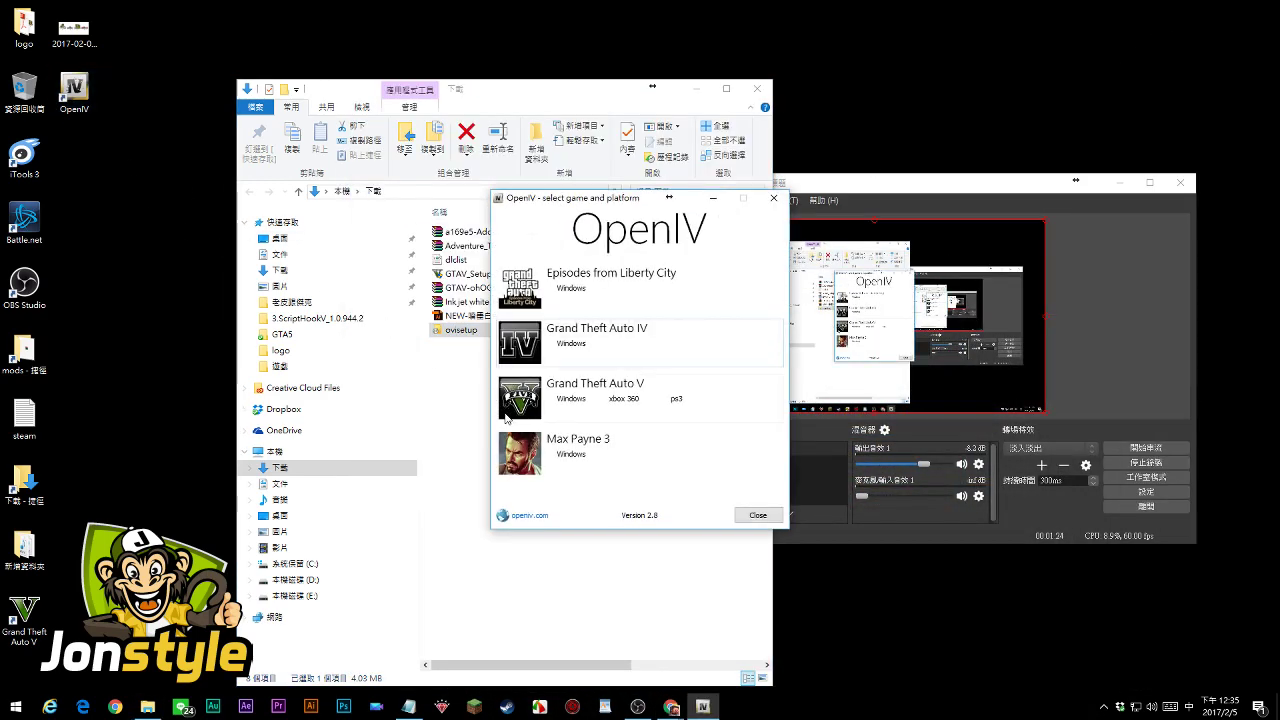
{"action": "left_click", "coordinate": [571, 399]}
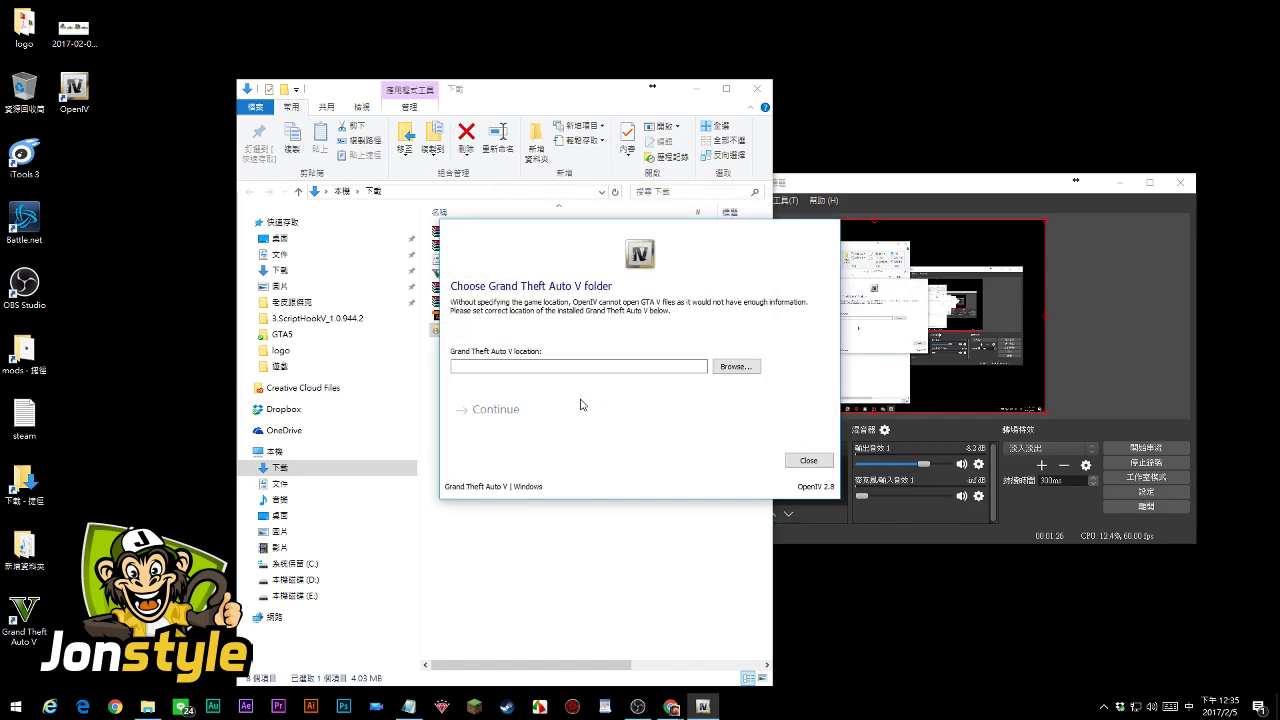
Set the Grand Theft Auto V location to C:\Program Files\Rockstar Games\Grand Theft Auto V and continue through the OpenIV setup
{"action": "left_click", "coordinate": [721, 369]}
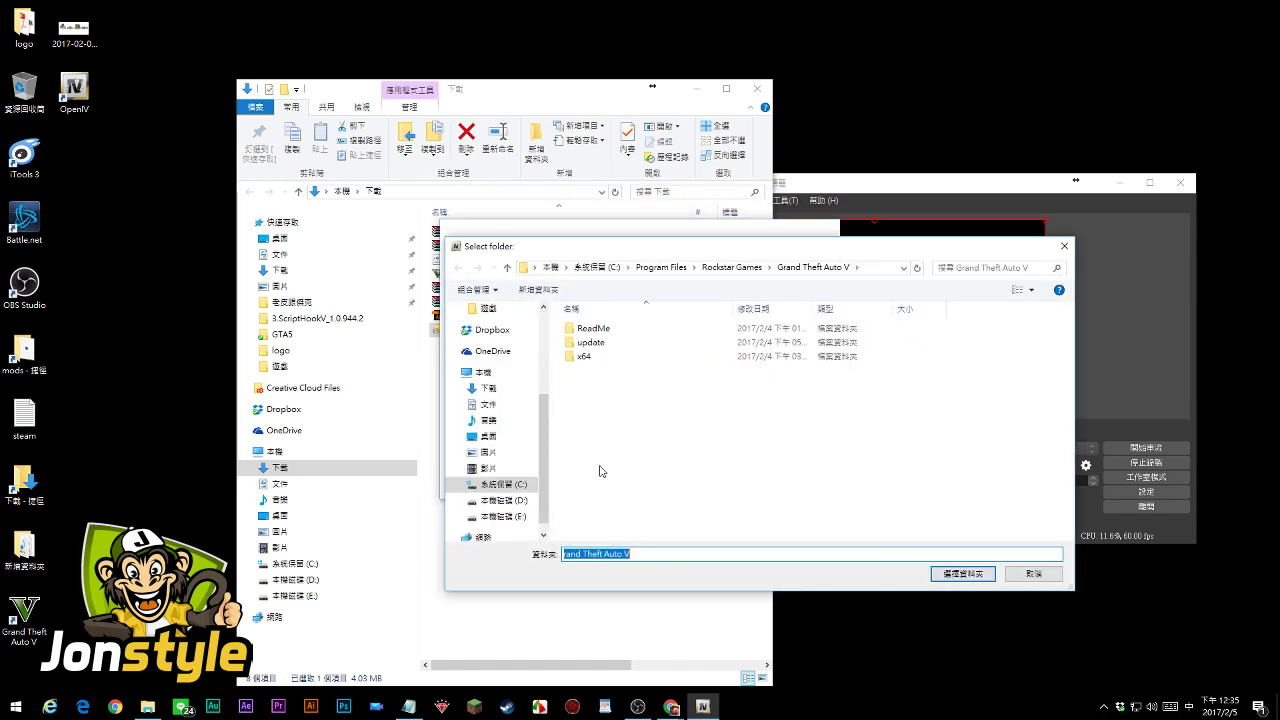
{"action": "left_click", "coordinate": [510, 486]}
{"action": "double_click", "coordinate": [612, 345]}
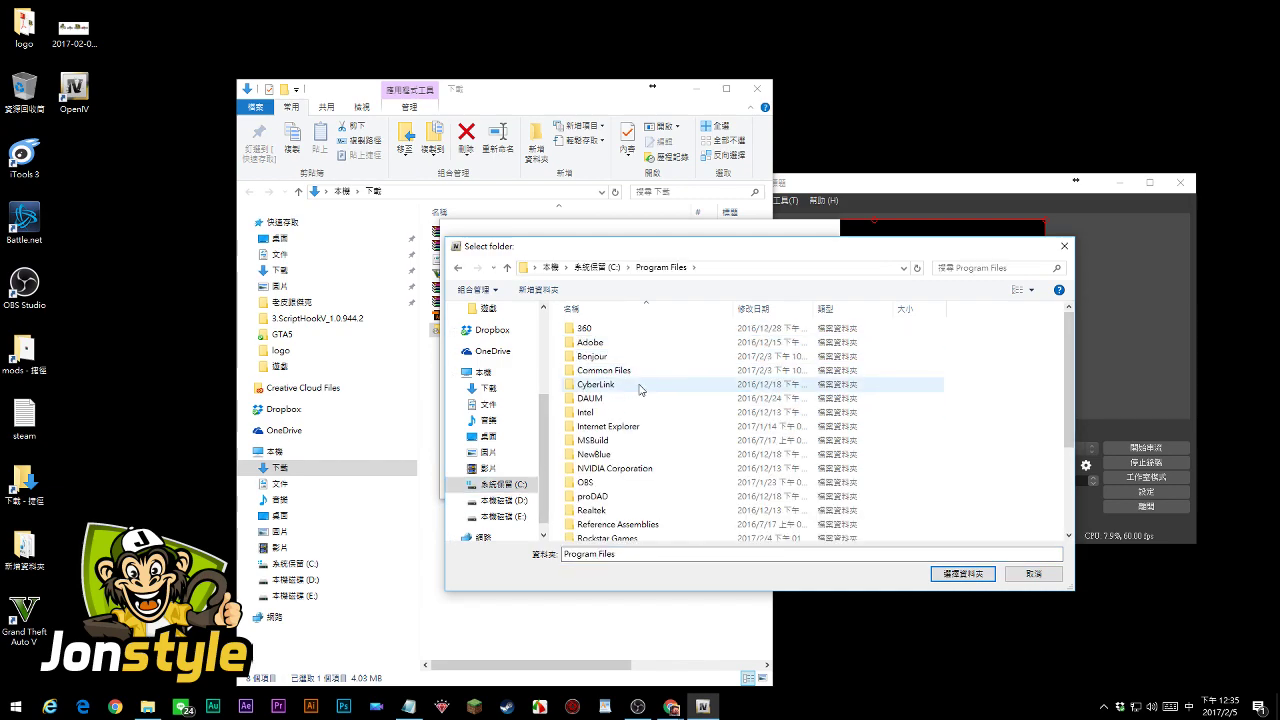
{"action": "scroll", "coordinate": [611, 420], "scroll_direction": "down", "scroll_amount": 3}
{"action": "double_click", "coordinate": [611, 463]}
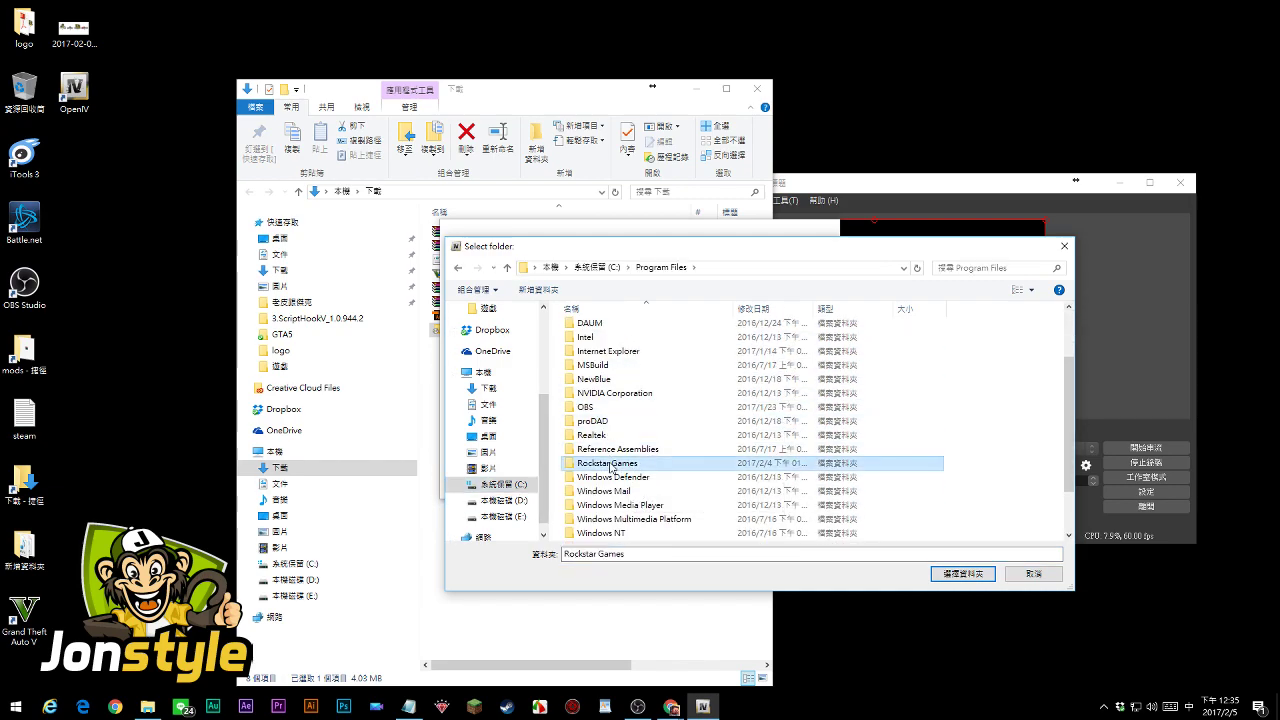
{"action": "left_click", "coordinate": [624, 328]}
{"action": "double_click", "coordinate": [624, 328]}
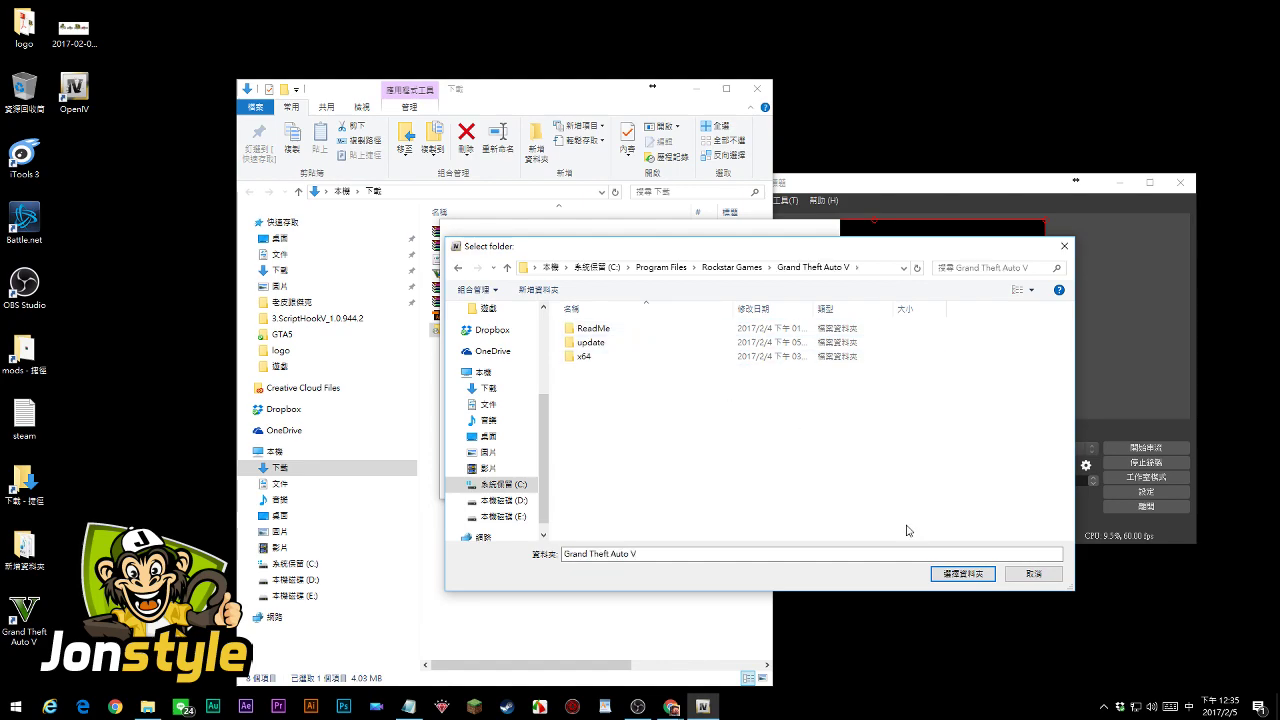
{"action": "left_click", "coordinate": [965, 574]}
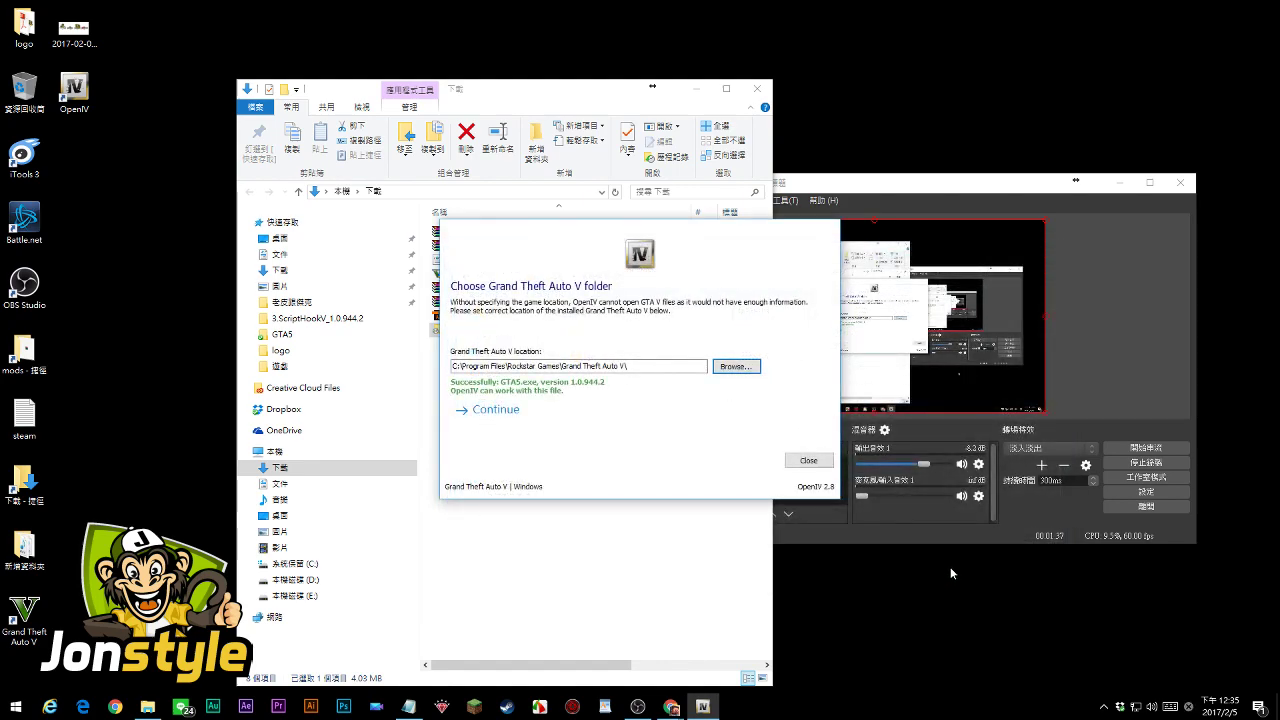
{"action": "left_click", "coordinate": [502, 411]}
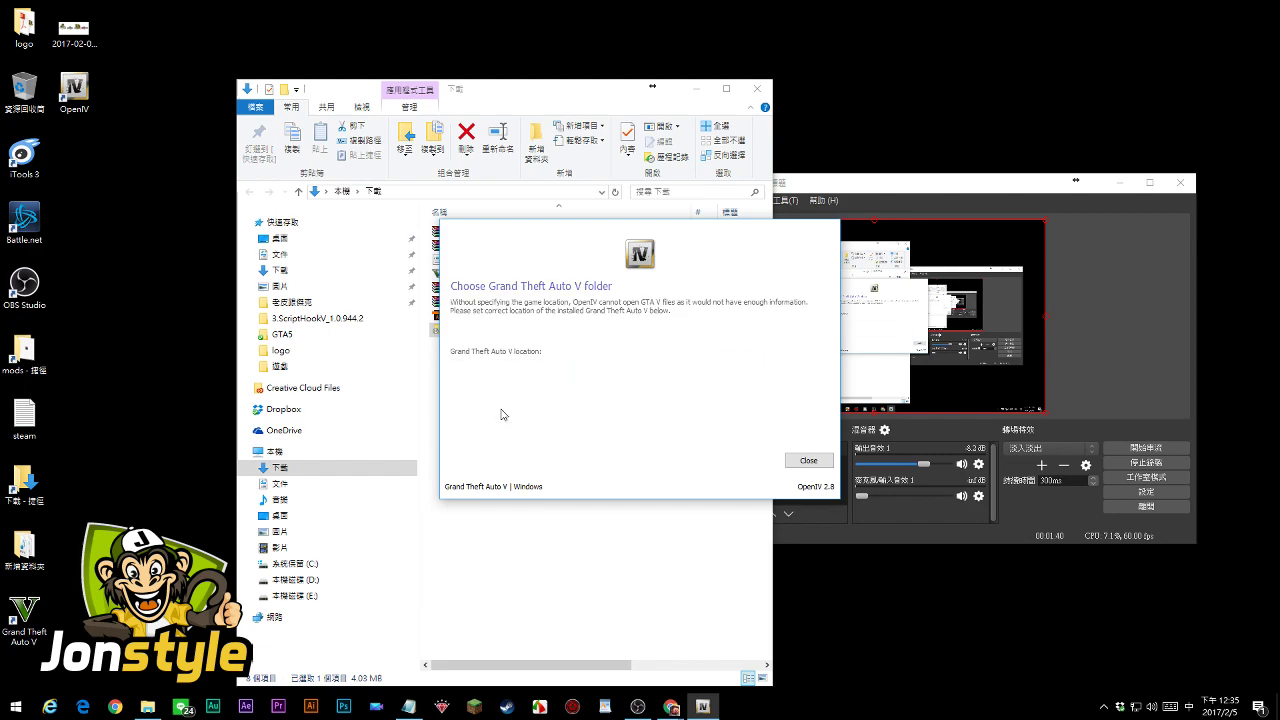
{"action": "left_click", "coordinate": [502, 413]}
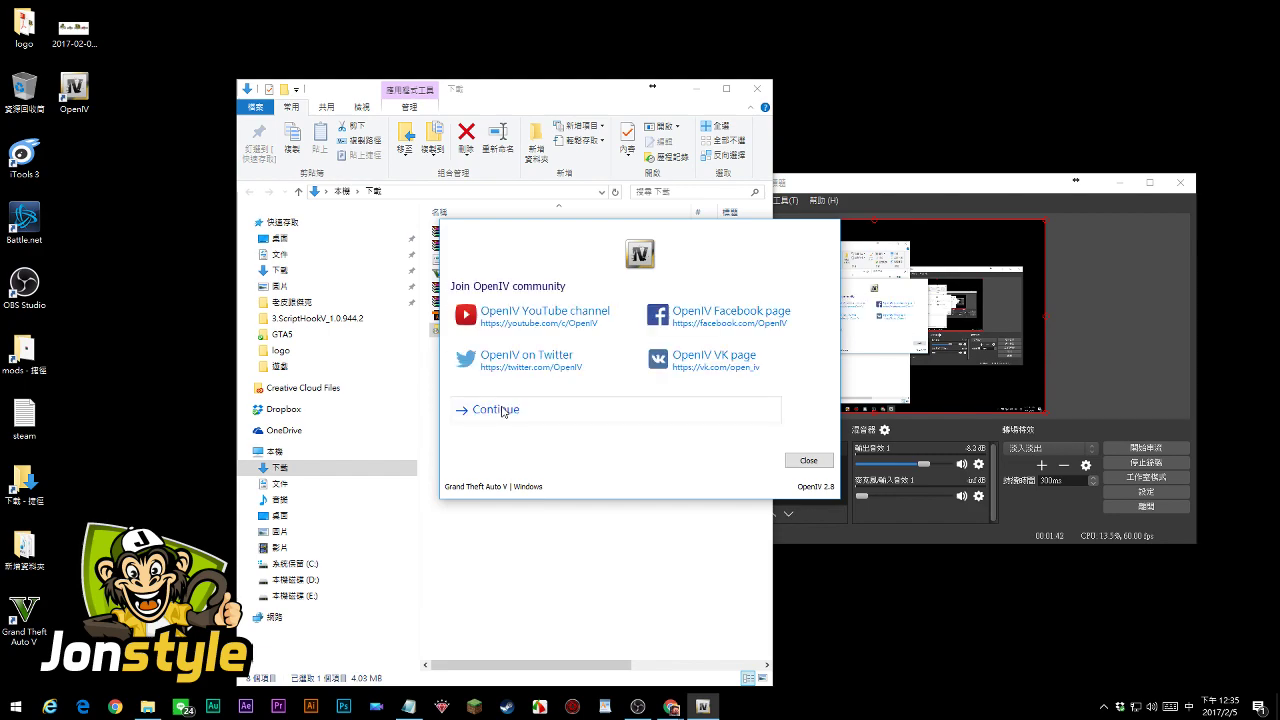
{"action": "left_click", "coordinate": [502, 411]}
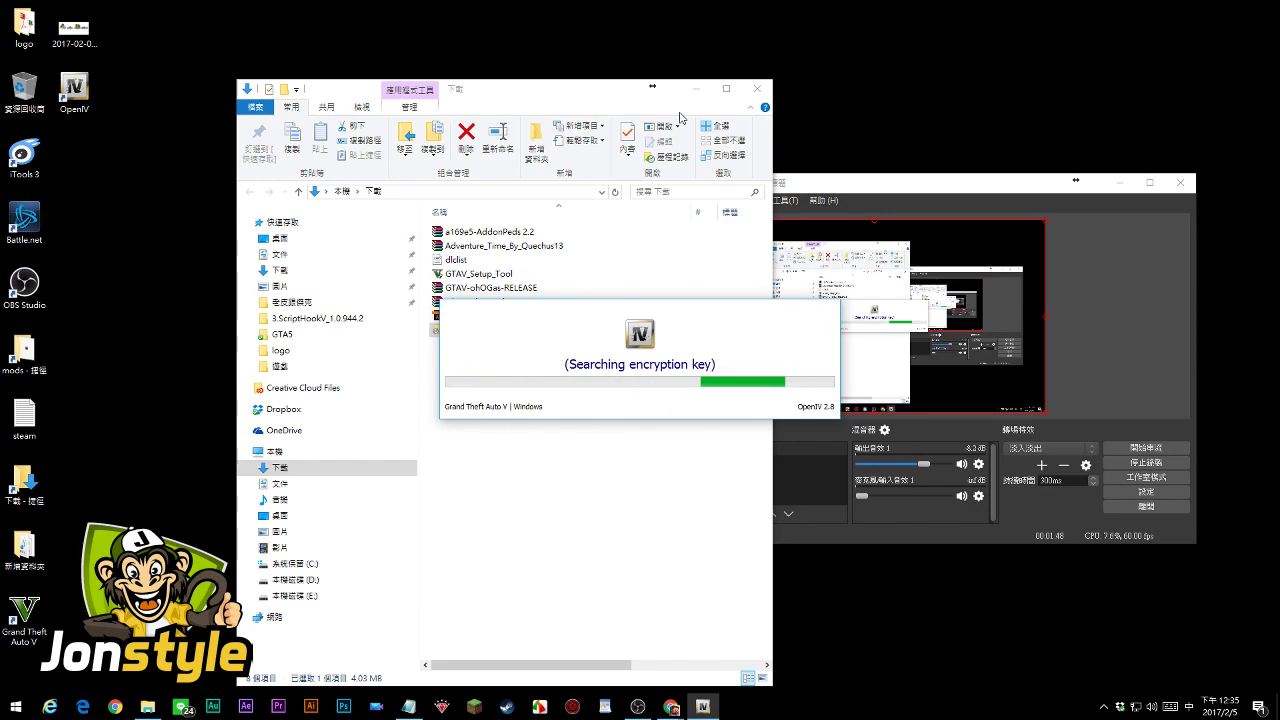
Minimise the downloads folder, move the OpenIV window to one side of the desktop, and turn on Edit mode
{"action": "left_click", "coordinate": [695, 89]}
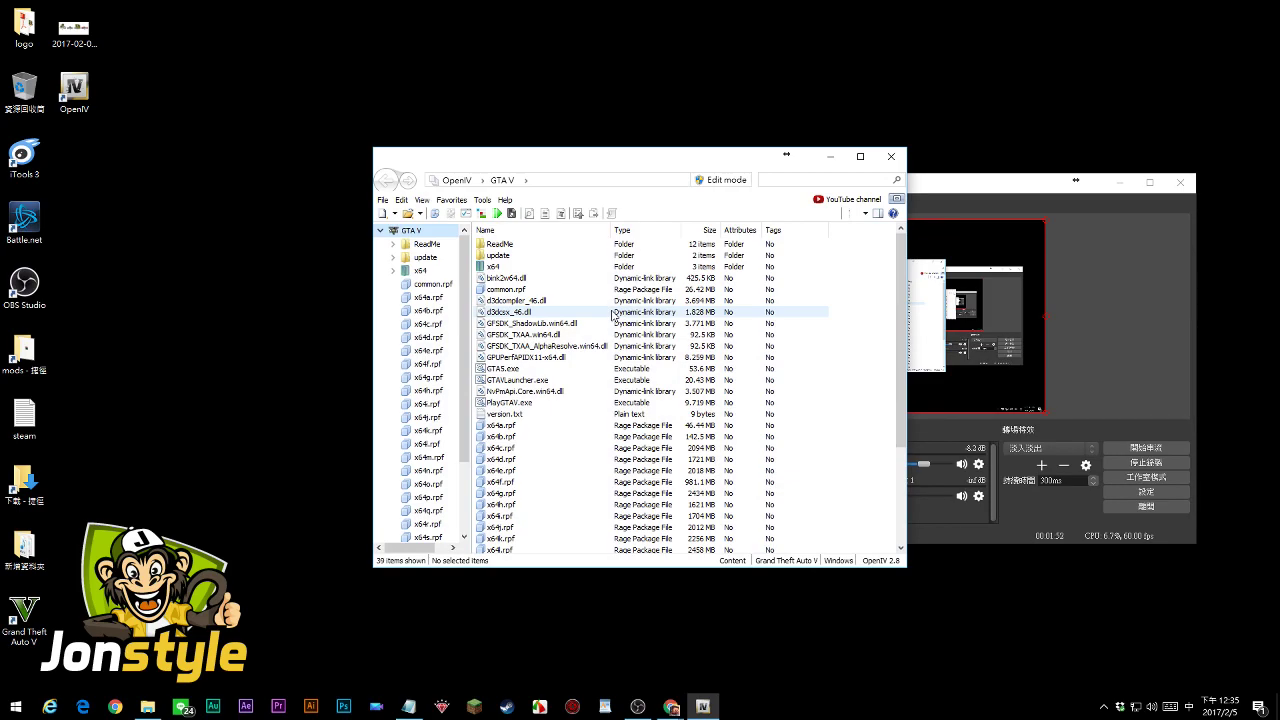
{"action": "left_click_drag", "start_coordinate": [700, 158], "coordinate": [424, 14]}
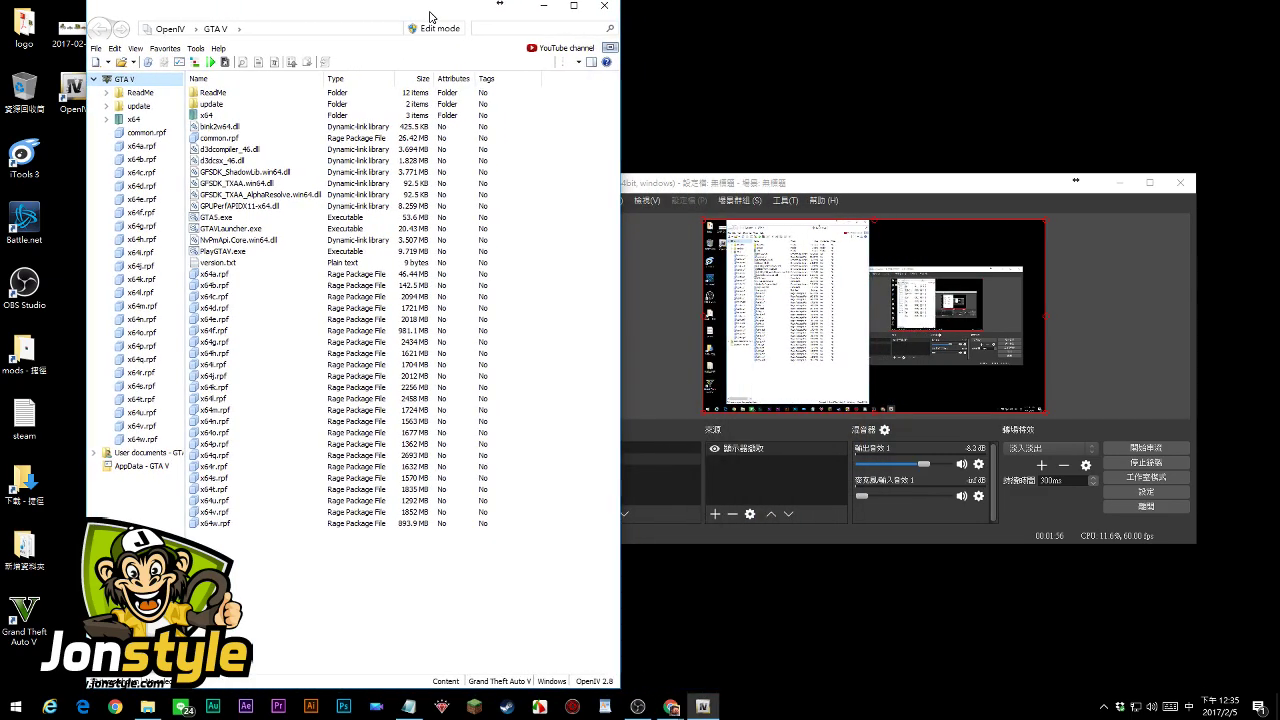
{"action": "left_click", "coordinate": [440, 29]}
{"action": "left_click", "coordinate": [681, 400]}
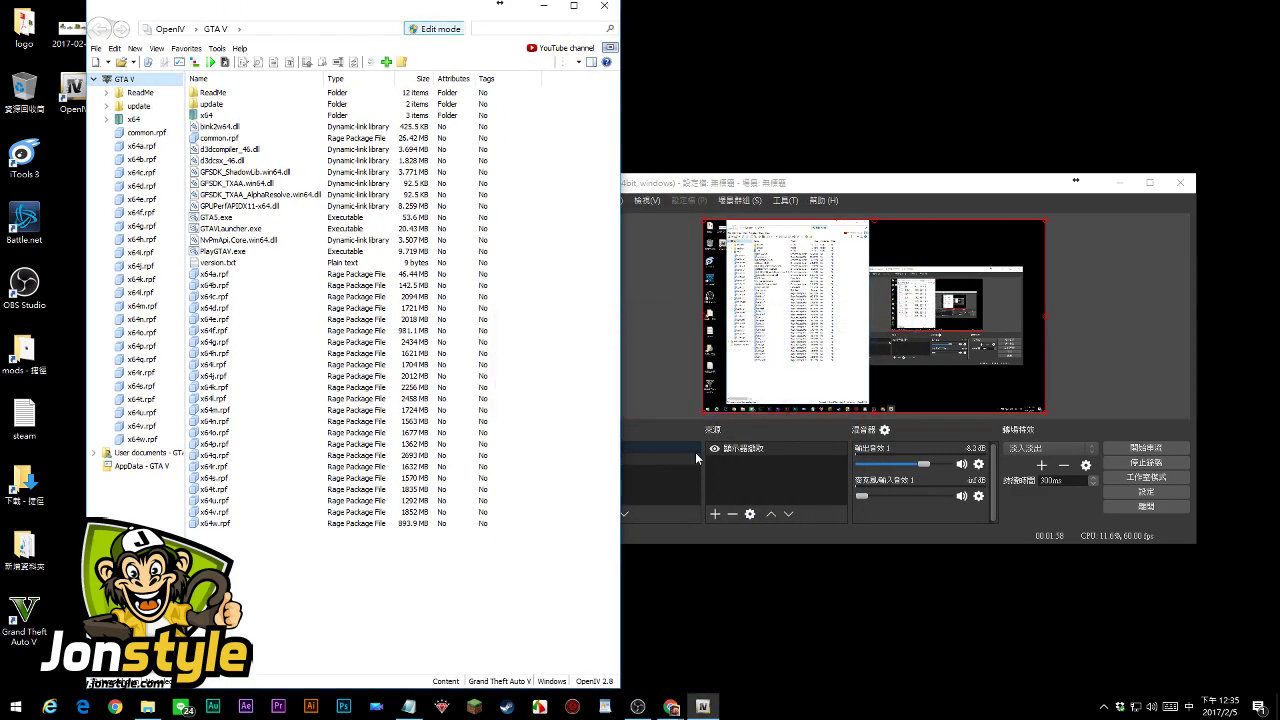
Install ASI Loader, OpenIV.ASI with a "mods" folder, and openCamera through the ASI Manager
{"action": "left_click", "coordinate": [218, 48]}
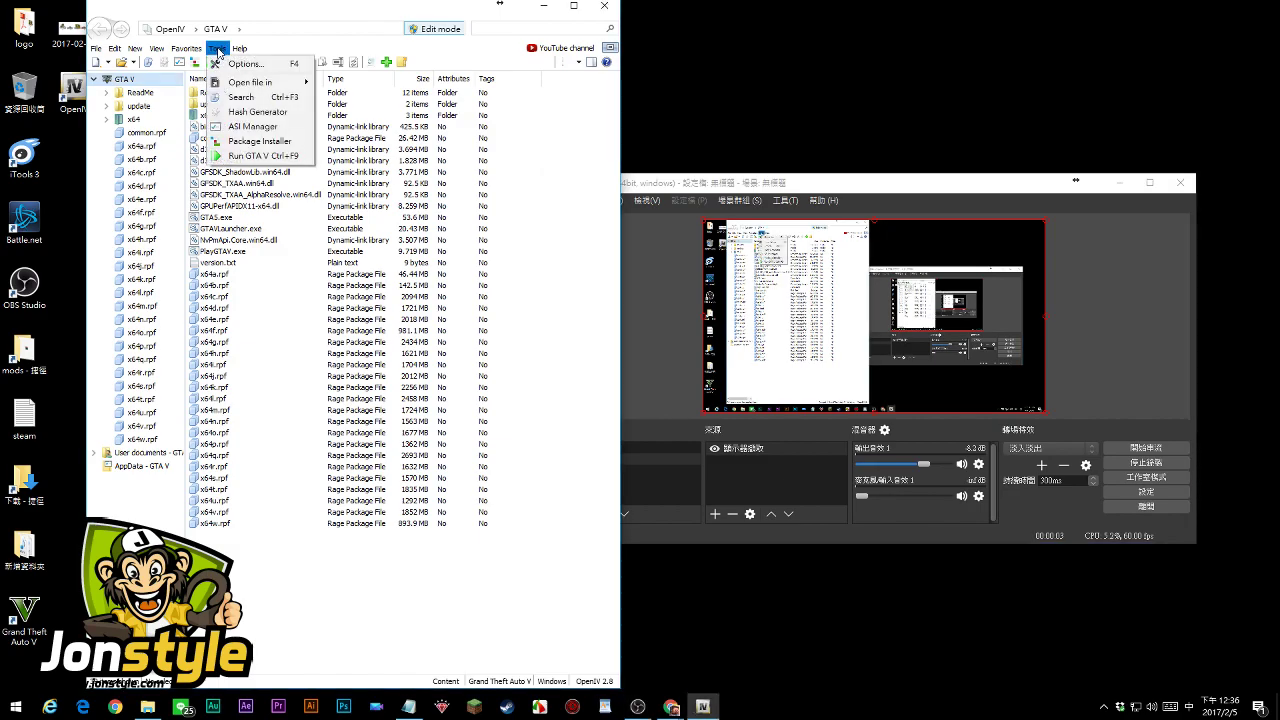
{"action": "left_click", "coordinate": [271, 131]}
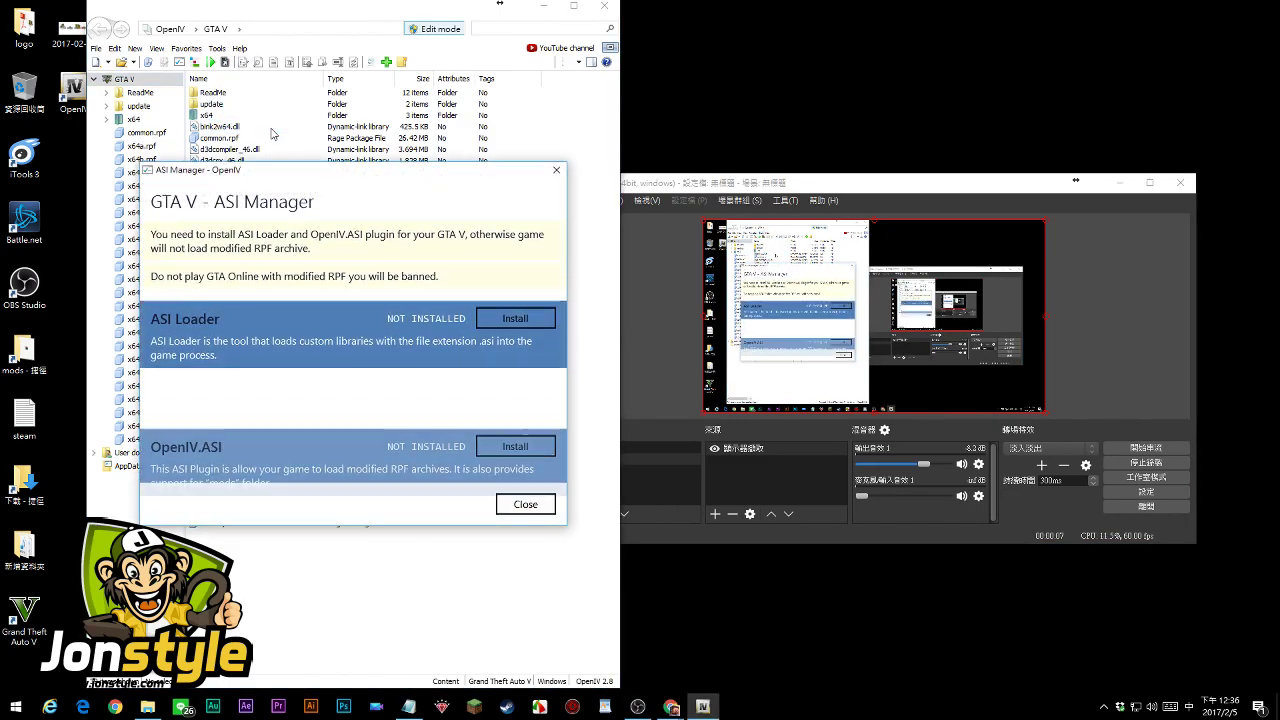
{"action": "left_click", "coordinate": [525, 309]}
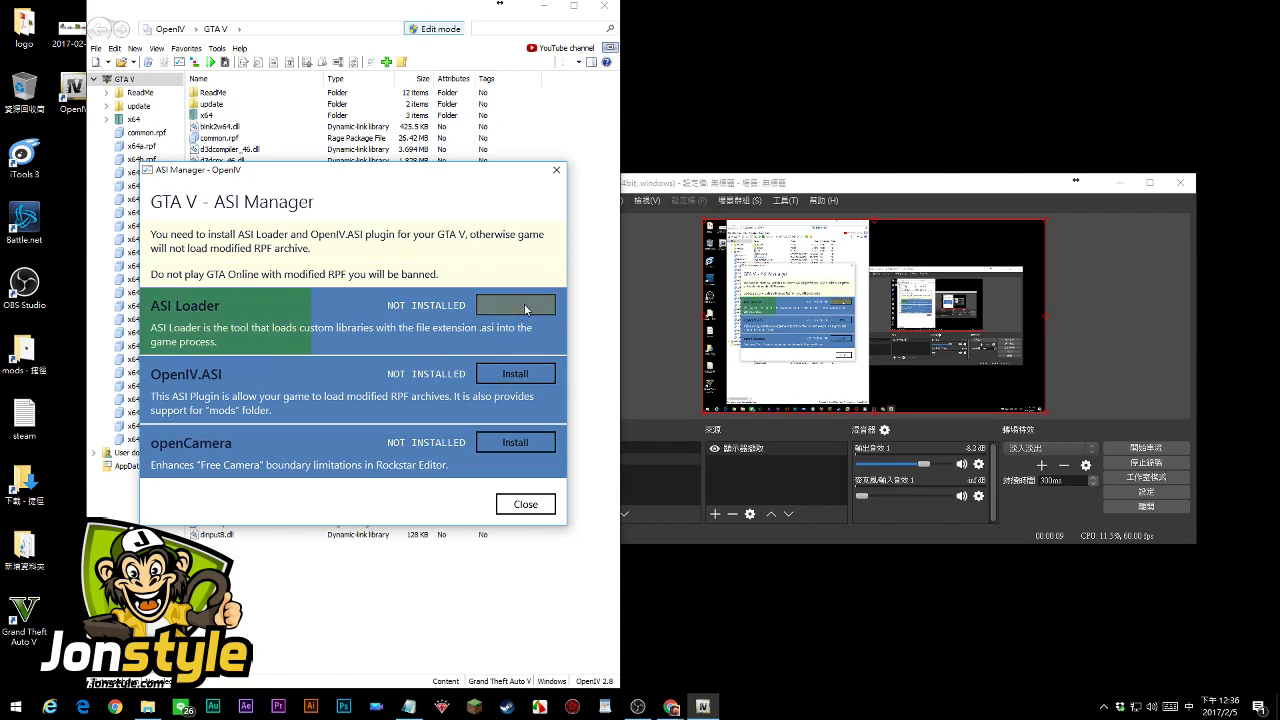
{"action": "left_click", "coordinate": [526, 375]}
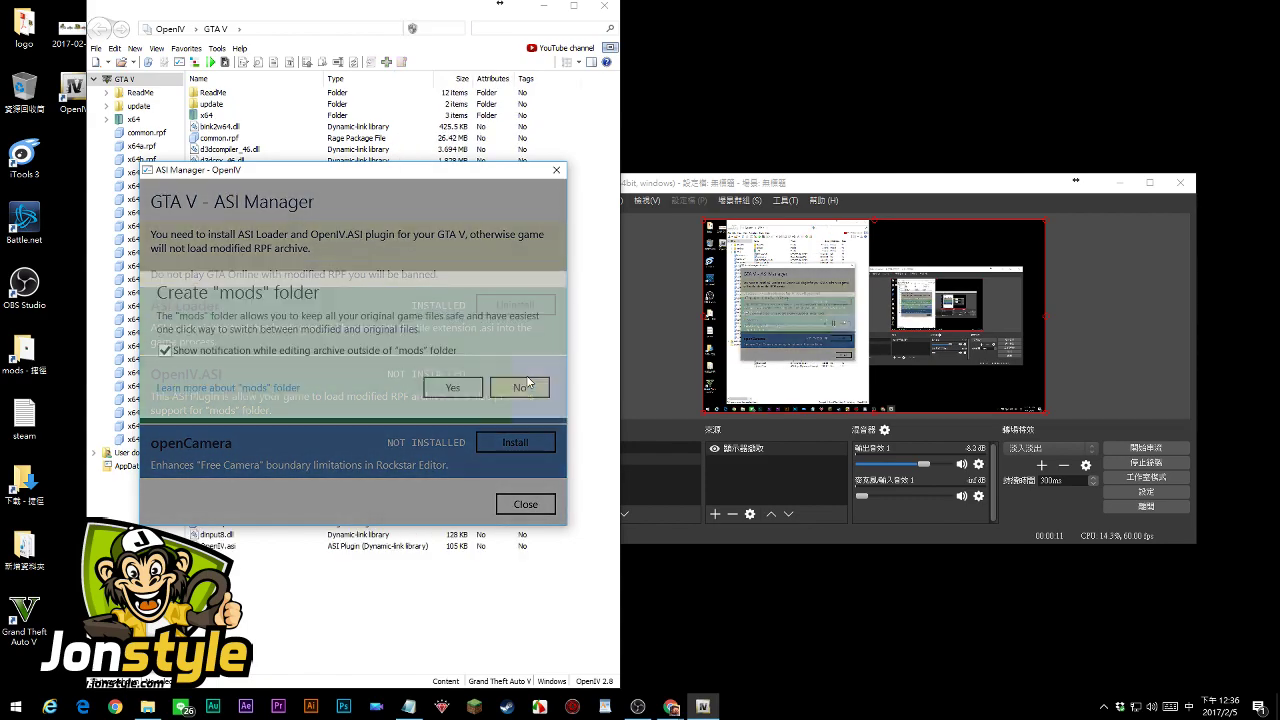
{"action": "left_click", "coordinate": [450, 390]}
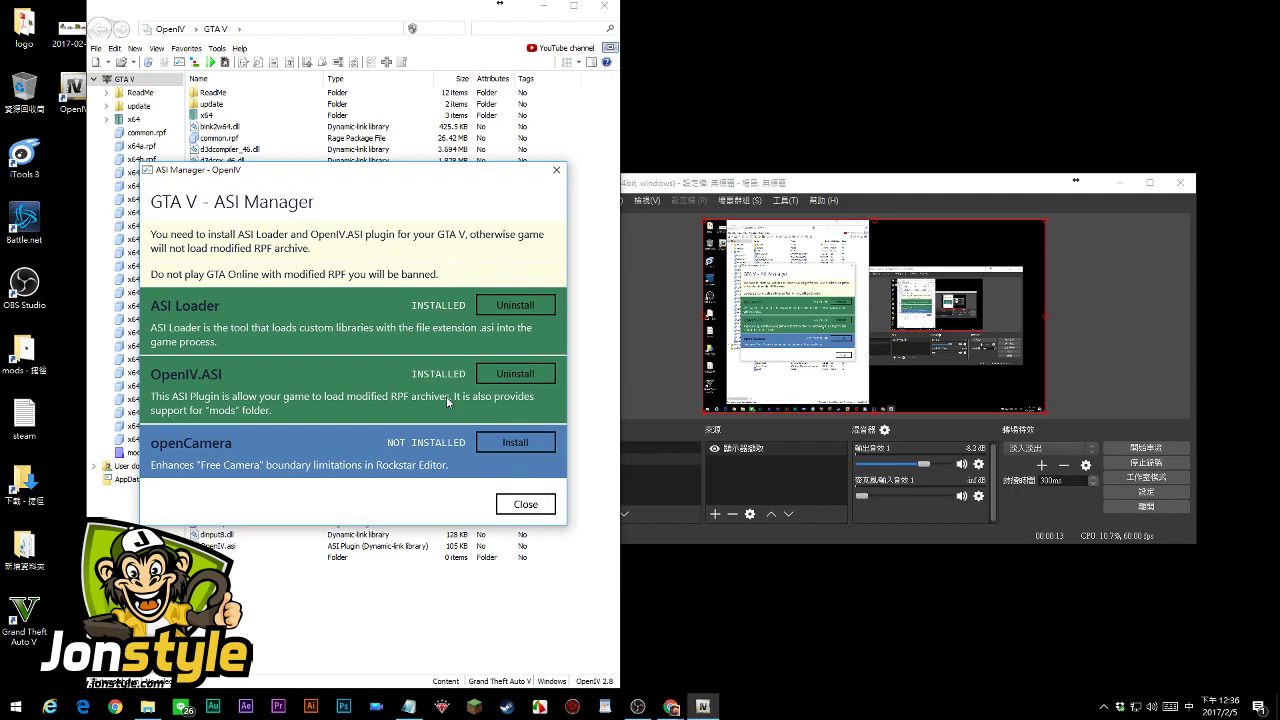
{"action": "left_click", "coordinate": [500, 443]}
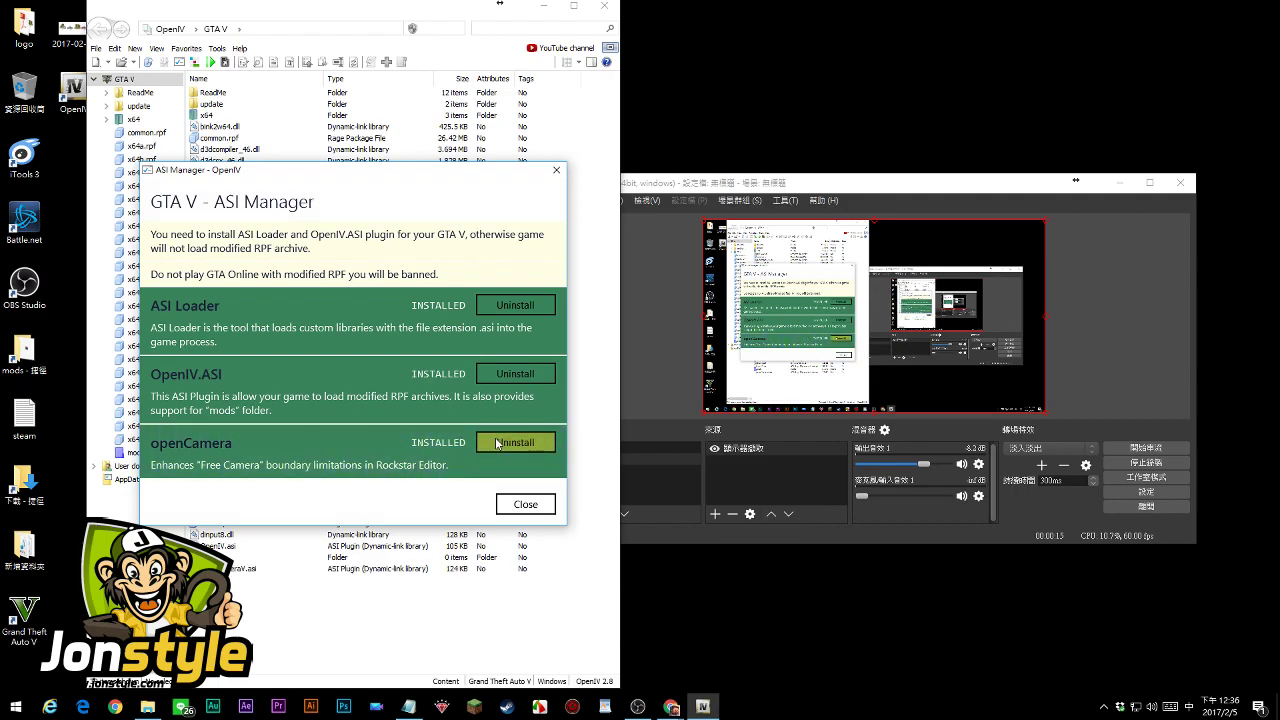
{"action": "left_click", "coordinate": [532, 506]}
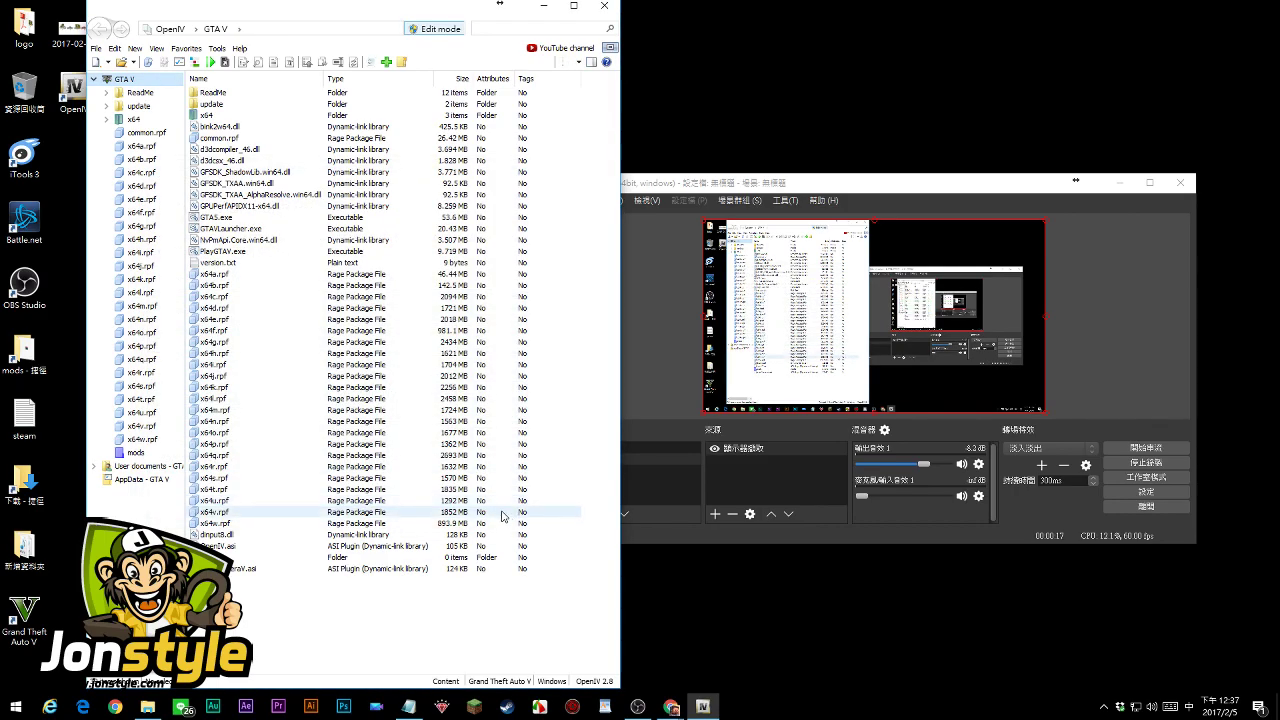
{"action": "left_click", "coordinate": [1146, 462]}
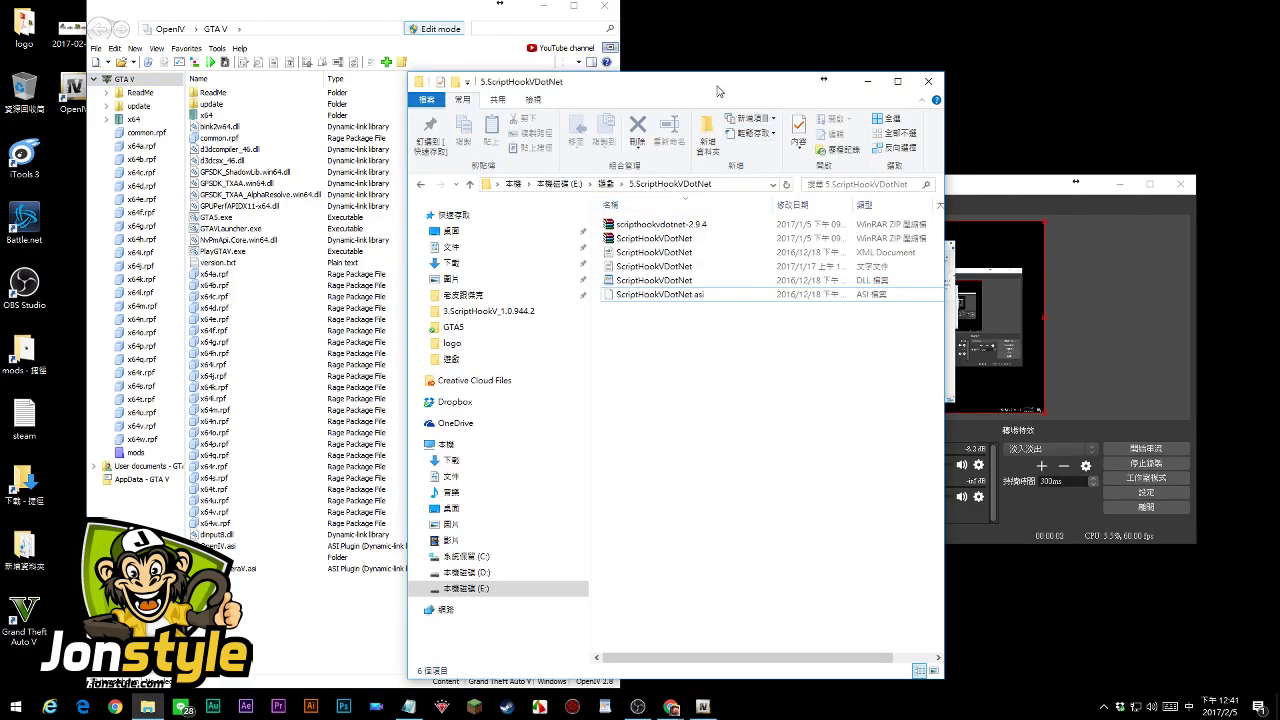
Copy ScriptHookVDotNet.asi from the 5.ScriptHookVDotNet folder into the GTA V root folder in OpenIV
{"action": "left_click_drag", "start_coordinate": [717, 91], "coordinate": [812, 81]}
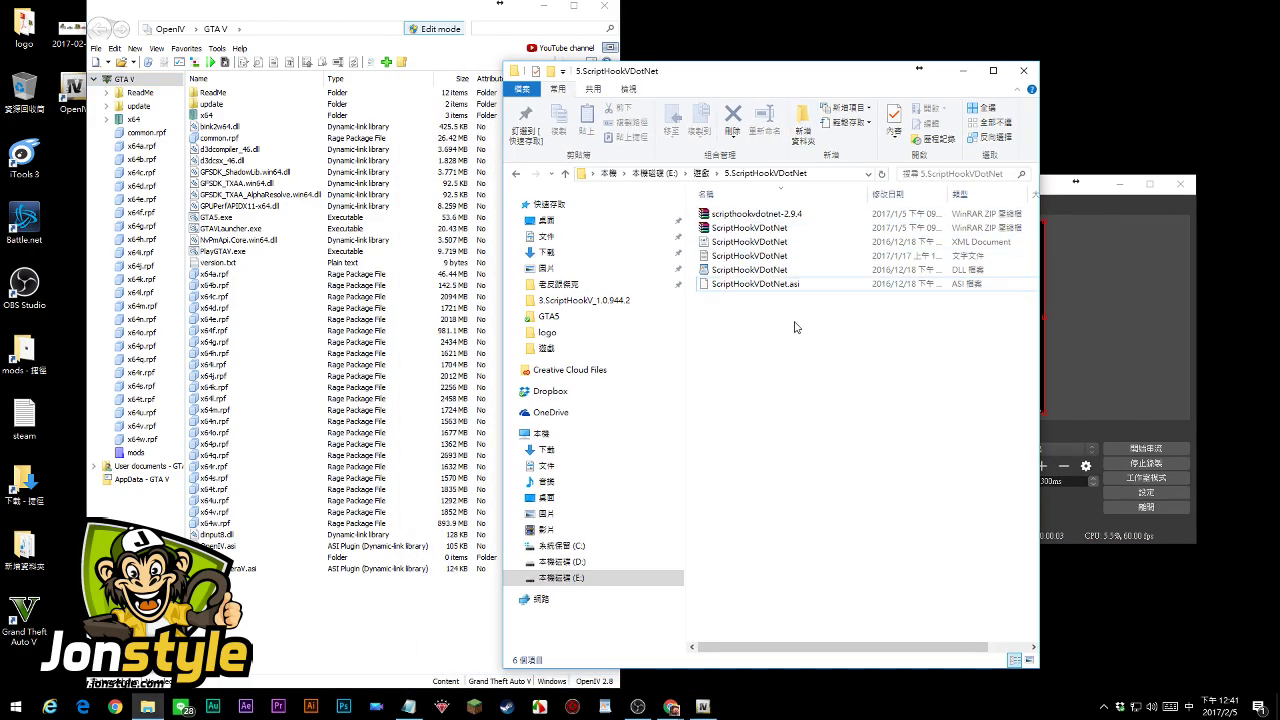
{"action": "left_click_drag", "start_coordinate": [787, 286], "coordinate": [370, 314]}
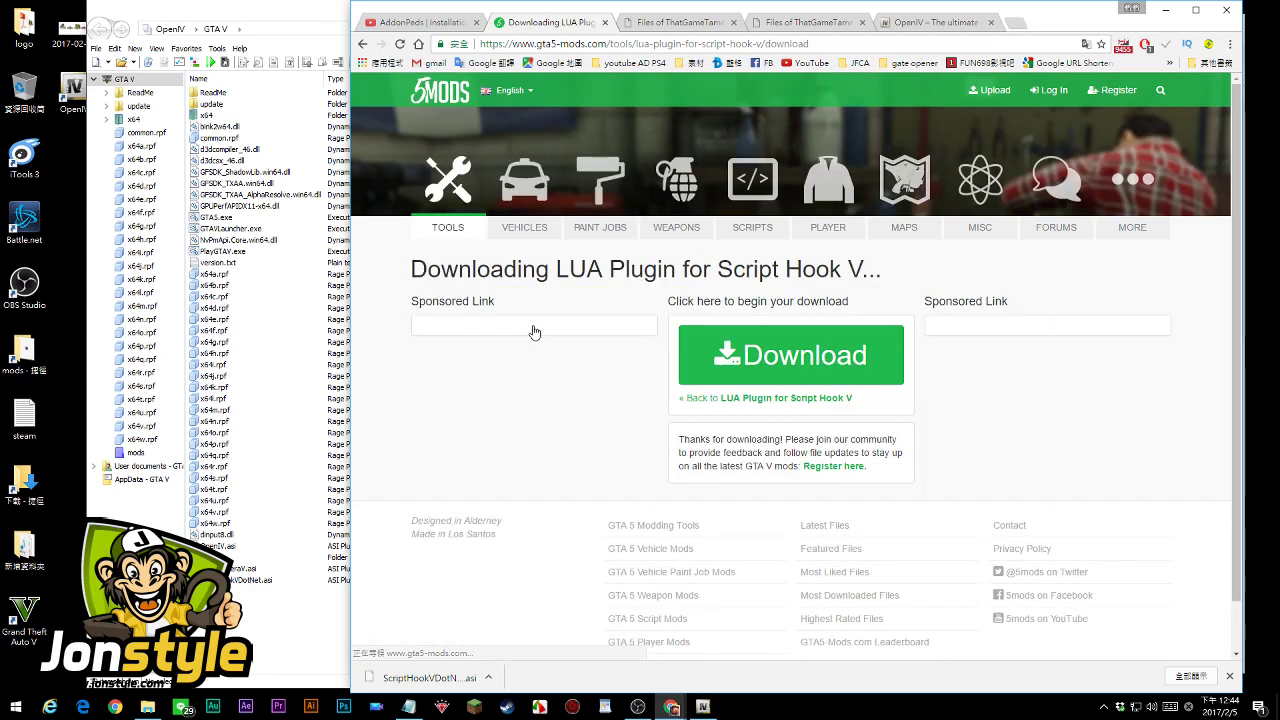
Download the LUA Plugin for Script Hook V from GTA5-Mods and open the 3e0d39-LUA.zip archive
{"action": "left_click", "coordinate": [790, 355]}
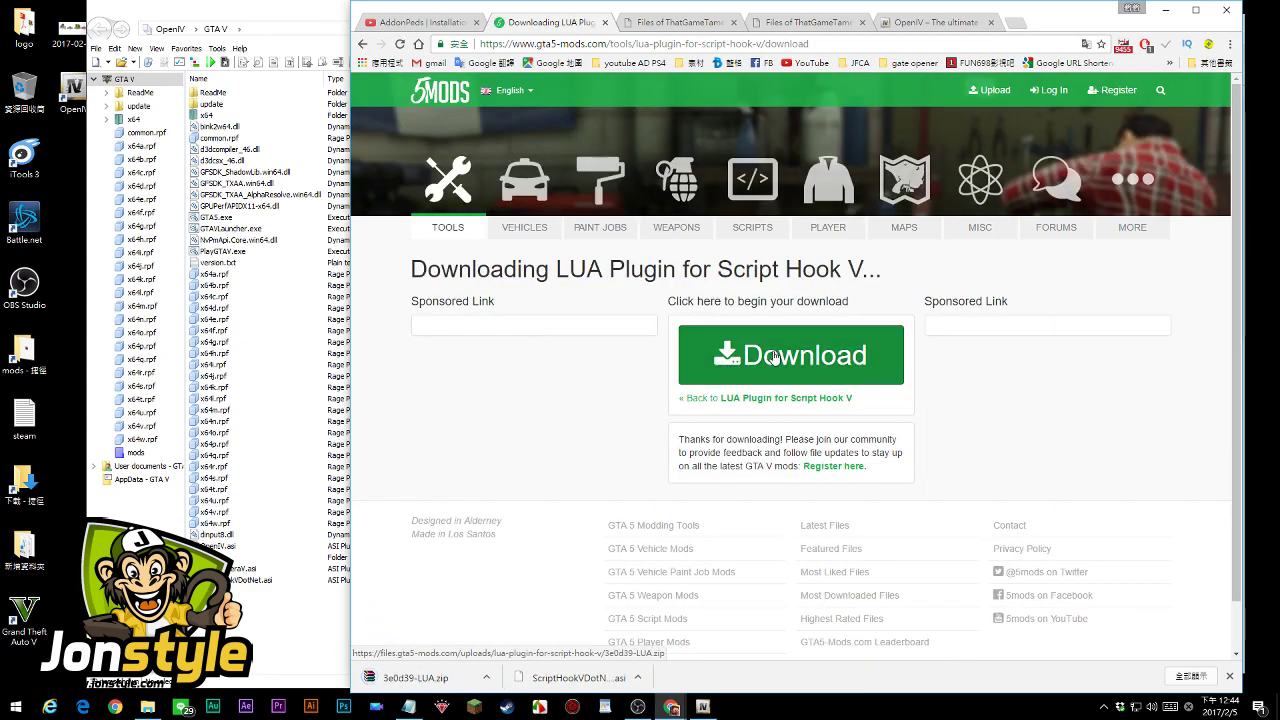
{"action": "left_click", "coordinate": [440, 675]}
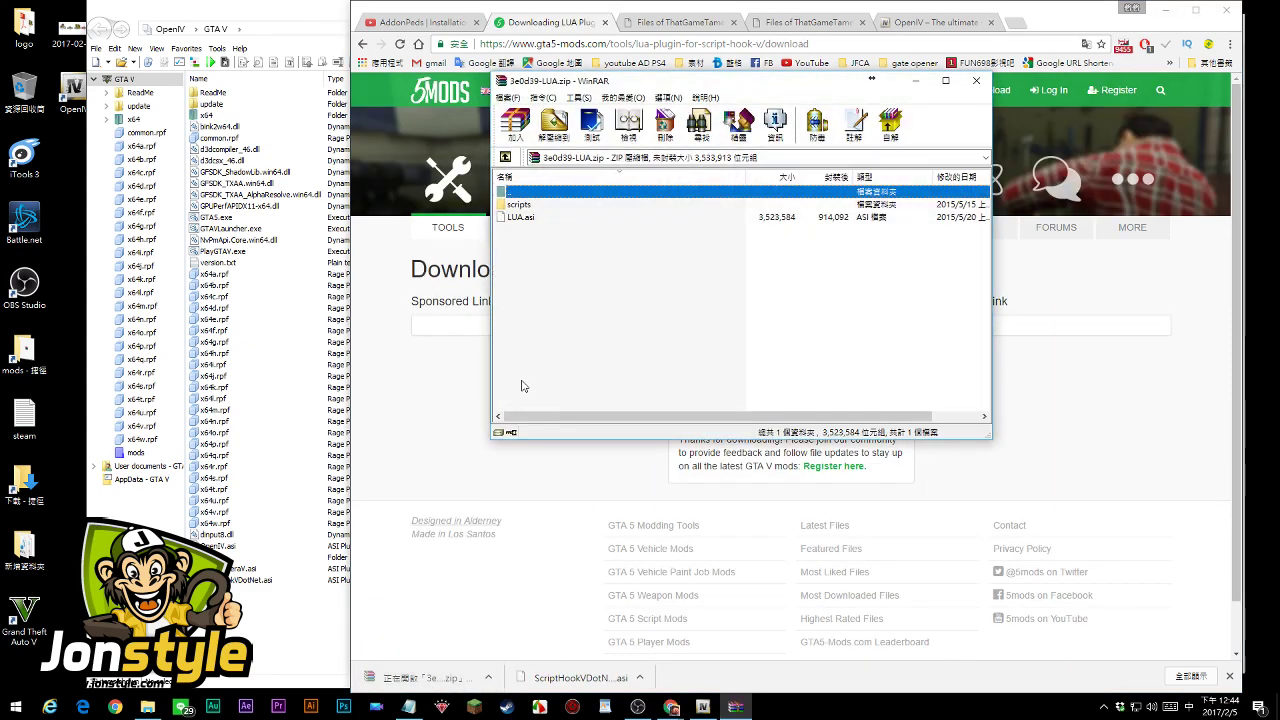
Copy LUA.asi and the scripts folder from the LUA archive into the GTA V root, and copy the archive's scripts contents into the new scripts folder
{"action": "left_click_drag", "start_coordinate": [557, 249], "coordinate": [330, 305]}
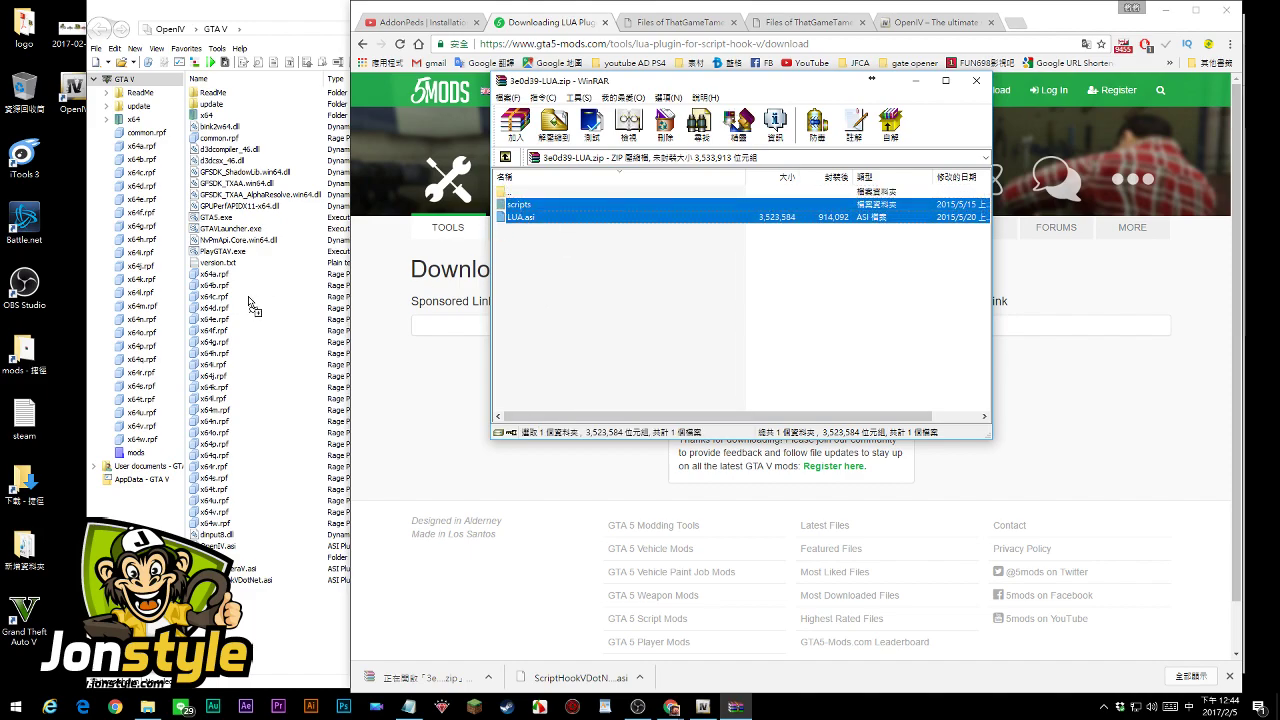
{"action": "left_click_drag", "start_coordinate": [252, 305], "coordinate": [252, 305]}
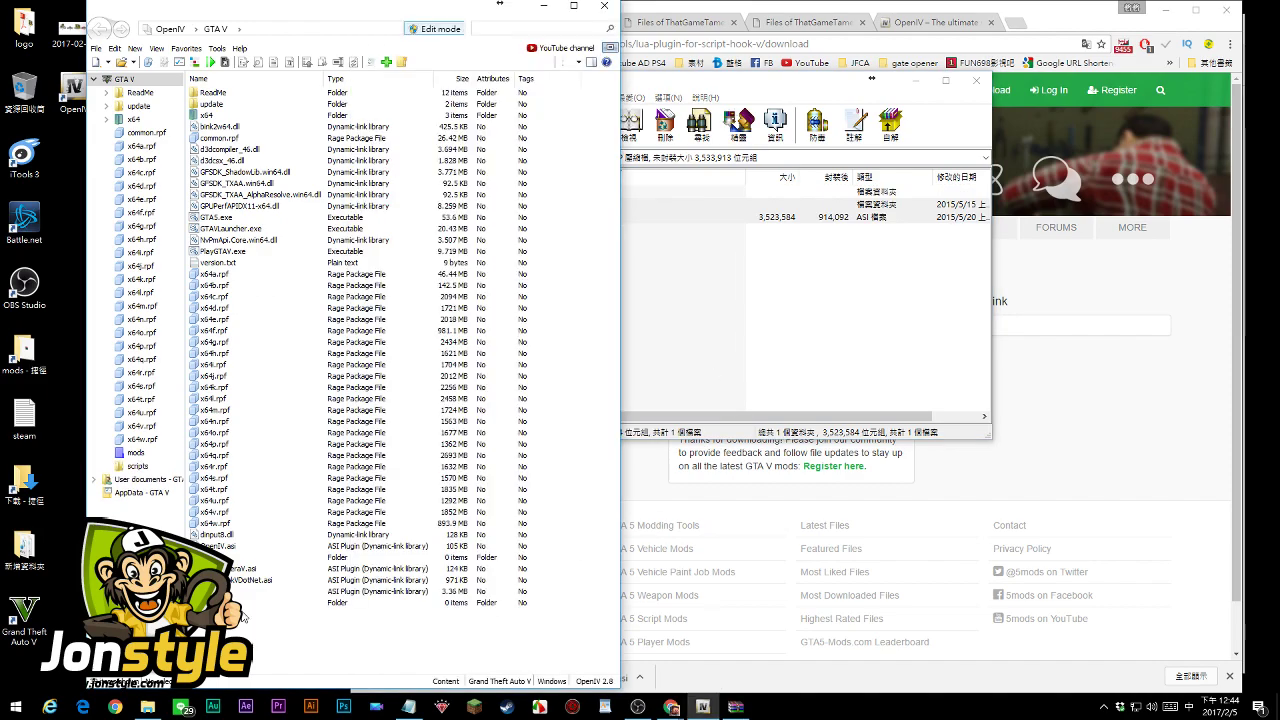
{"action": "double_click", "coordinate": [250, 603]}
{"action": "left_click", "coordinate": [755, 361]}
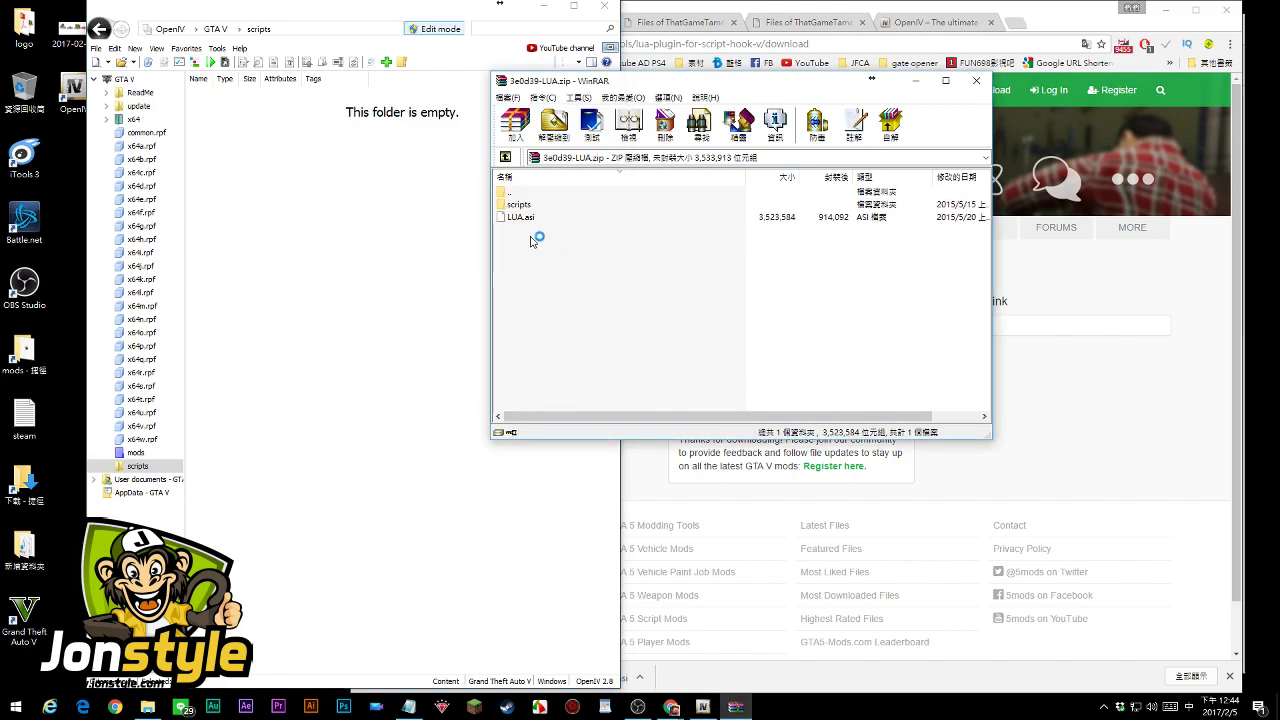
{"action": "double_click", "coordinate": [524, 208]}
{"action": "left_click_drag", "start_coordinate": [598, 281], "coordinate": [515, 203]}
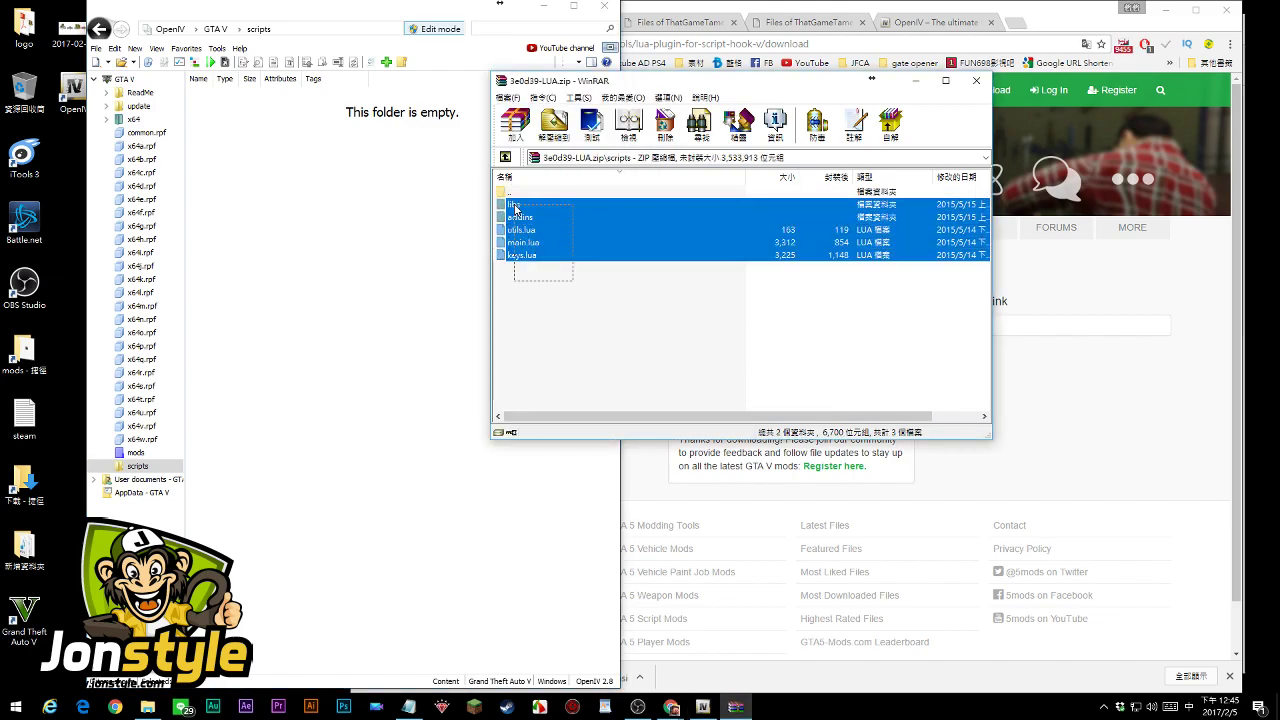
{"action": "left_click_drag", "start_coordinate": [360, 255], "coordinate": [362, 256]}
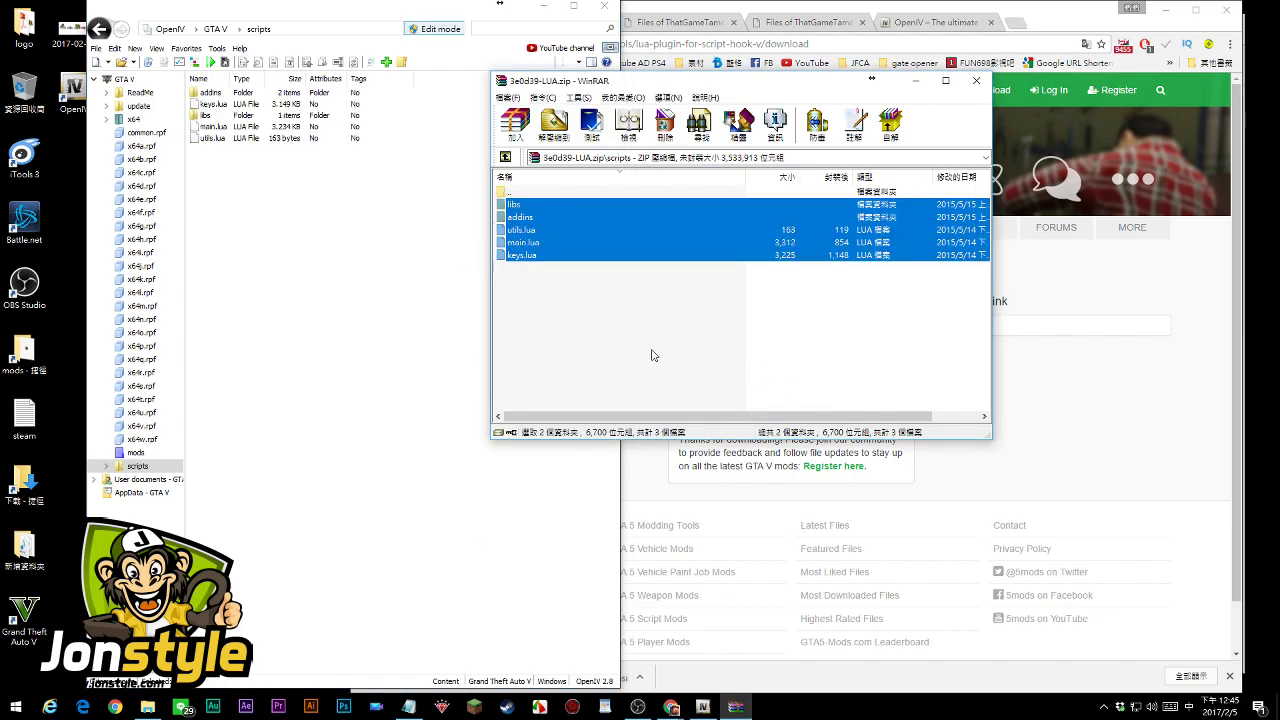
Compare the copied libs and addins folders in OpenIV with those in the LUA archive, and close the archive
{"action": "left_click", "coordinate": [651, 355]}
{"action": "double_click", "coordinate": [531, 209]}
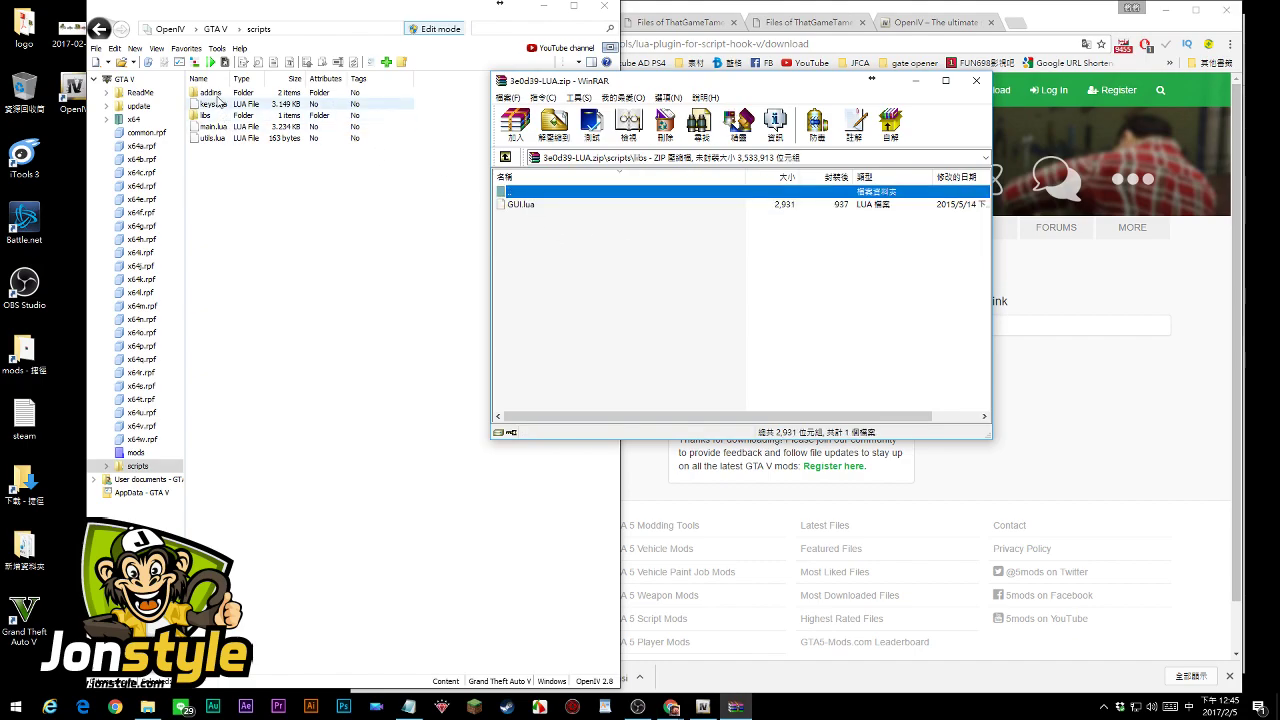
{"action": "double_click", "coordinate": [218, 115]}
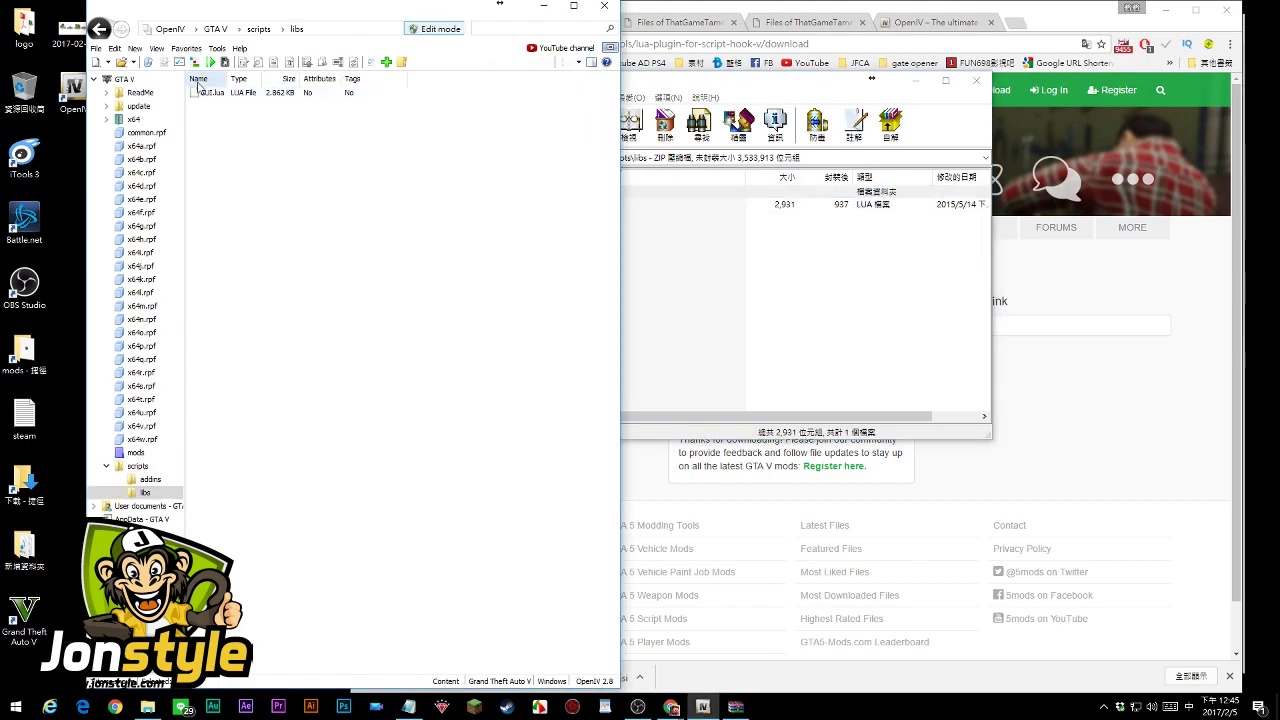
{"action": "left_click", "coordinate": [99, 28]}
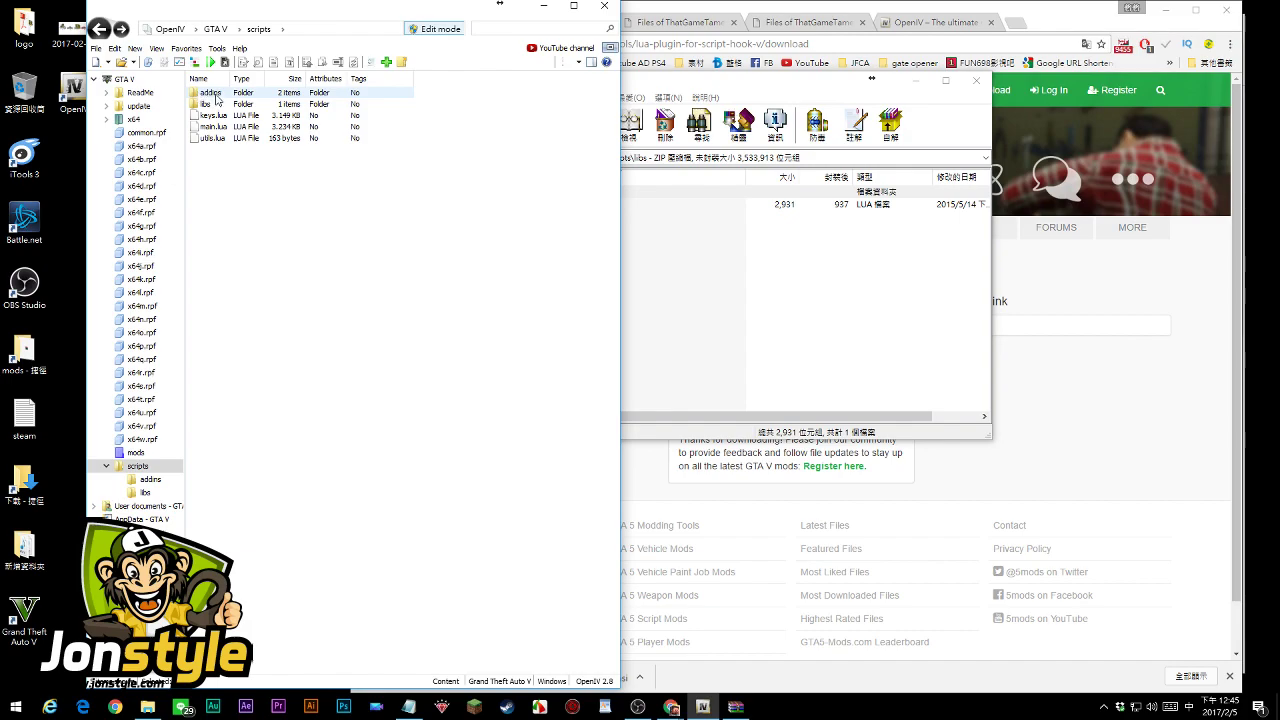
{"action": "double_click", "coordinate": [216, 97]}
{"action": "left_click", "coordinate": [646, 257]}
{"action": "double_click", "coordinate": [521, 194]}
{"action": "double_click", "coordinate": [528, 218]}
{"action": "double_click", "coordinate": [513, 197]}
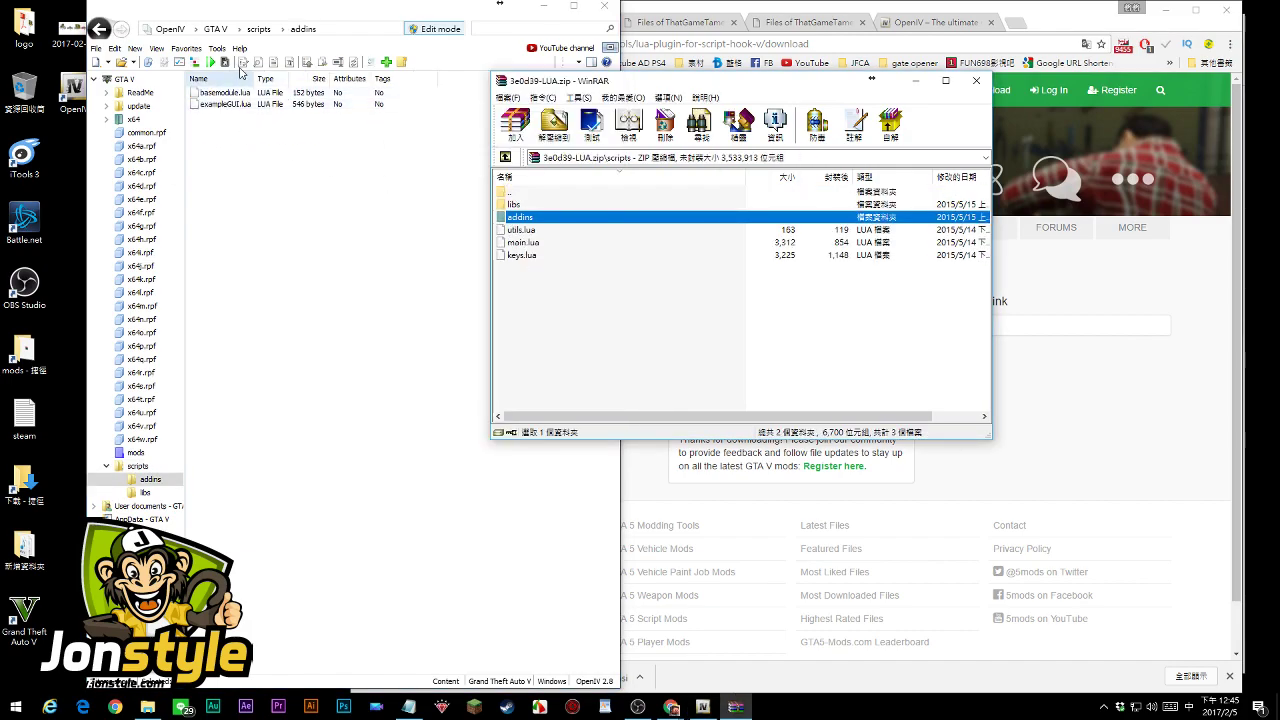
{"action": "left_click", "coordinate": [99, 29]}
{"action": "left_click", "coordinate": [99, 29]}
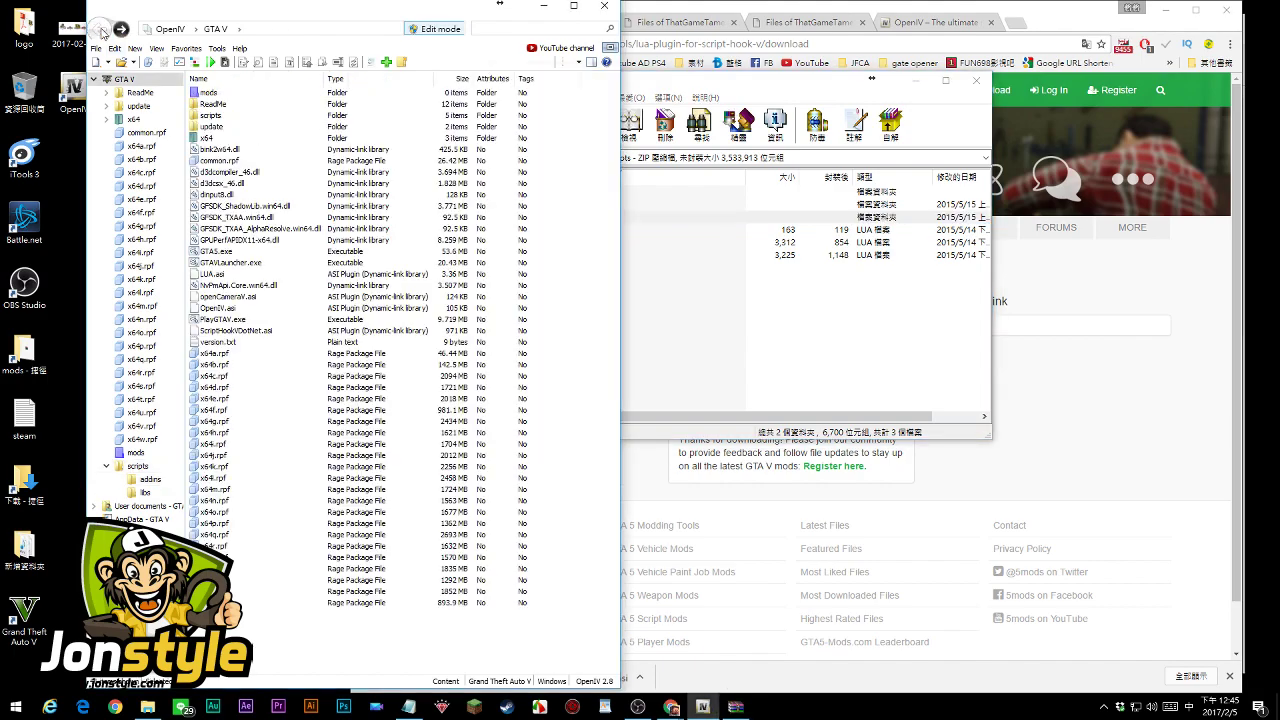
{"action": "left_click", "coordinate": [859, 291]}
{"action": "left_click", "coordinate": [978, 78]}
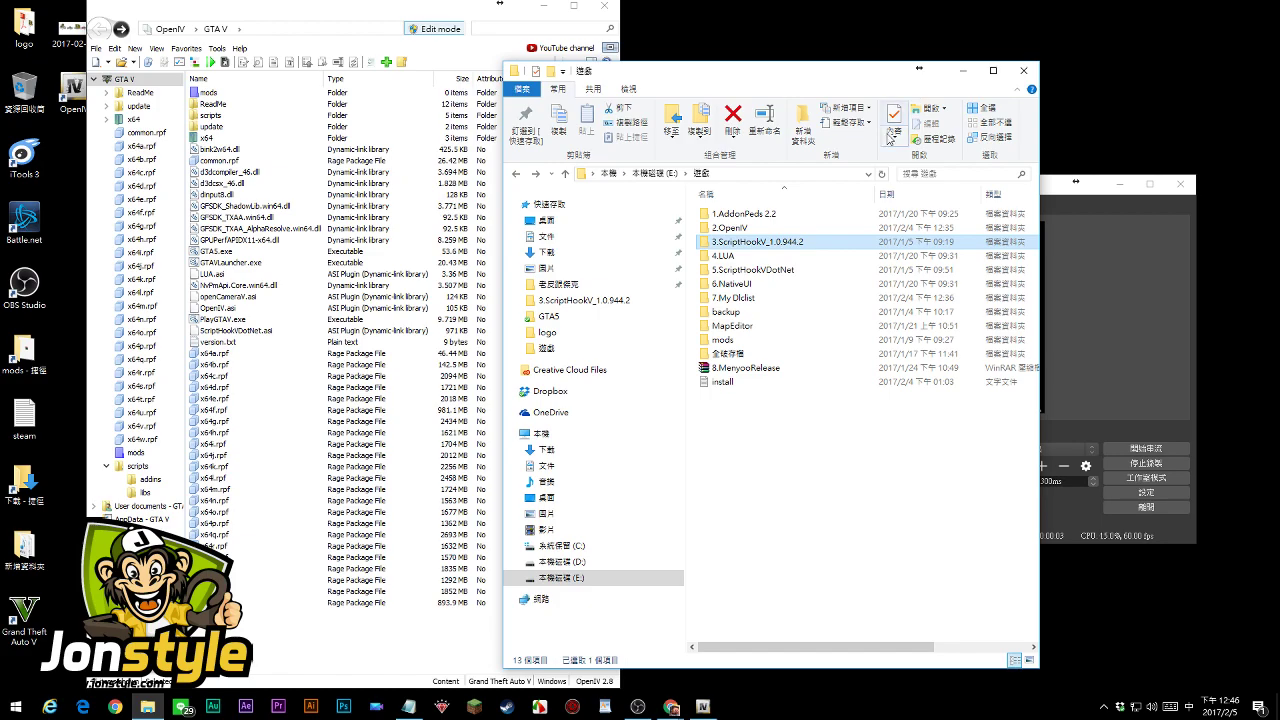
Copy dinput8 and ScriptHookV from the bin folder of 3.ScriptHookV_1.0.944.2 into the GTA V root in OpenIV
{"action": "double_click", "coordinate": [795, 243]}
{"action": "double_click", "coordinate": [737, 215]}
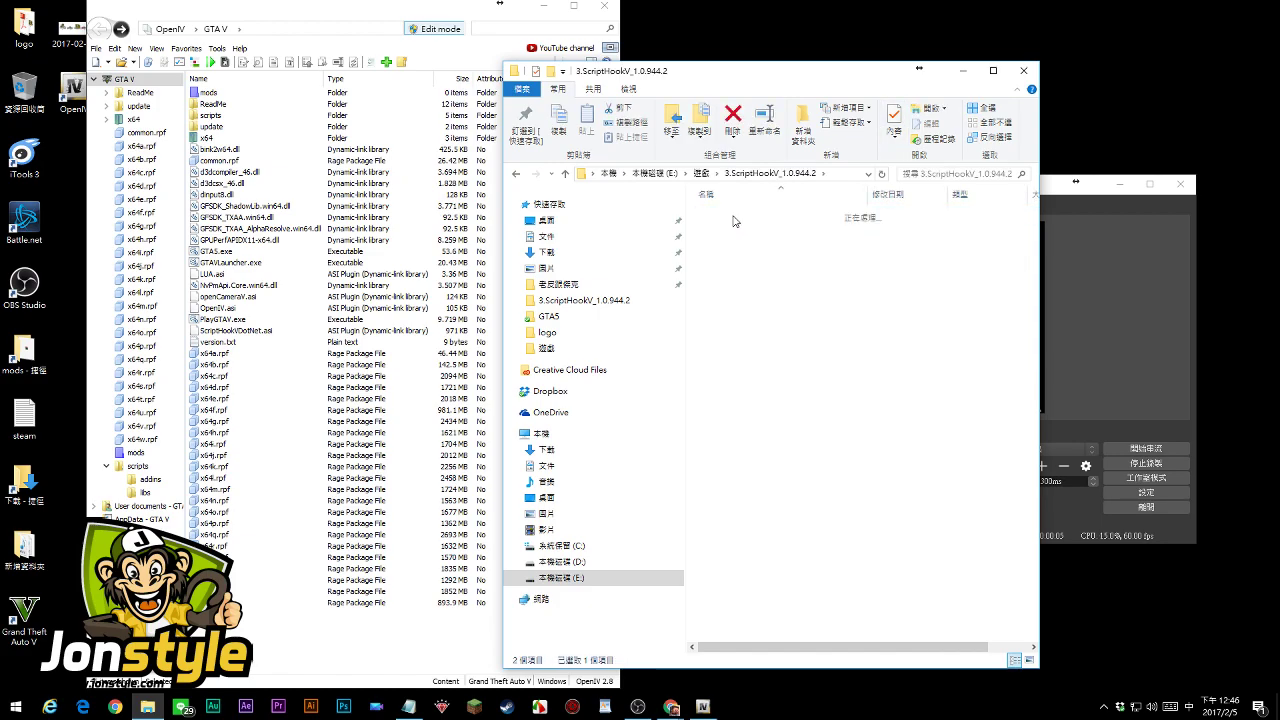
{"action": "left_click", "coordinate": [725, 214]}
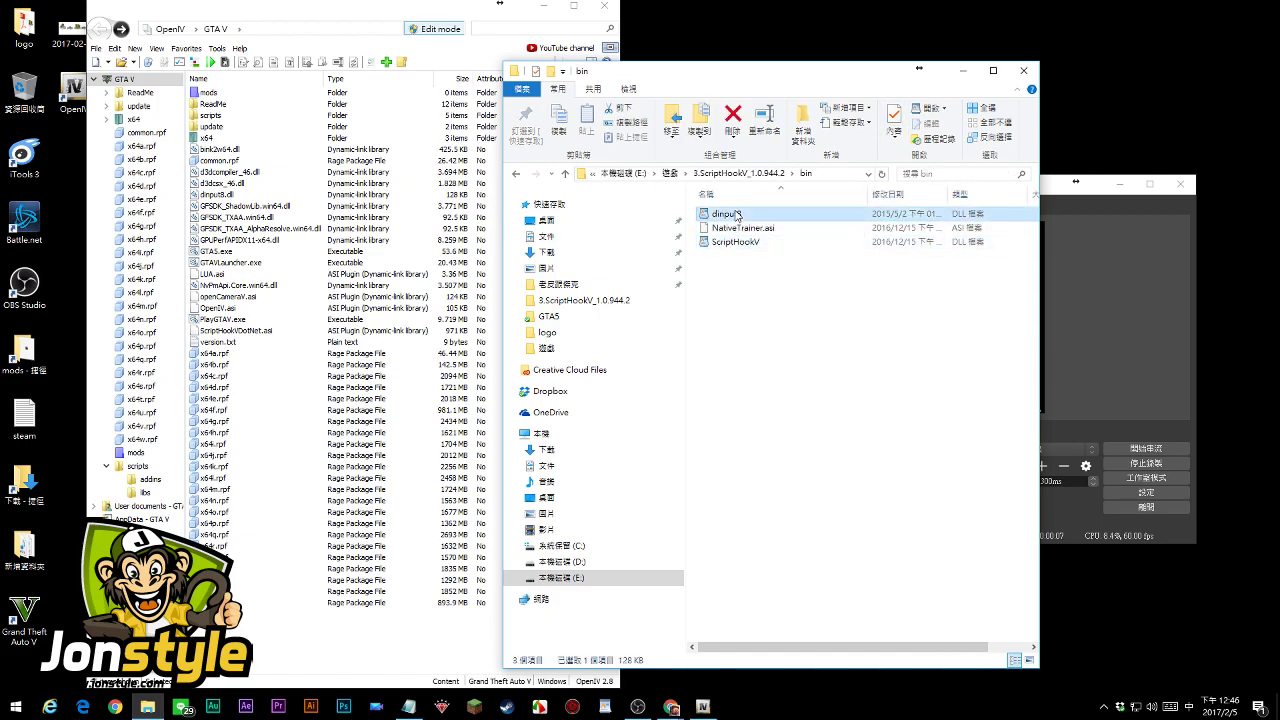
{"action": "key", "text": "super"}
{"action": "left_click", "coordinate": [745, 247]}
{"action": "left_click", "coordinate": [743, 246], "text": "shift"}
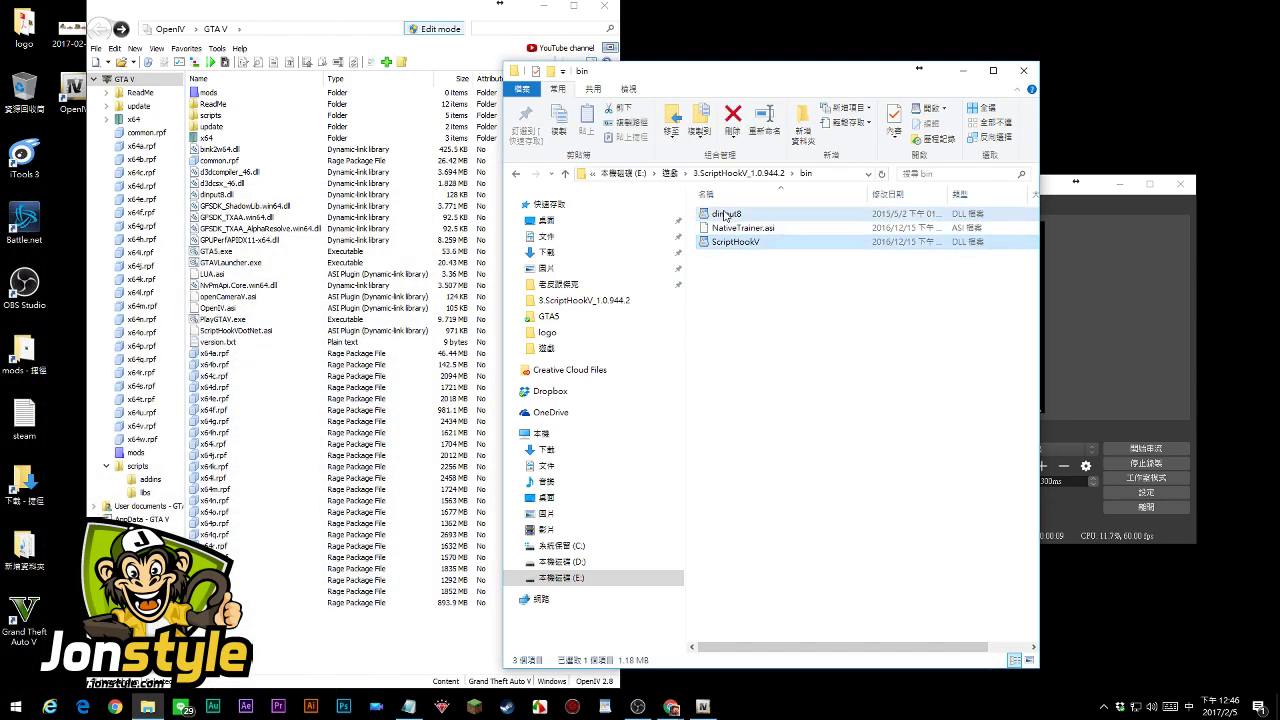
{"action": "left_click_drag", "start_coordinate": [745, 247], "coordinate": [397, 407]}
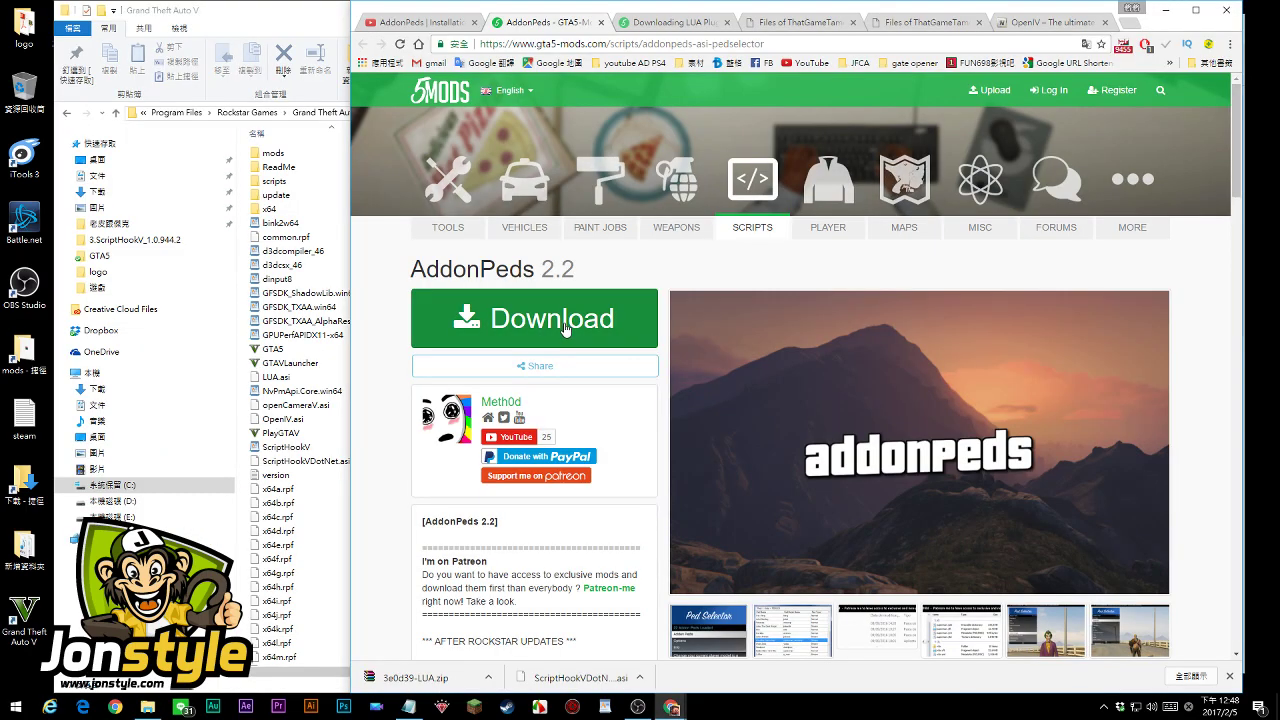
Download AddonPeds 2.2 from GTA5-Mods and open the downloaded archive
{"action": "left_click", "coordinate": [568, 320]}
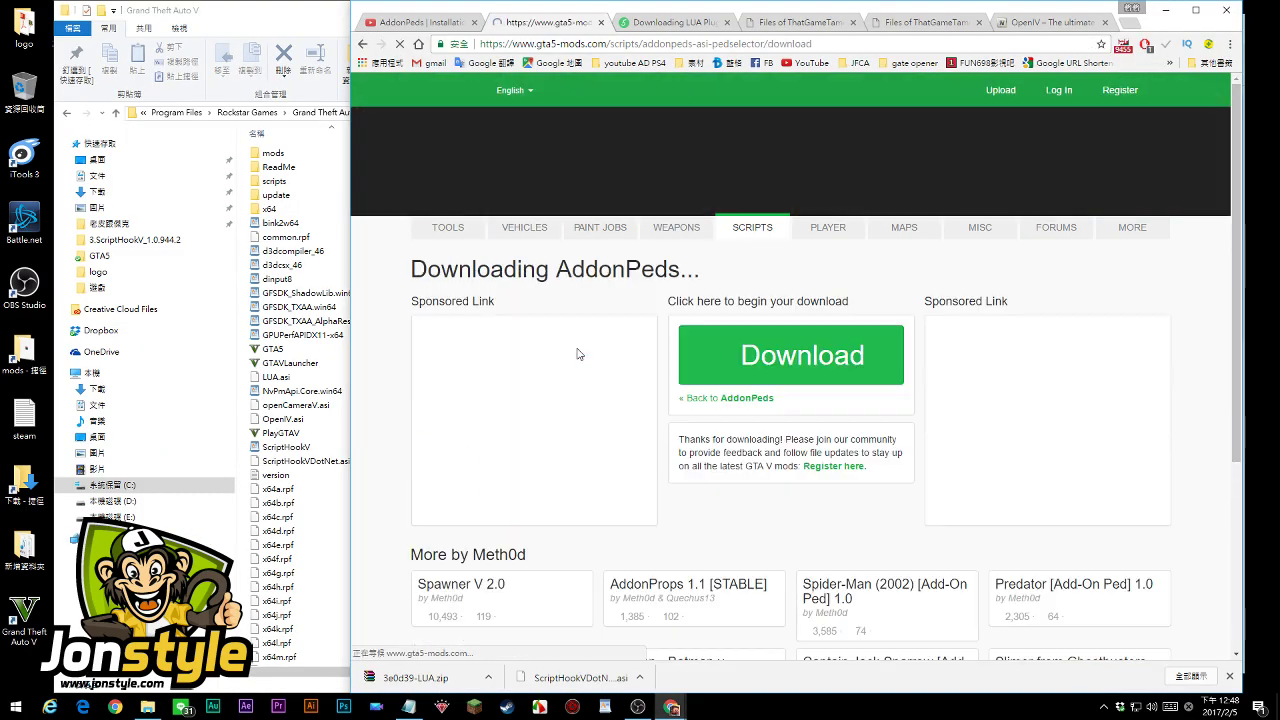
{"action": "left_click", "coordinate": [720, 355]}
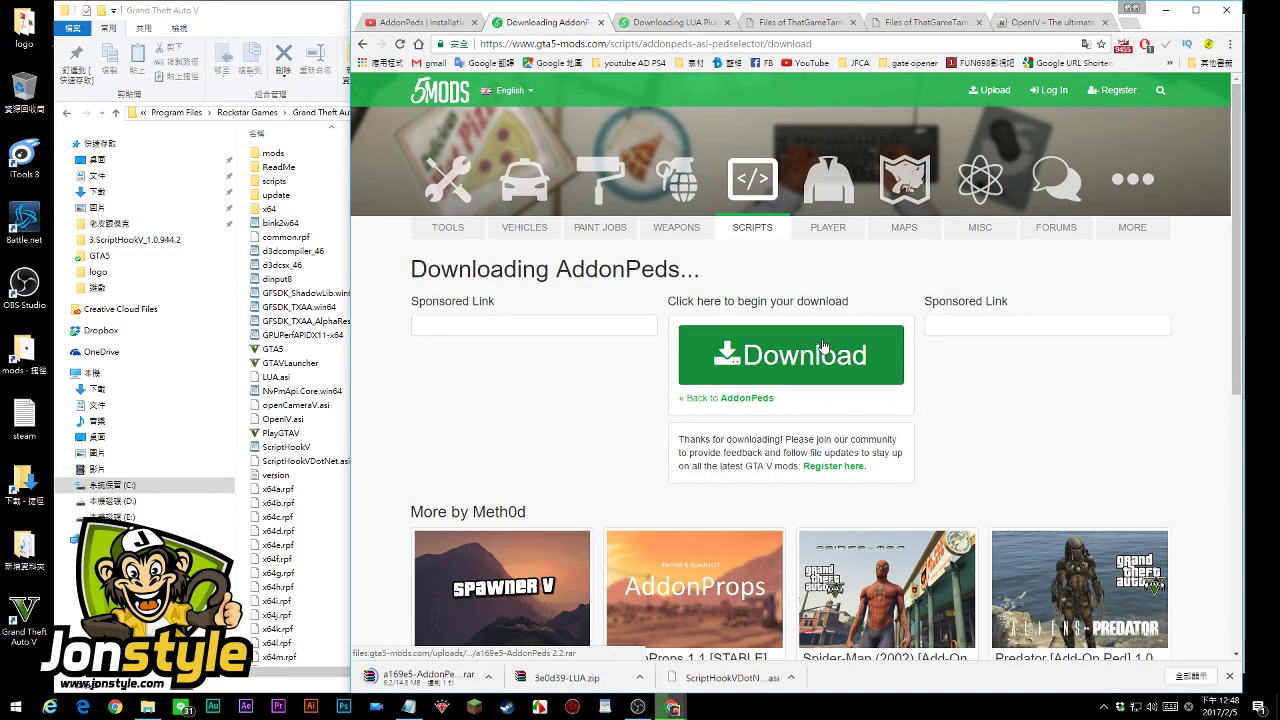
{"action": "left_click", "coordinate": [420, 677]}
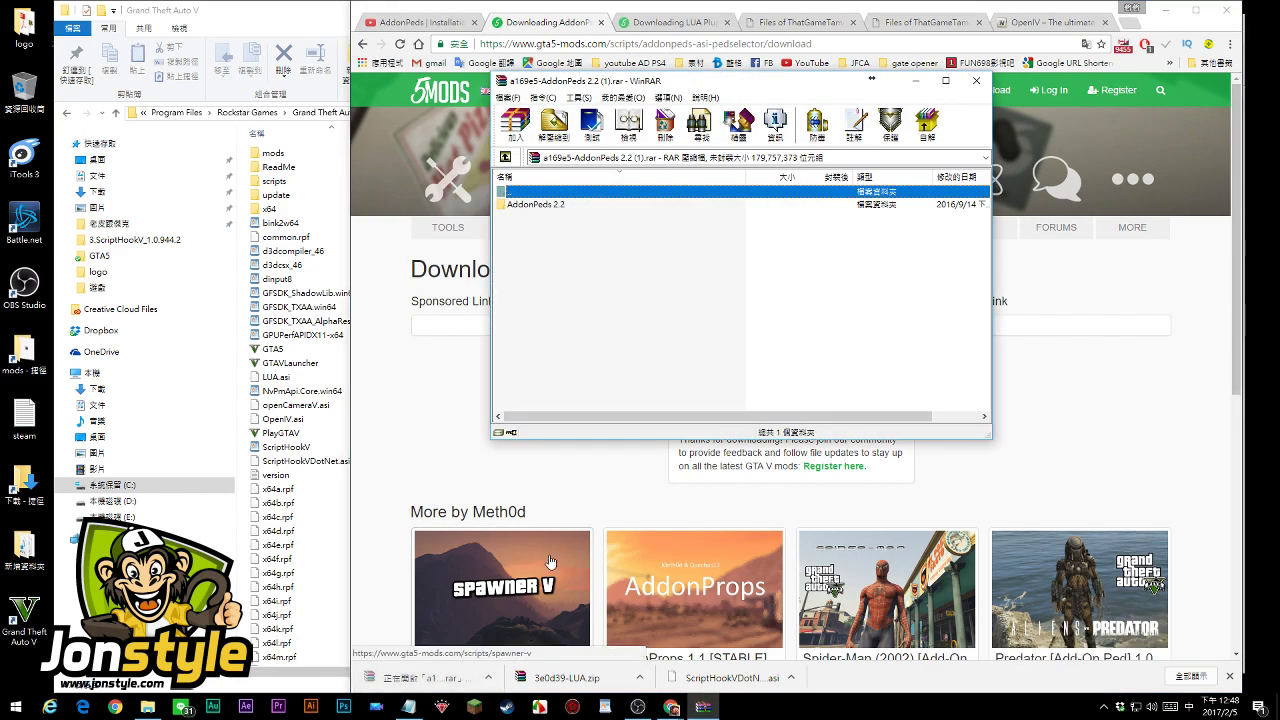
Copy PedSelector.dll from the archive's AddonPeds 2.2 scripts folder into Grand Theft Auto V's scripts folder
{"action": "double_click", "coordinate": [560, 205]}
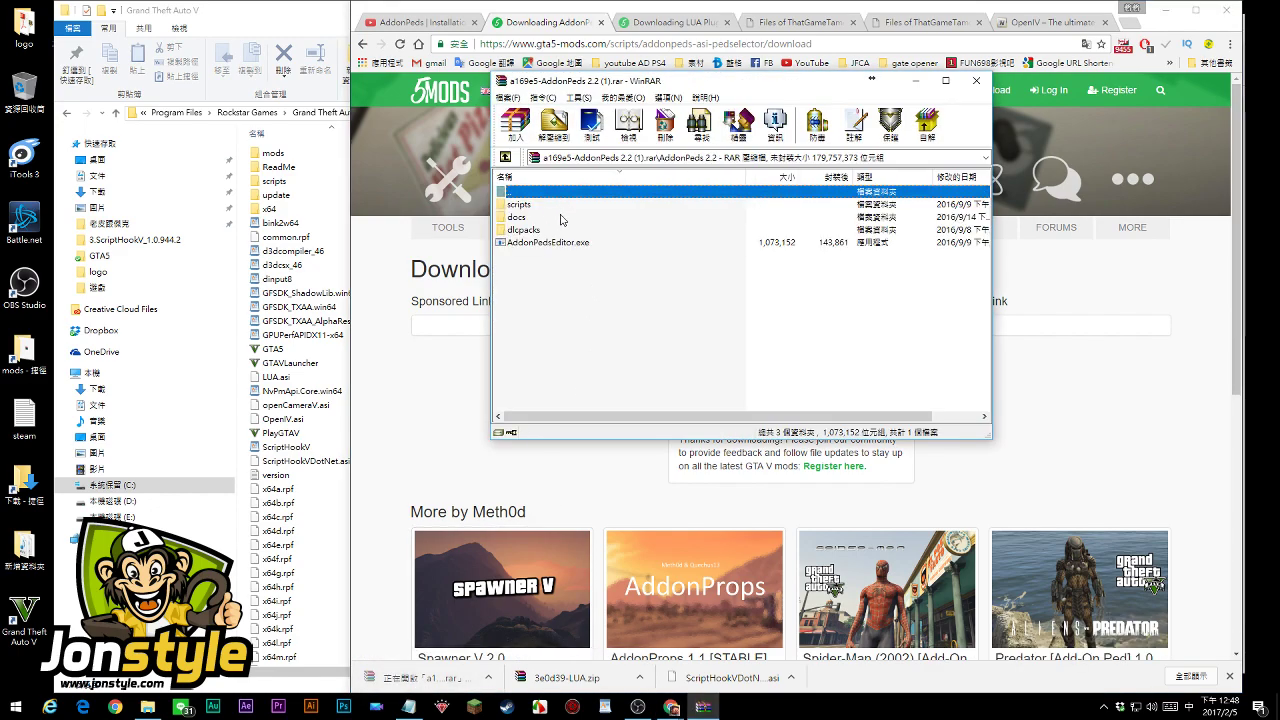
{"action": "double_click", "coordinate": [520, 205]}
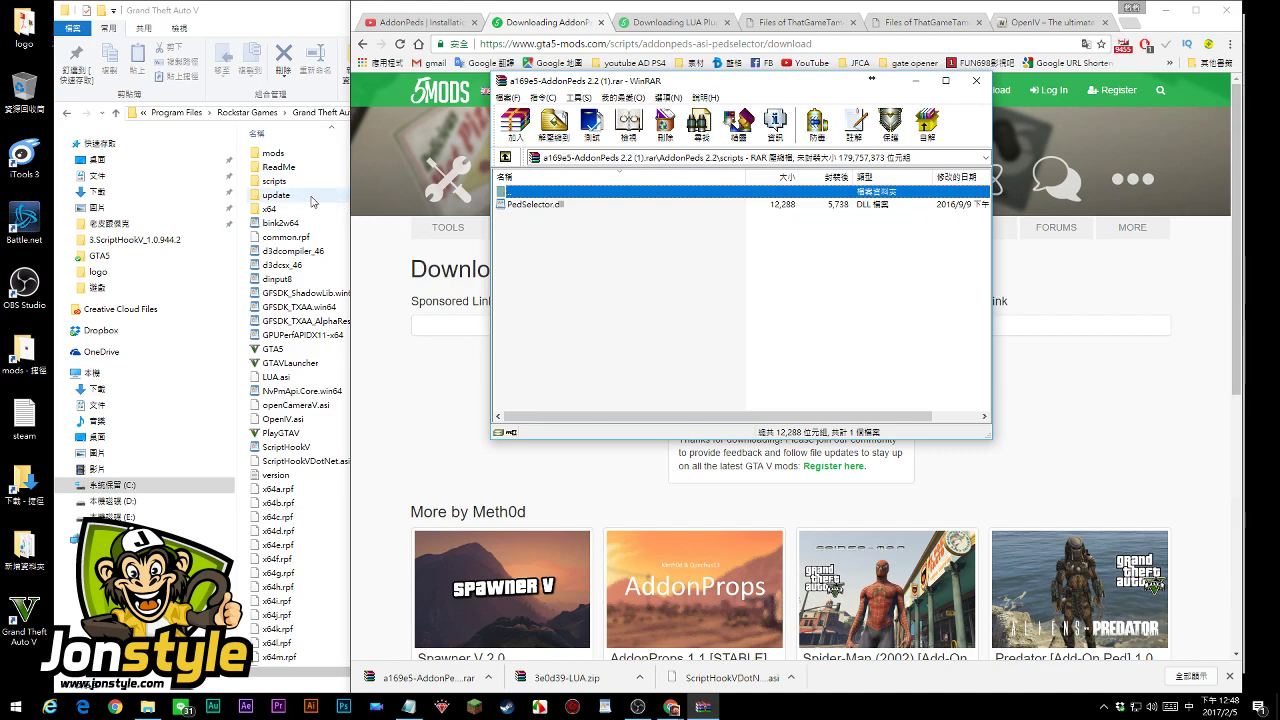
{"action": "double_click", "coordinate": [280, 185]}
{"action": "left_click", "coordinate": [651, 306]}
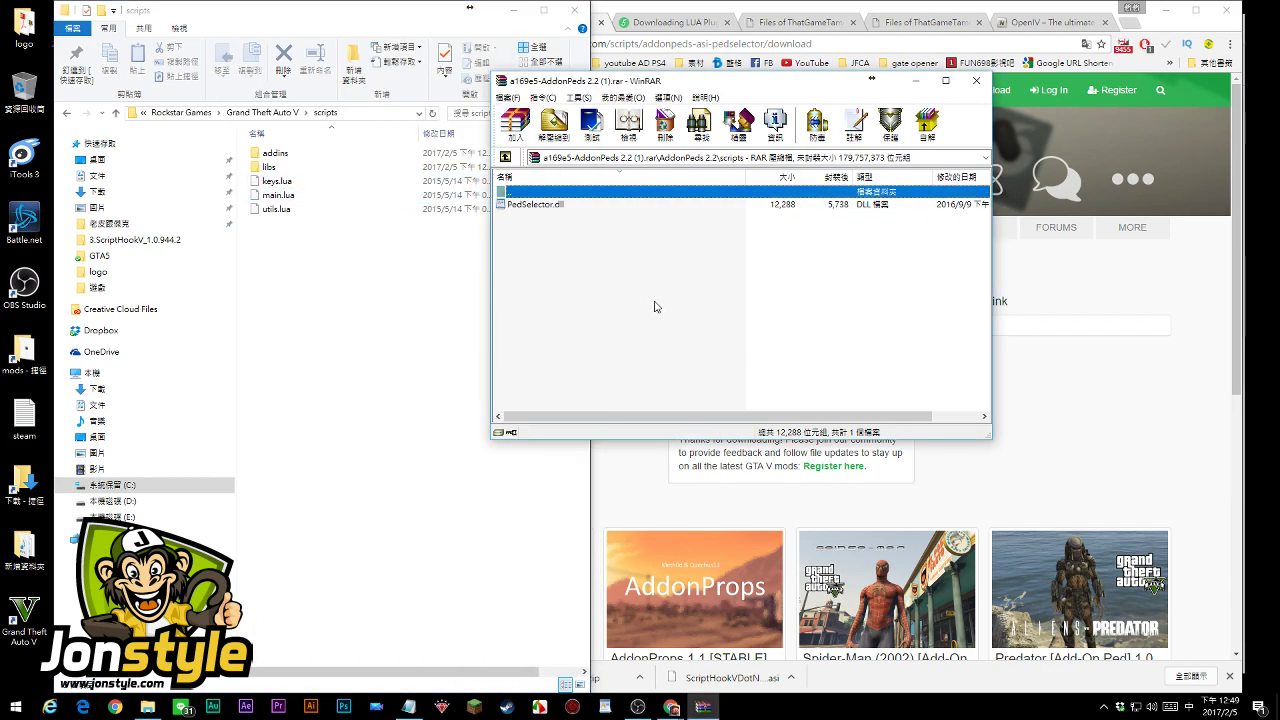
{"action": "left_click_drag", "start_coordinate": [536, 206], "coordinate": [362, 290]}
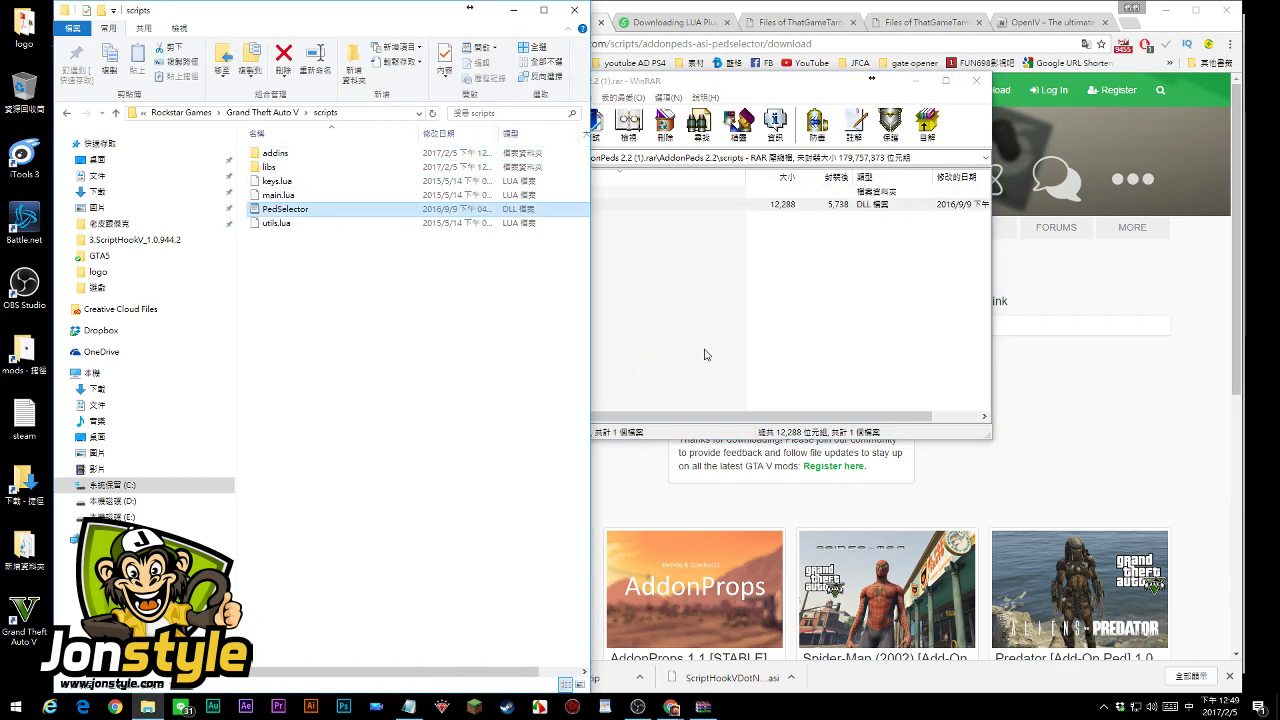
Create a folder named "mods" in the Grand Theft Auto V folder and merge it with the existing one
{"action": "left_click", "coordinate": [67, 112]}
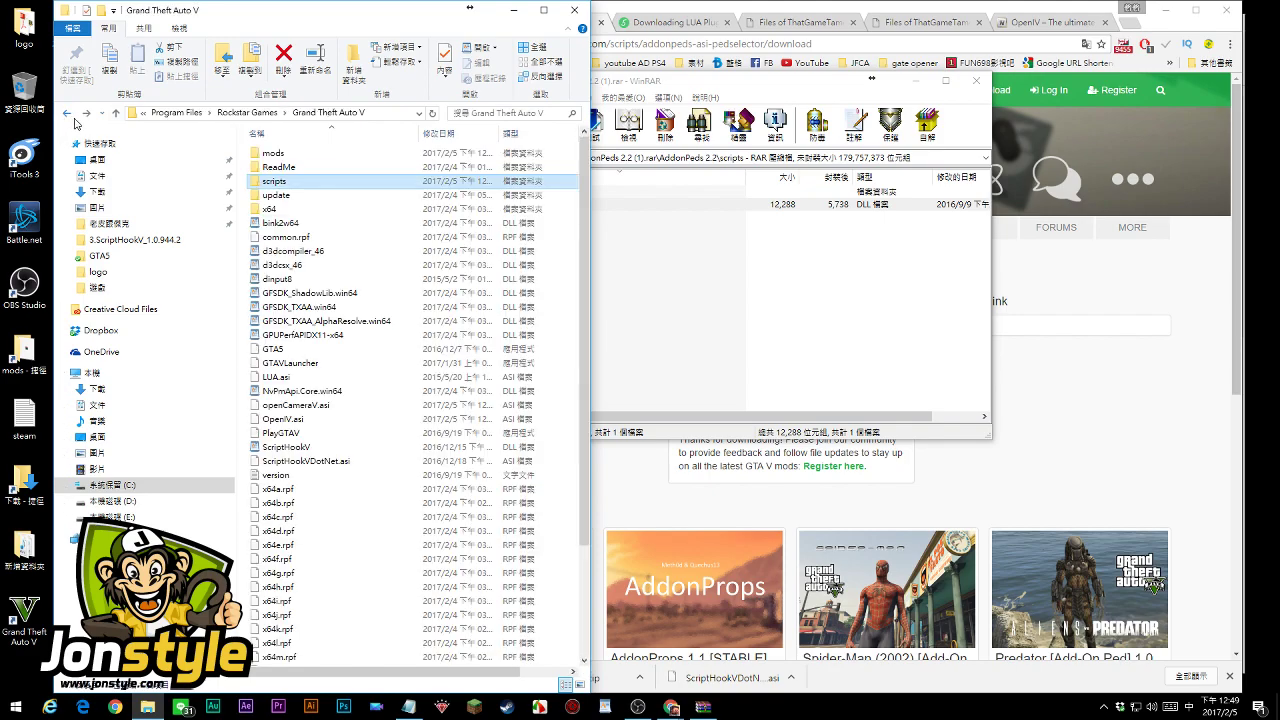
{"action": "left_click", "coordinate": [657, 266]}
{"action": "double_click", "coordinate": [503, 190]}
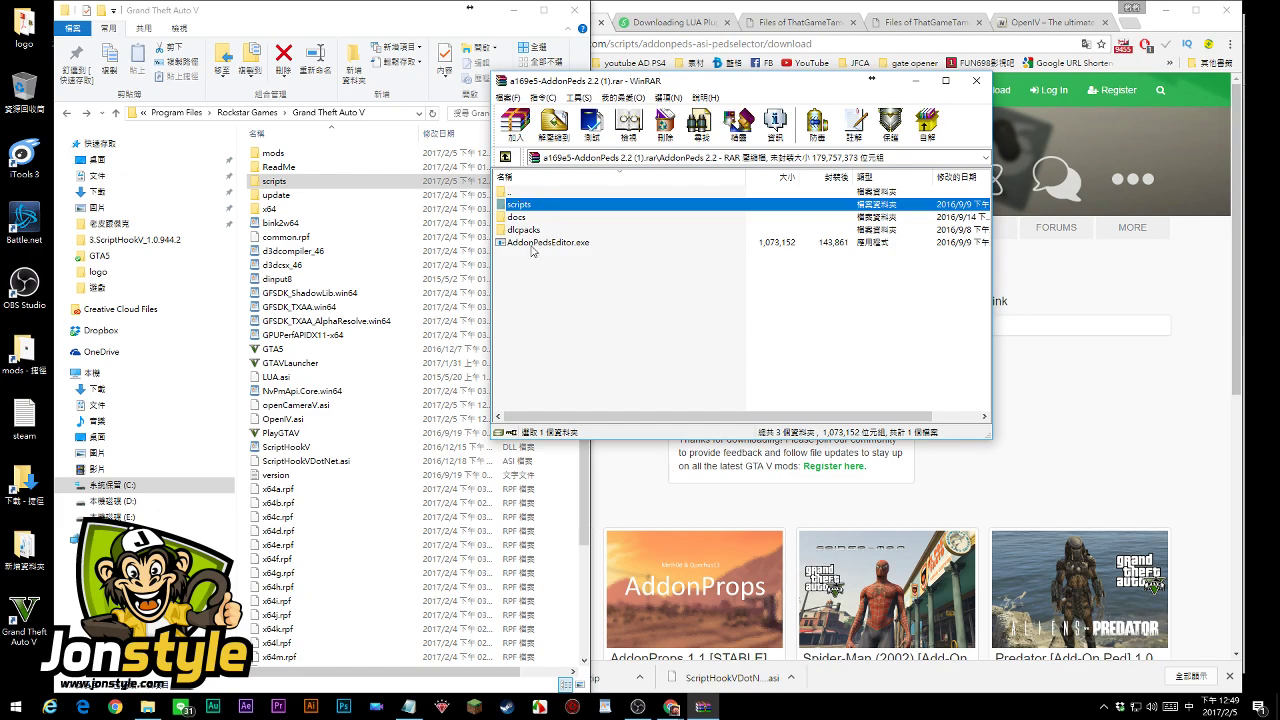
{"action": "right_click", "coordinate": [388, 392]}
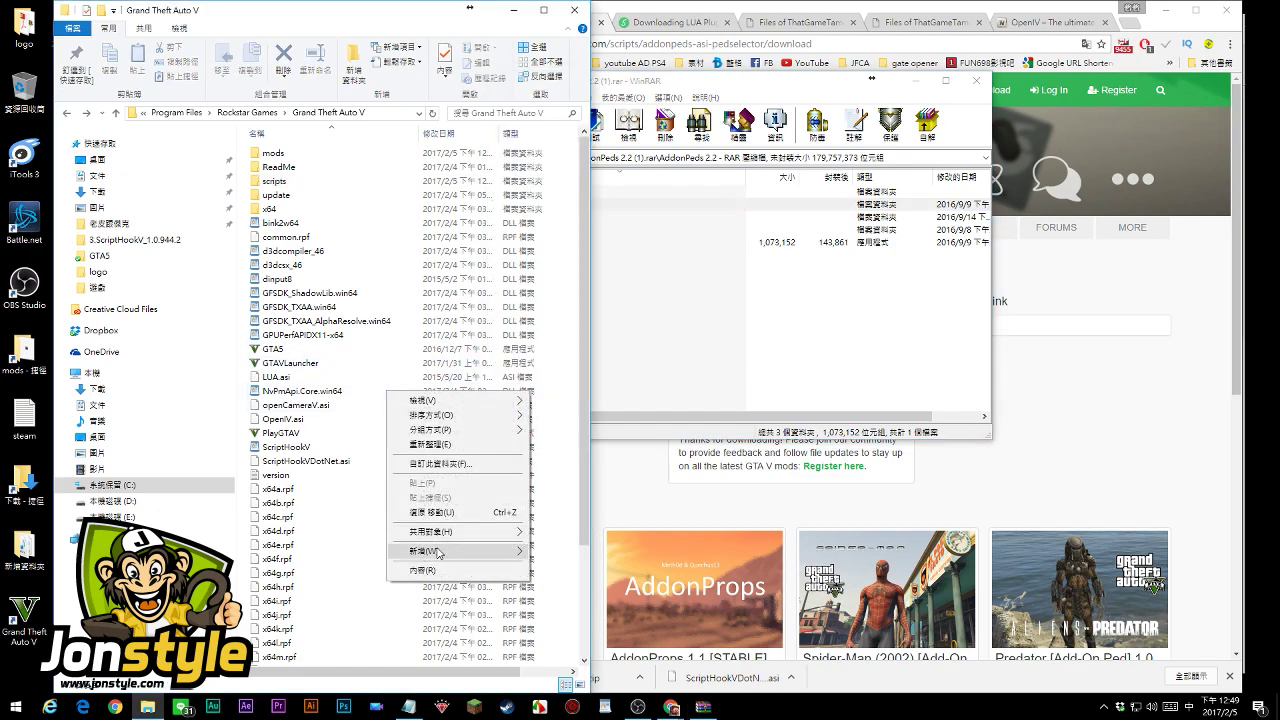
{"action": "mouse_move", "coordinate": [437, 553]}
{"action": "left_click", "coordinate": [566, 549]}
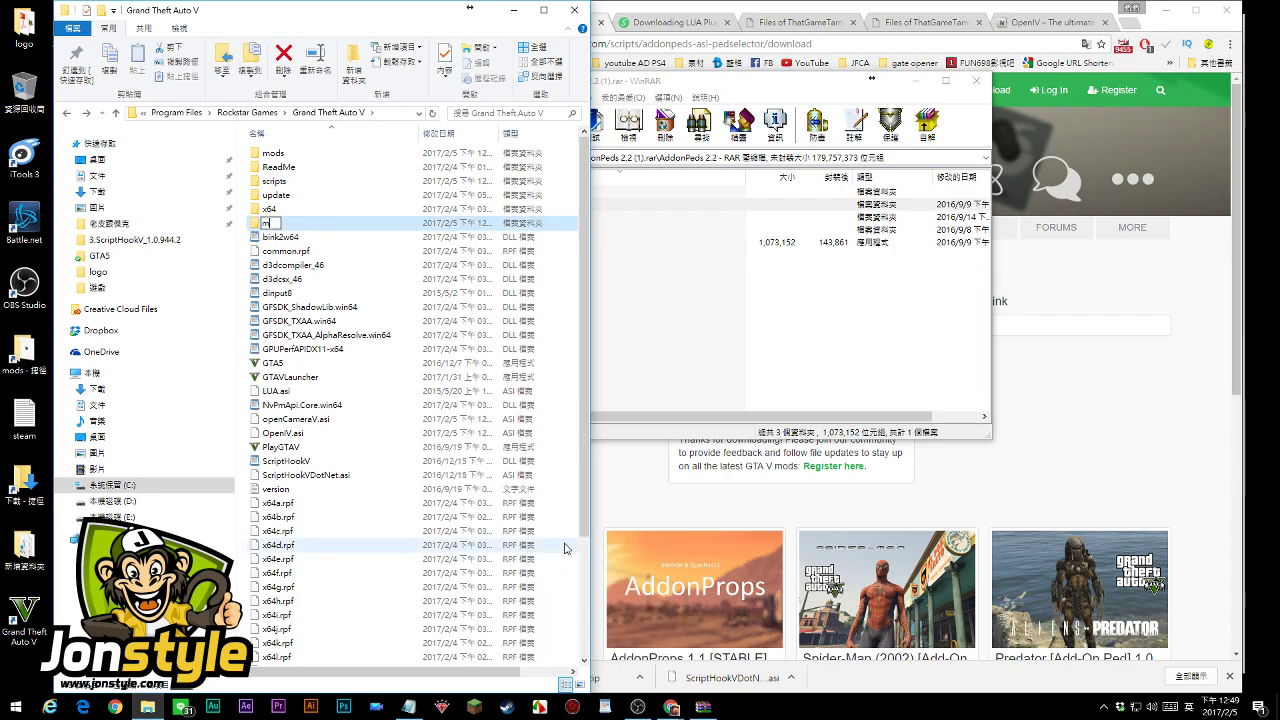
{"action": "type", "text": "mods"}
{"action": "key", "text": "Return"}
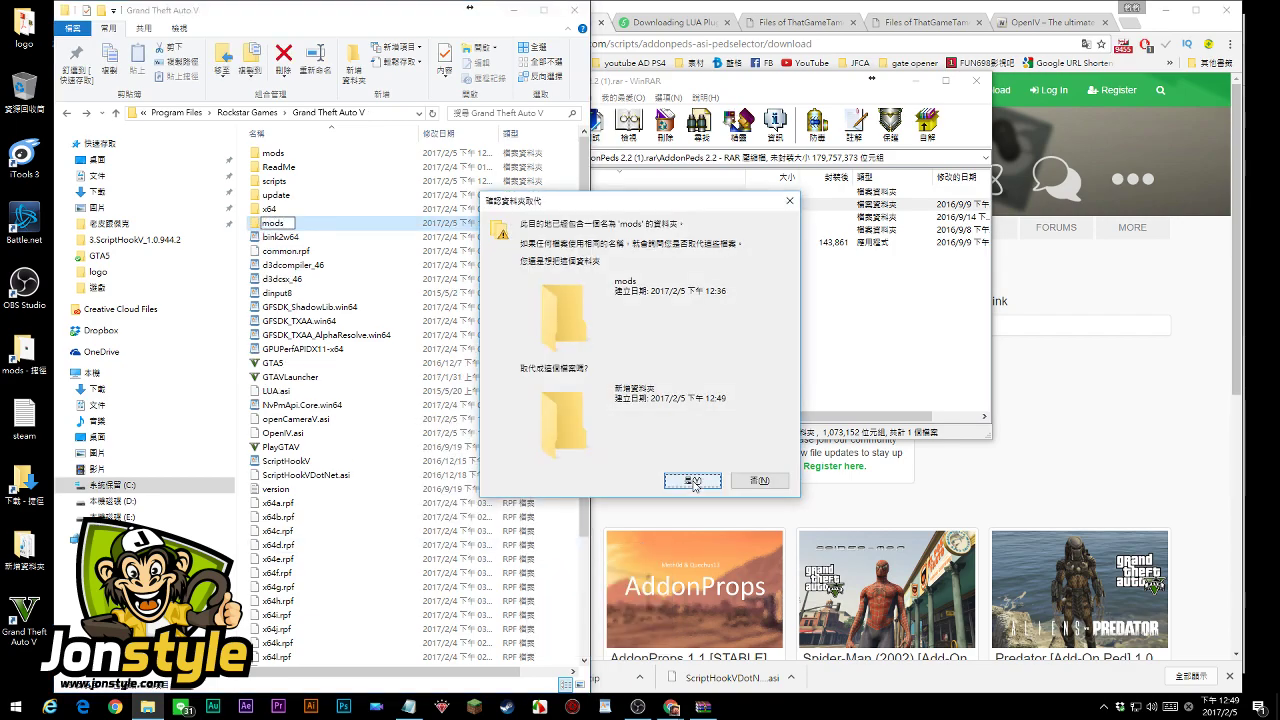
{"action": "left_click", "coordinate": [690, 480]}
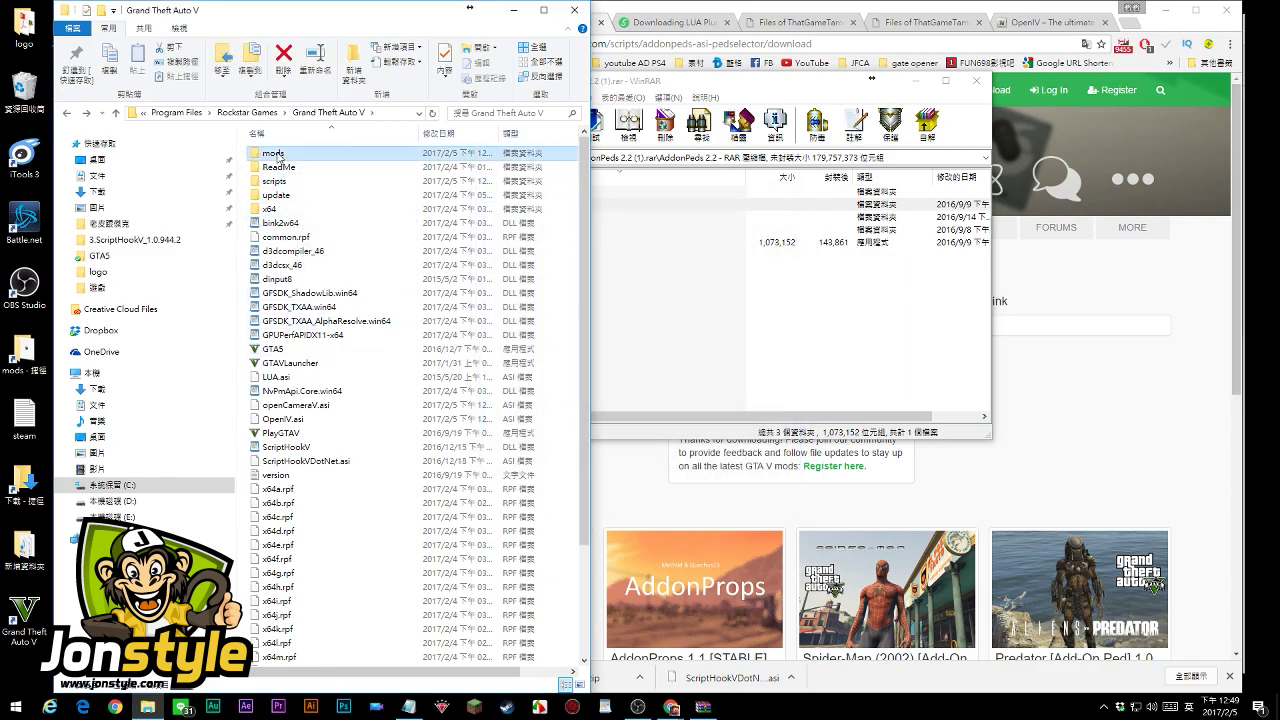
Create a folder named "update" inside the mods folder
{"action": "double_click", "coordinate": [280, 156]}
{"action": "left_click", "coordinate": [633, 326]}
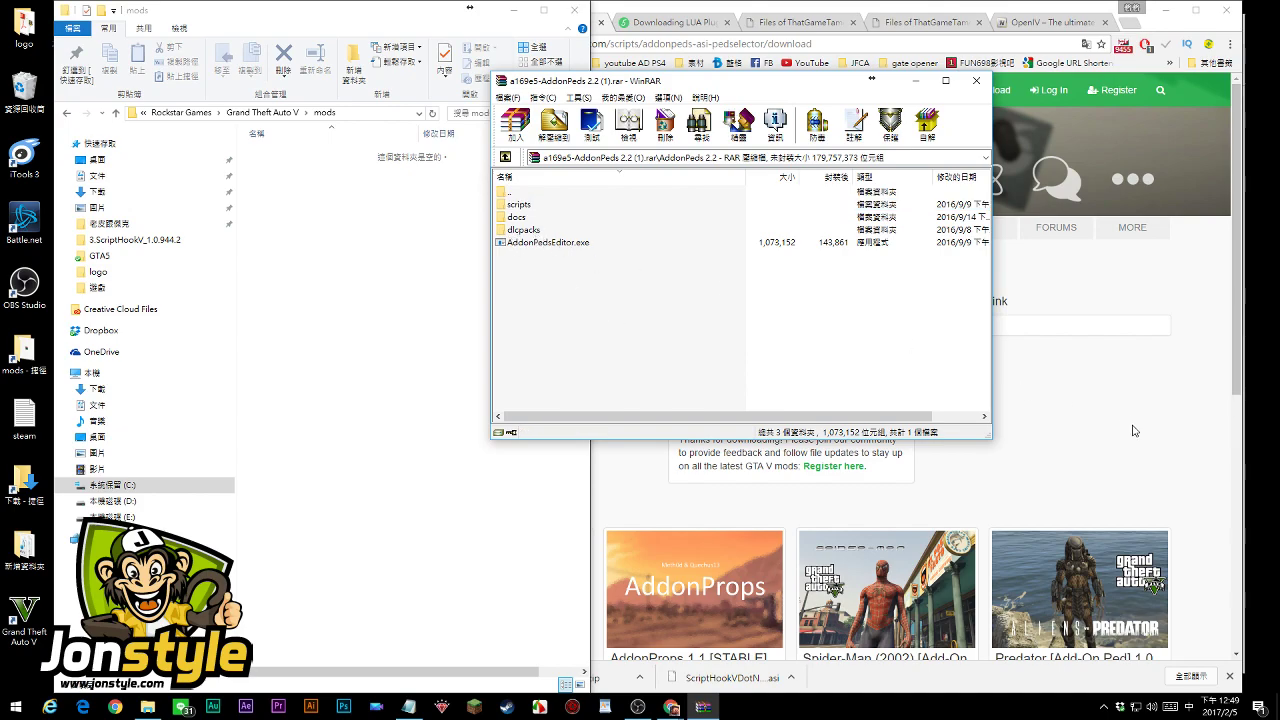
{"action": "right_click", "coordinate": [366, 288]}
{"action": "mouse_move", "coordinate": [410, 458]}
{"action": "left_click", "coordinate": [535, 460]}
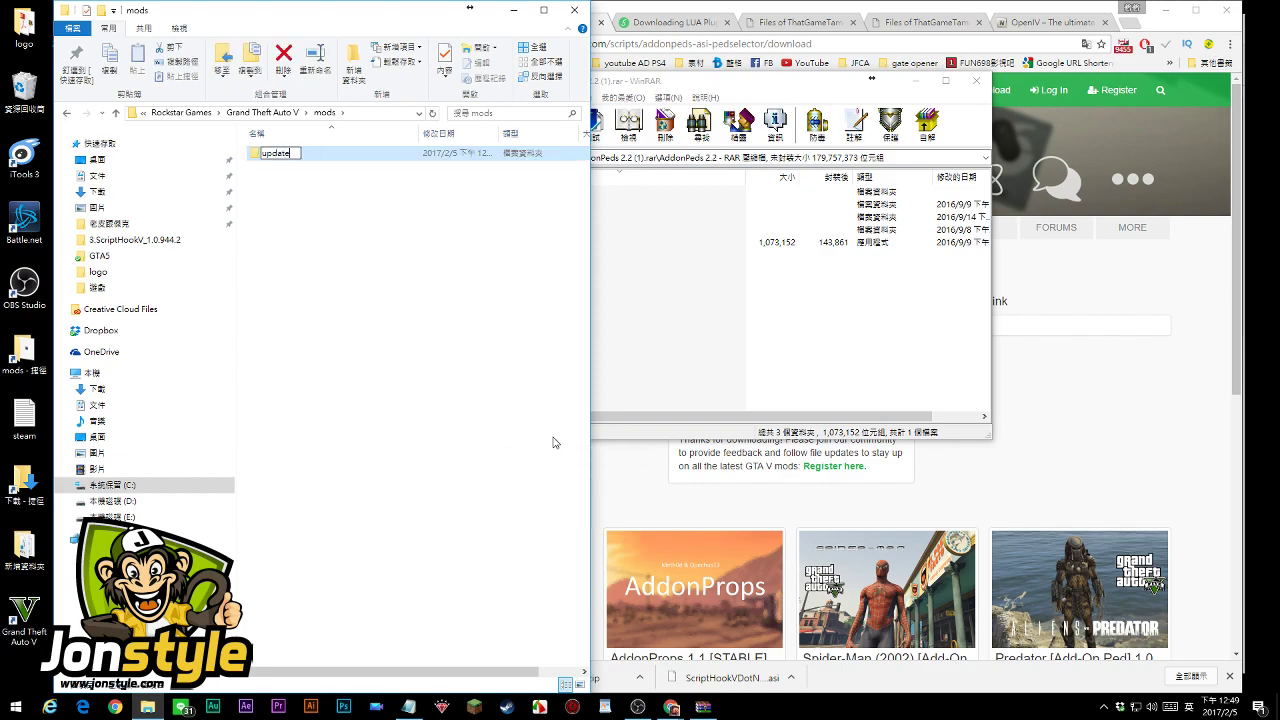
{"action": "left_click", "coordinate": [374, 332]}
Create a folder named "x64" inside the mods folder's update folder
{"action": "double_click", "coordinate": [273, 155]}
{"action": "right_click", "coordinate": [312, 208]}
{"action": "left_click", "coordinate": [505, 370]}
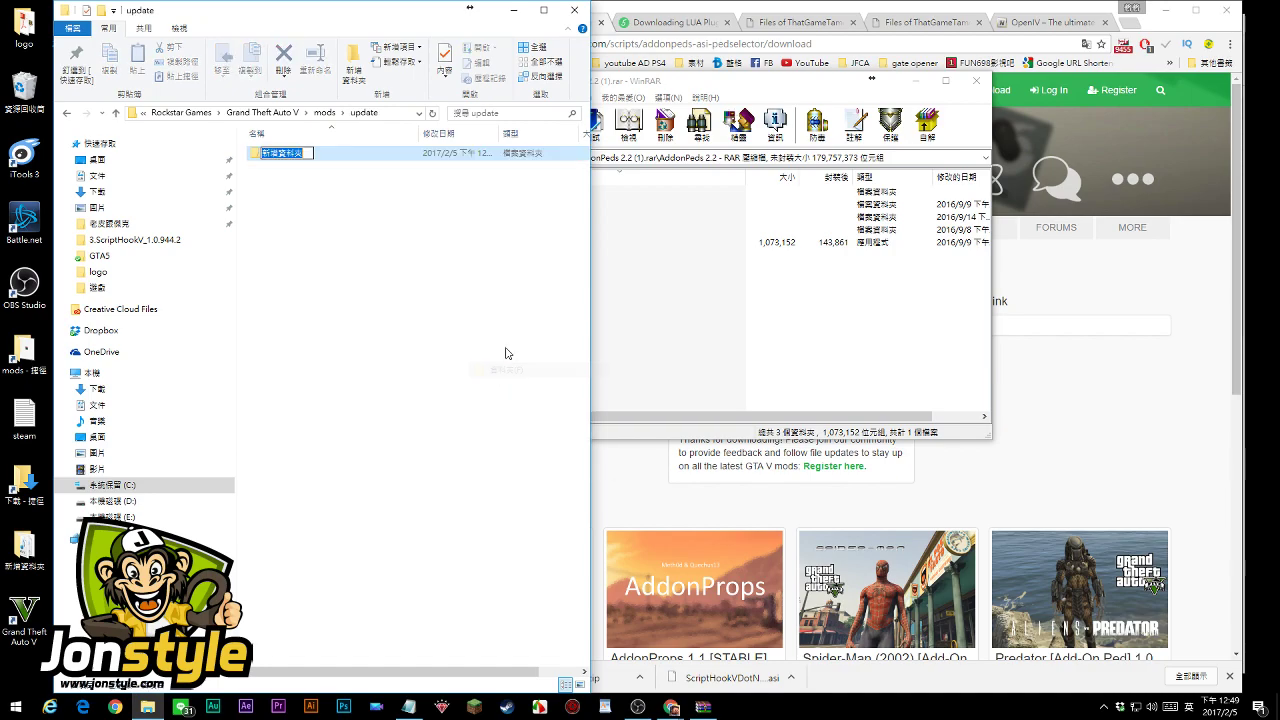
{"action": "type", "text": "x5"}
{"action": "key", "text": "Return"}
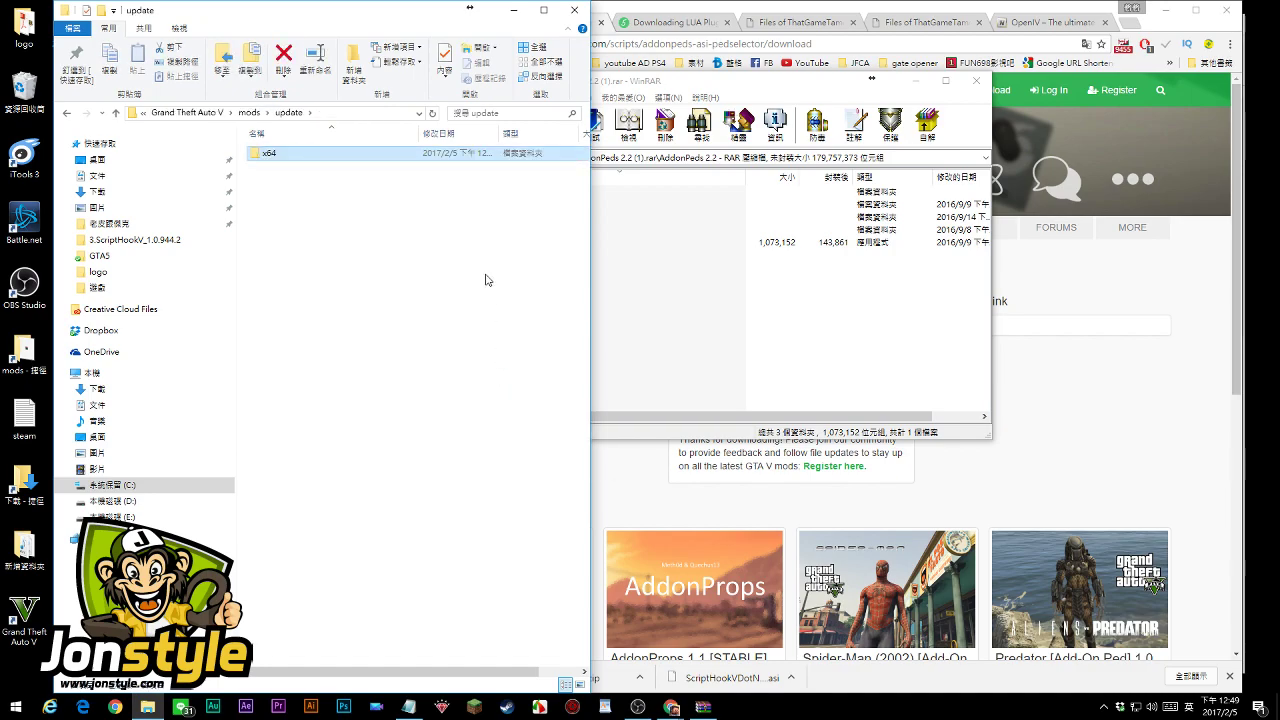
{"action": "left_click", "coordinate": [395, 243]}
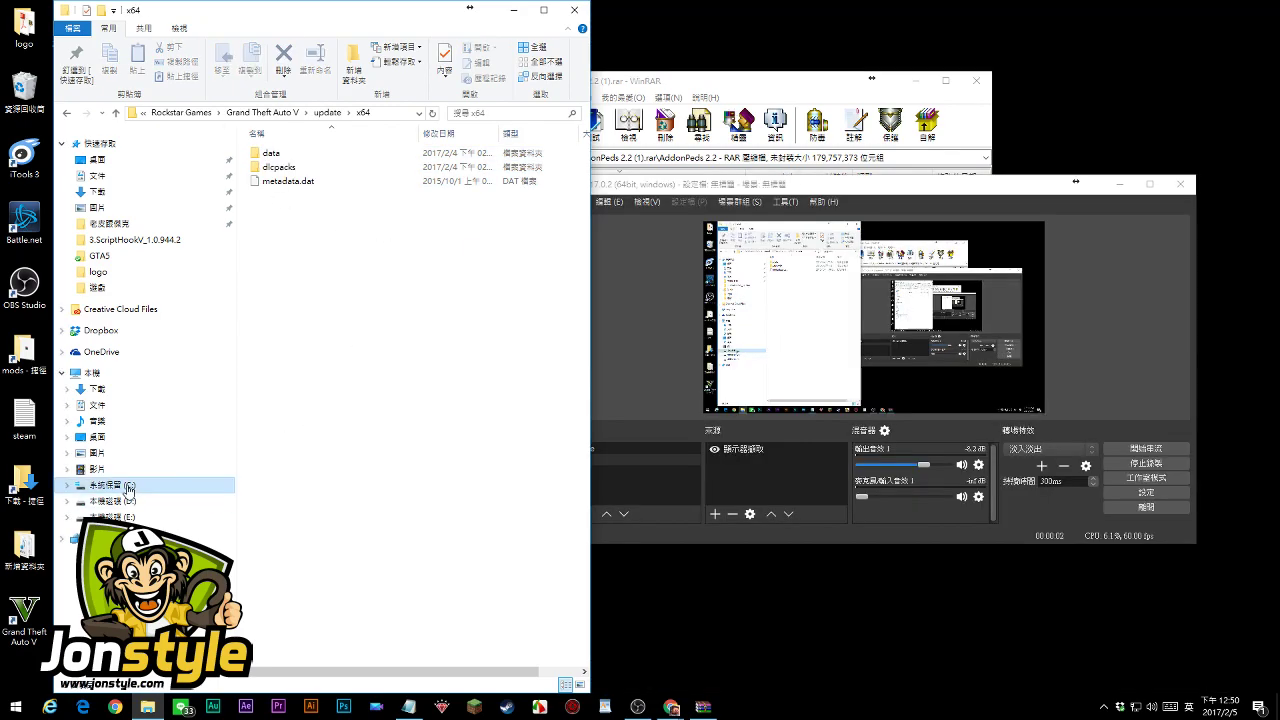
Copy the dlcpacks folder from Grand Theft Auto V's update\x64 folder into the mods\update\x64 folder
{"action": "left_click", "coordinate": [266, 112]}
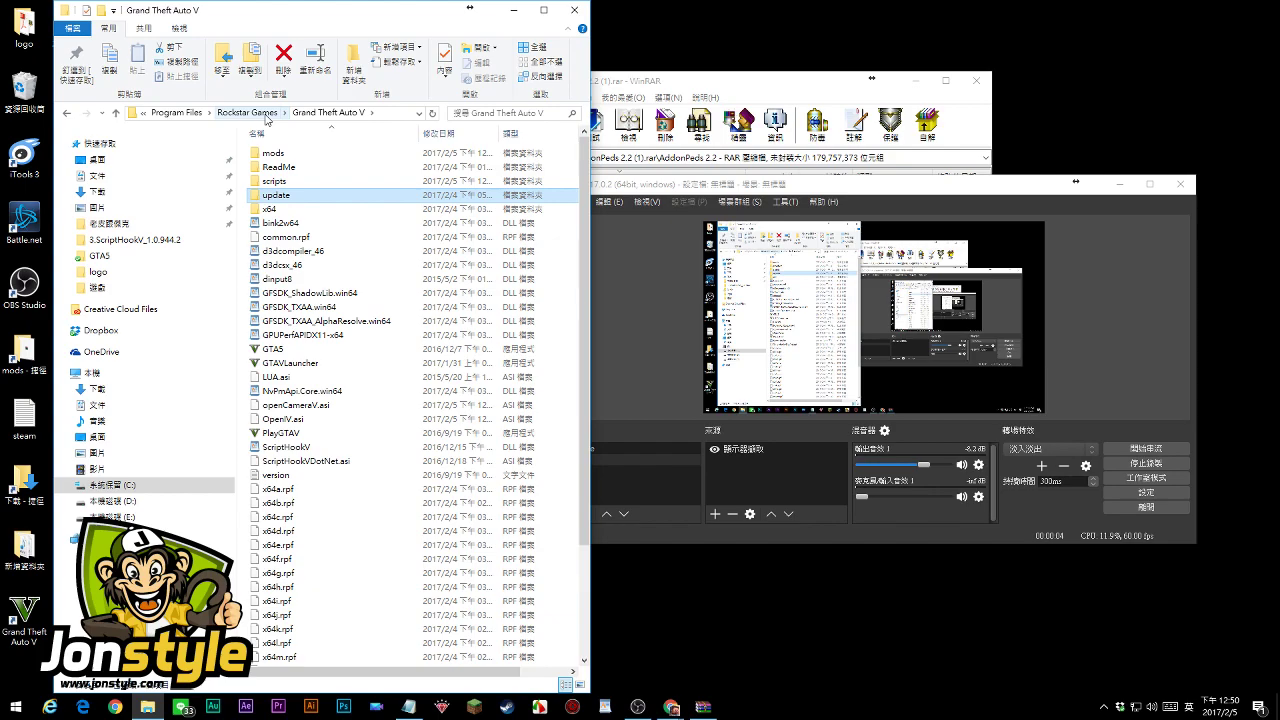
{"action": "double_click", "coordinate": [288, 198]}
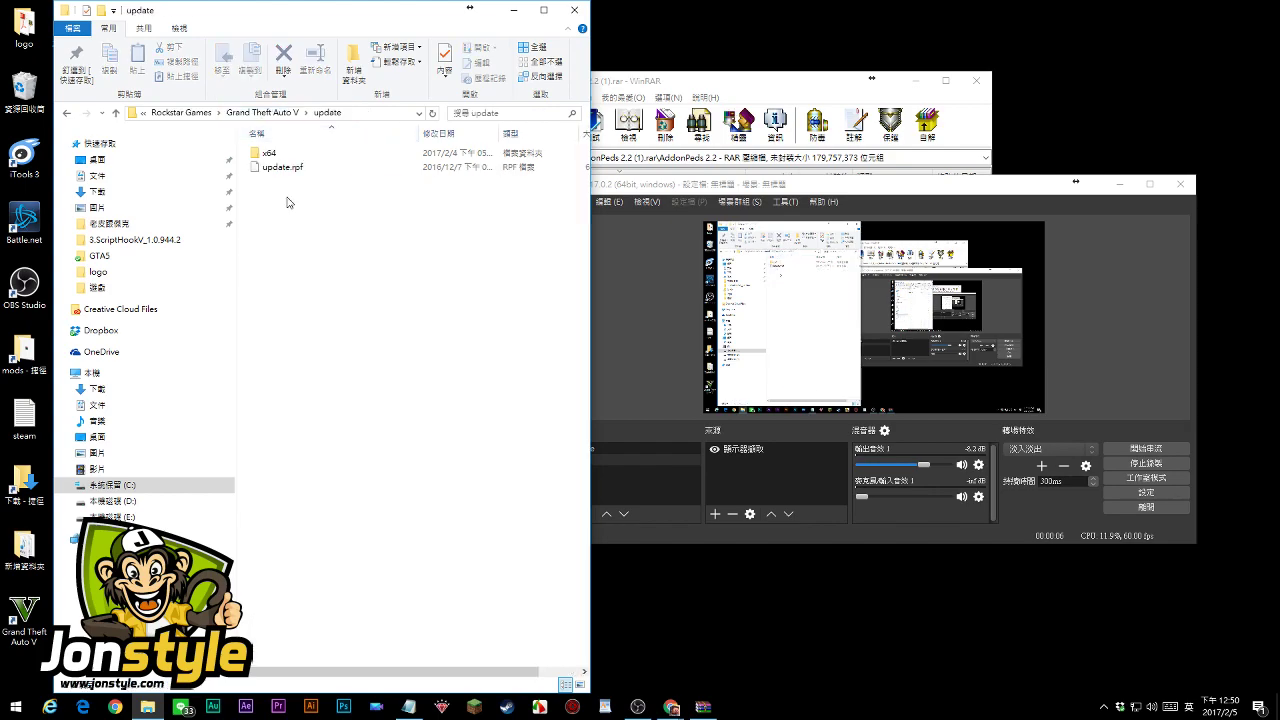
{"action": "double_click", "coordinate": [288, 156]}
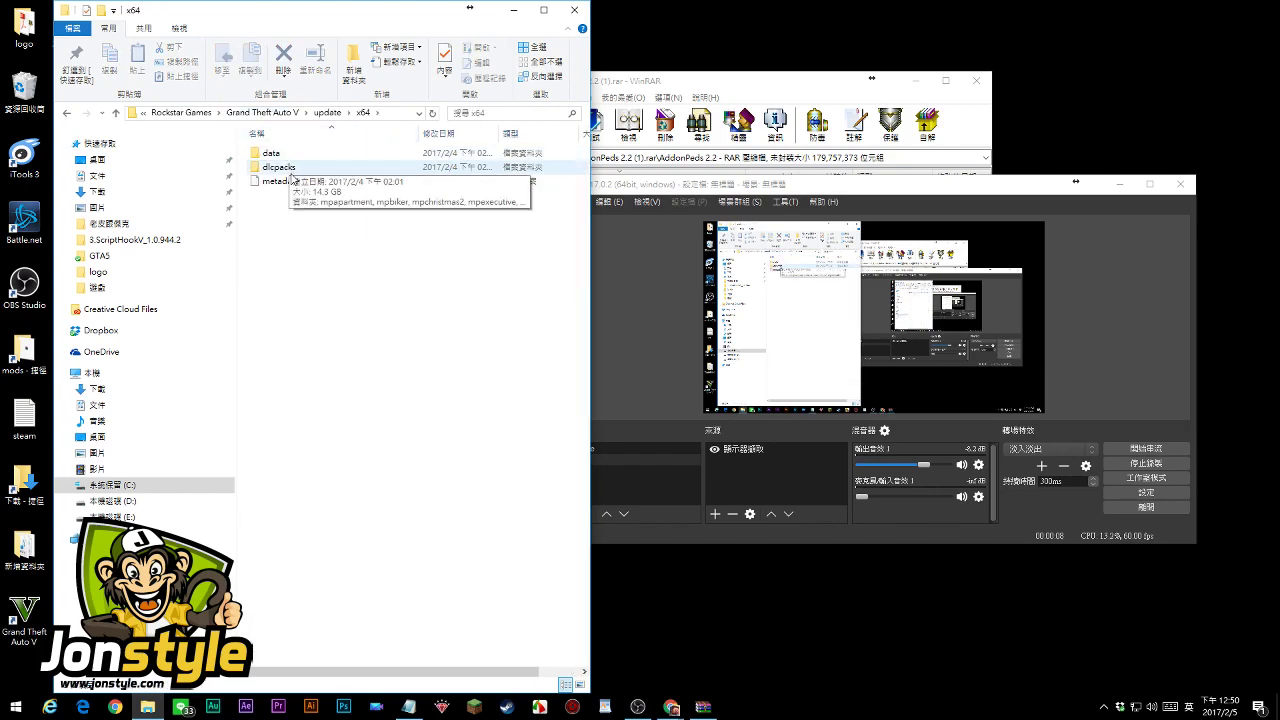
{"action": "left_click", "coordinate": [288, 167]}
{"action": "double_click", "coordinate": [298, 166]}
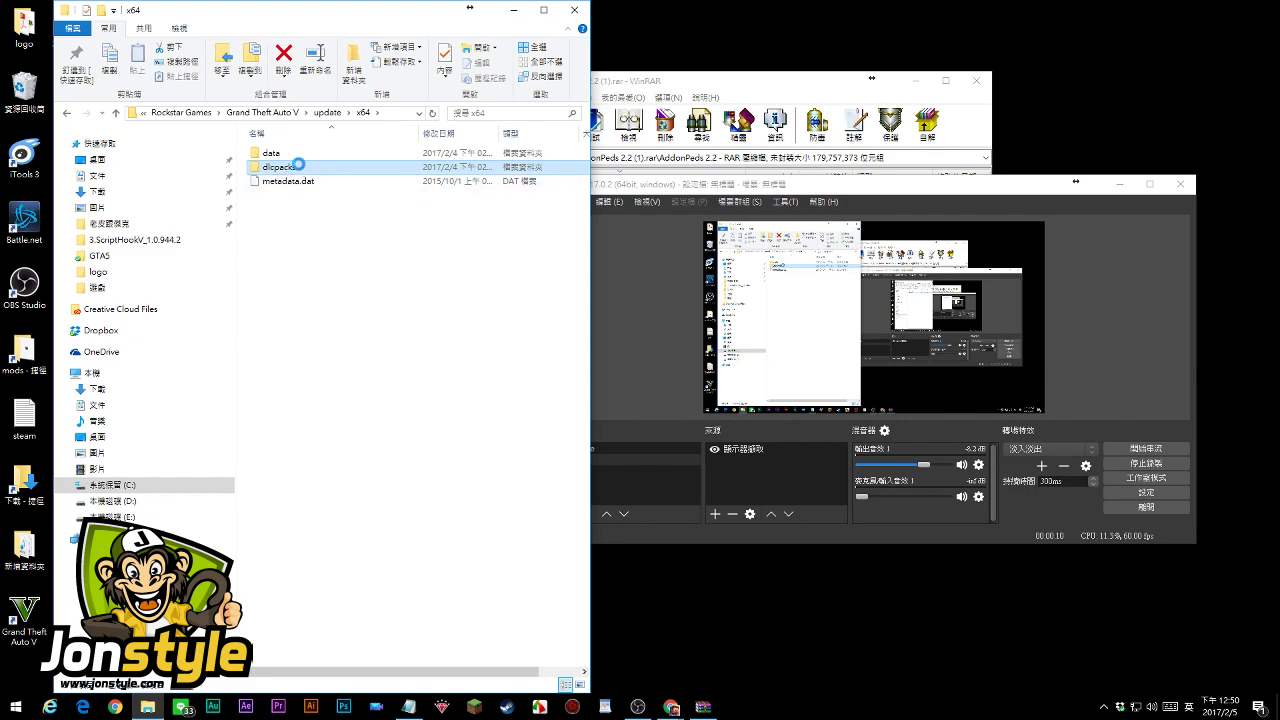
{"action": "right_click", "coordinate": [299, 168]}
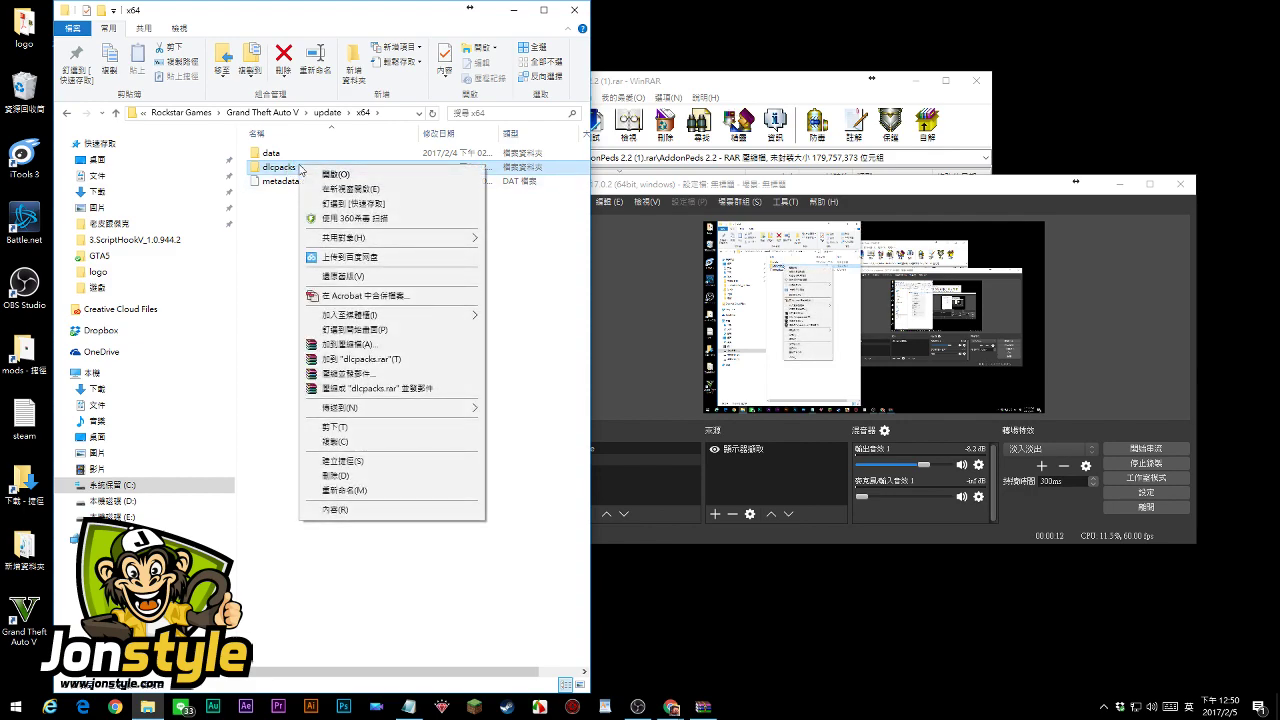
{"action": "left_click", "coordinate": [337, 442]}
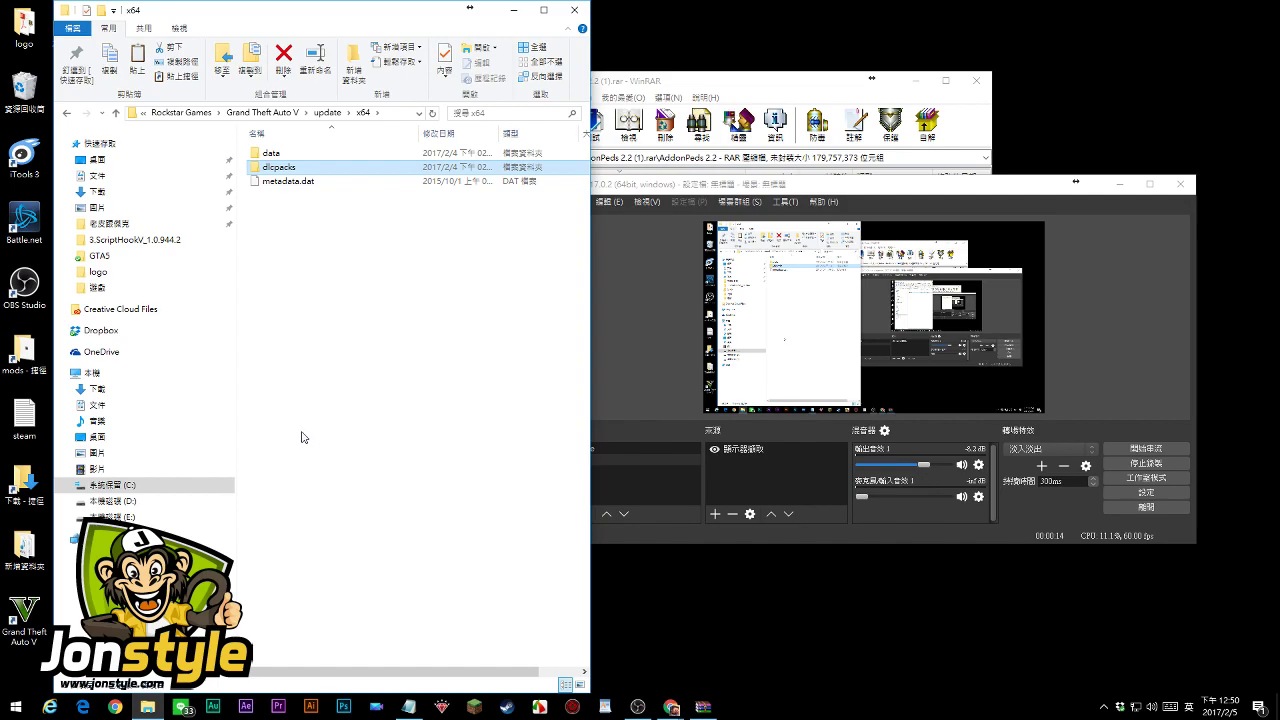
{"action": "left_click", "coordinate": [268, 112]}
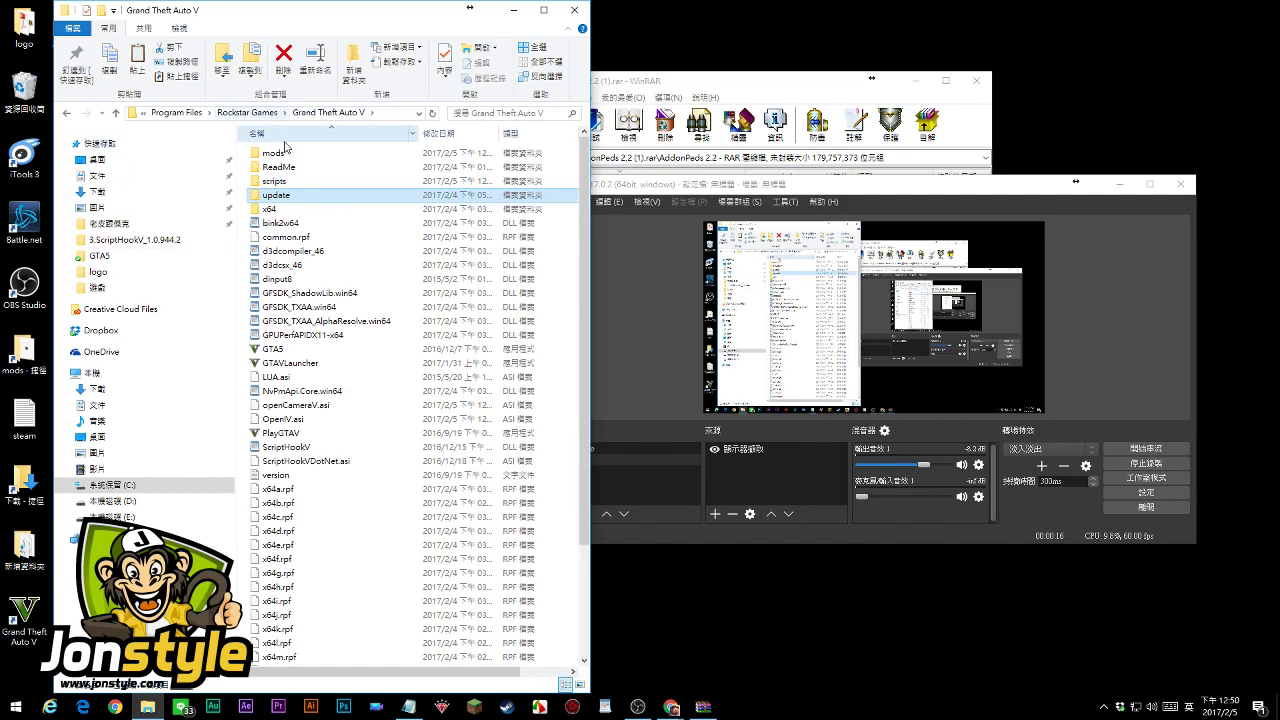
{"action": "double_click", "coordinate": [274, 153]}
{"action": "double_click", "coordinate": [280, 154]}
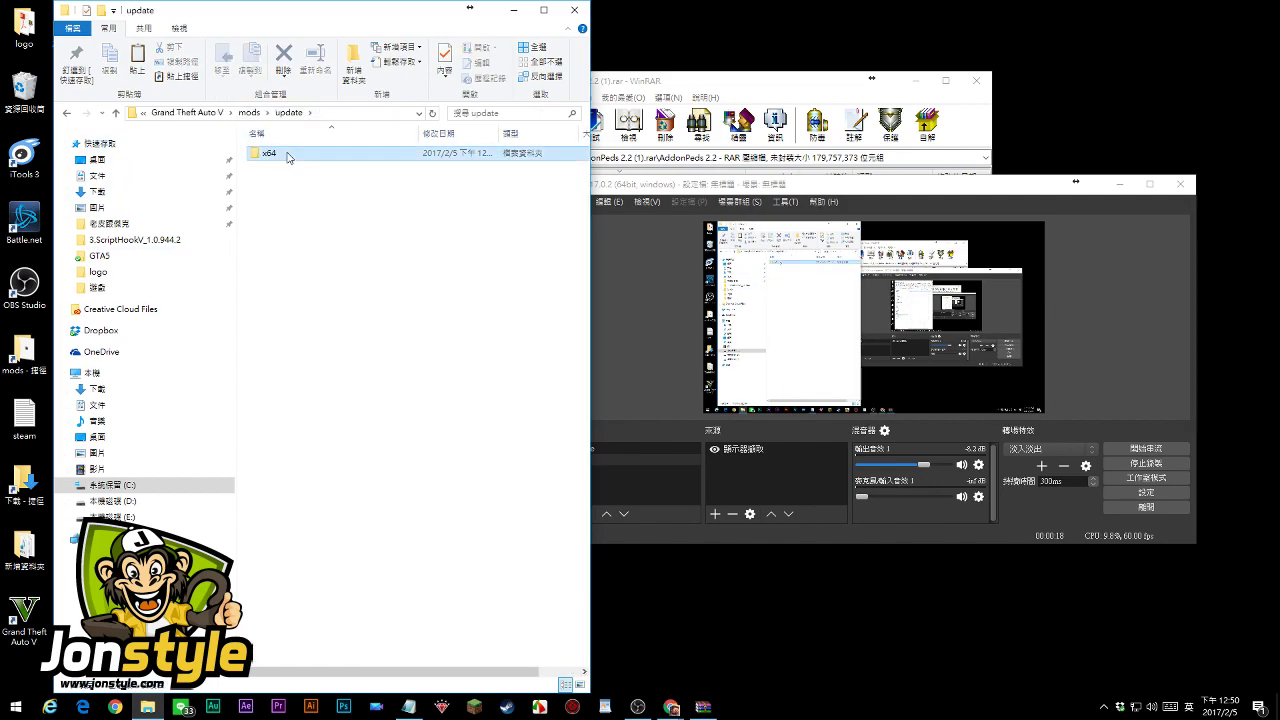
{"action": "double_click", "coordinate": [287, 155]}
{"action": "right_click", "coordinate": [304, 176]}
{"action": "left_click", "coordinate": [353, 272]}
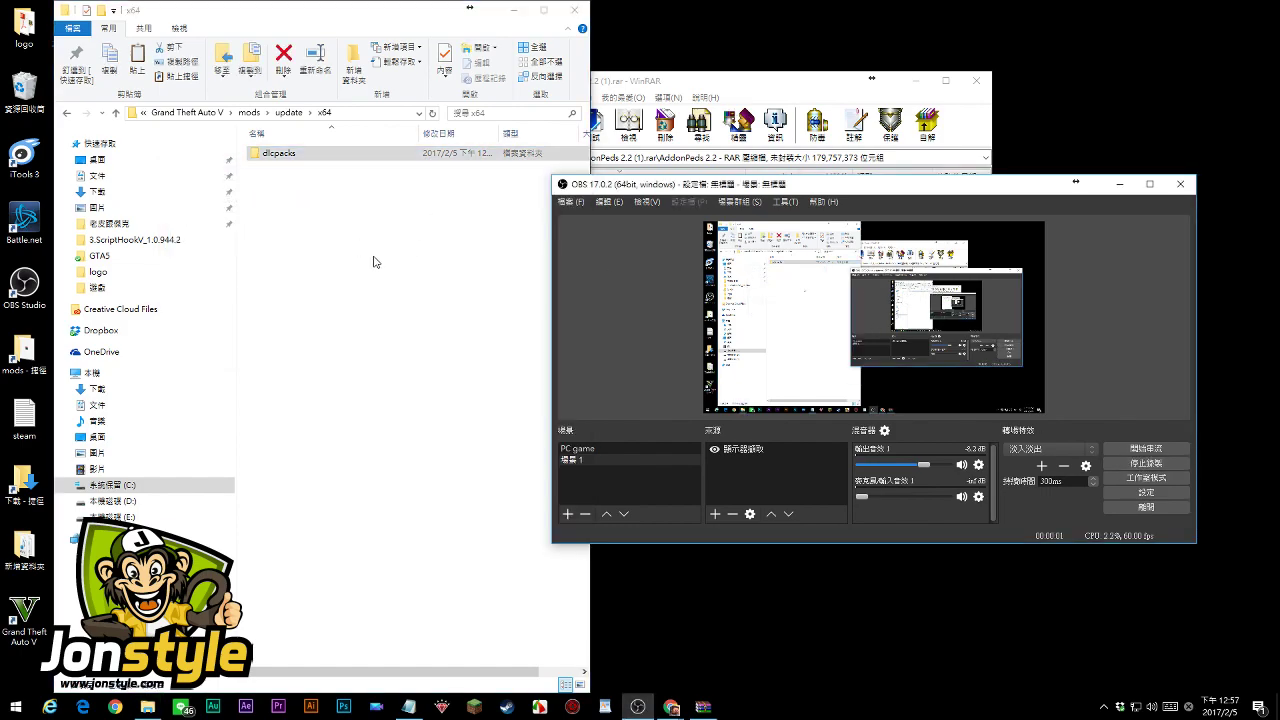
Copy update.rpf from Grand Theft Auto V's update folder into the mods\update folder
{"action": "left_click", "coordinate": [195, 113]}
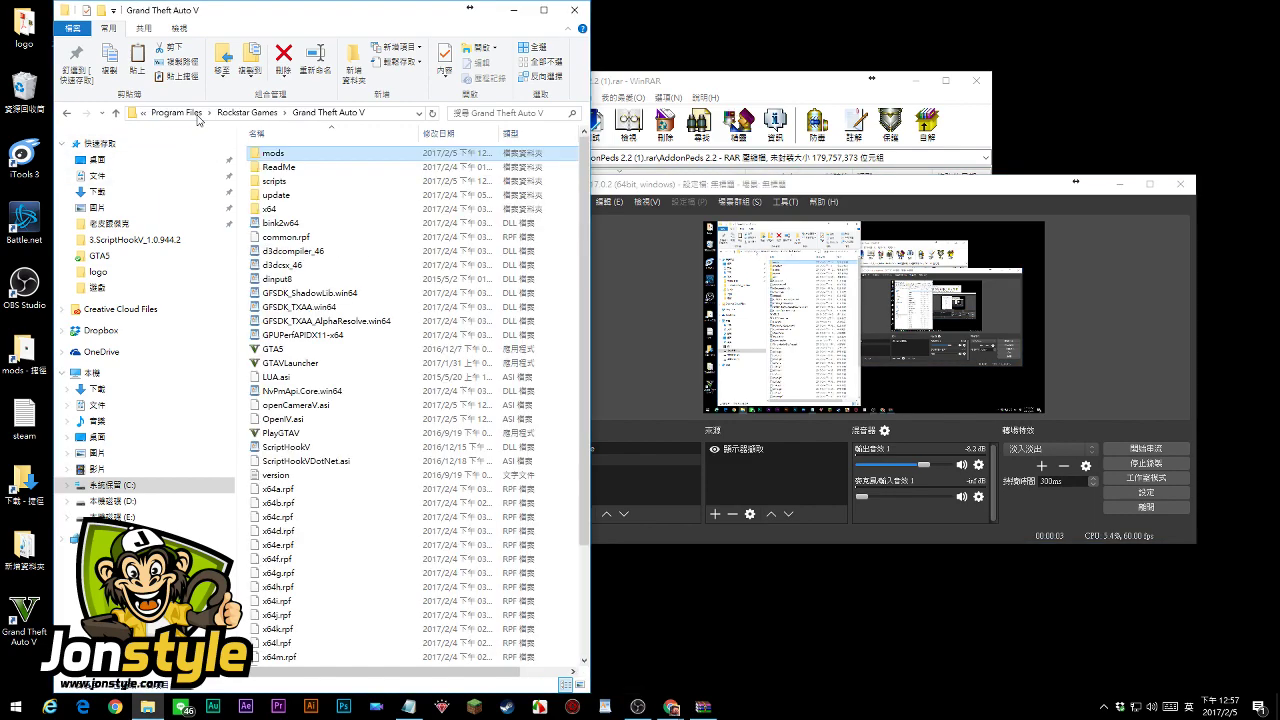
{"action": "double_click", "coordinate": [290, 195]}
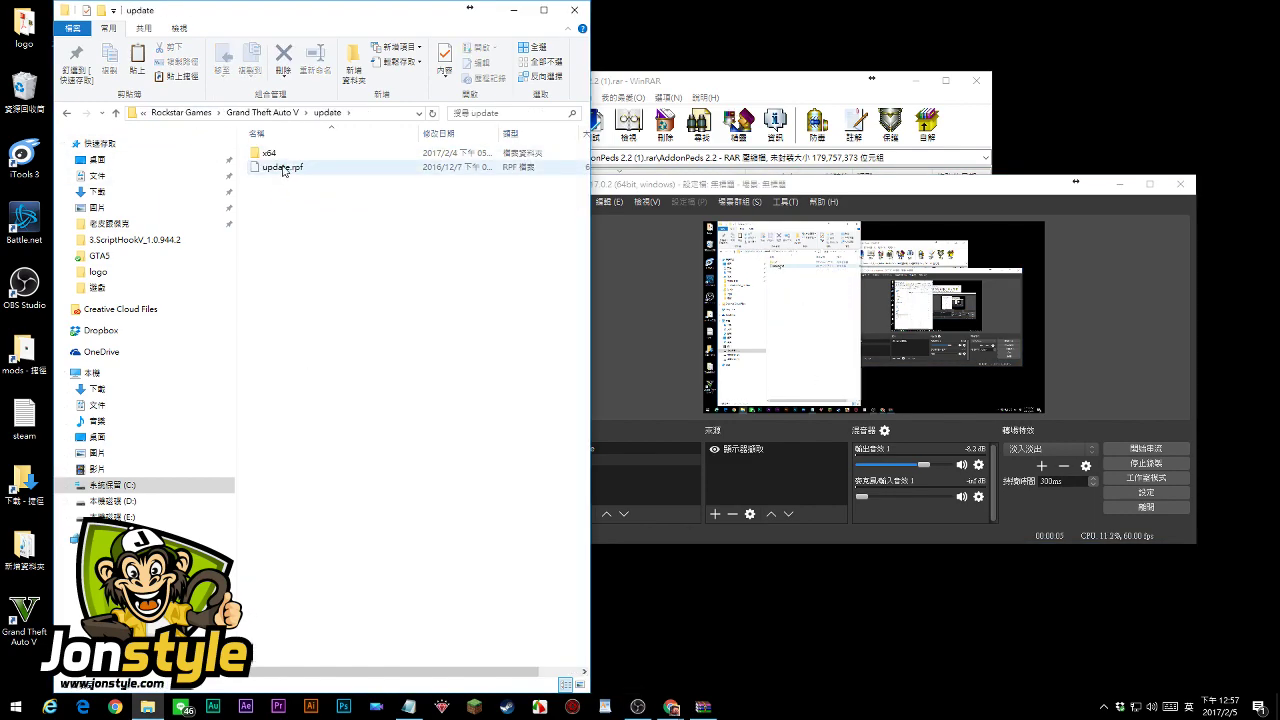
{"action": "left_click", "coordinate": [283, 169]}
{"action": "right_click", "coordinate": [283, 169]}
{"action": "left_click", "coordinate": [323, 369]}
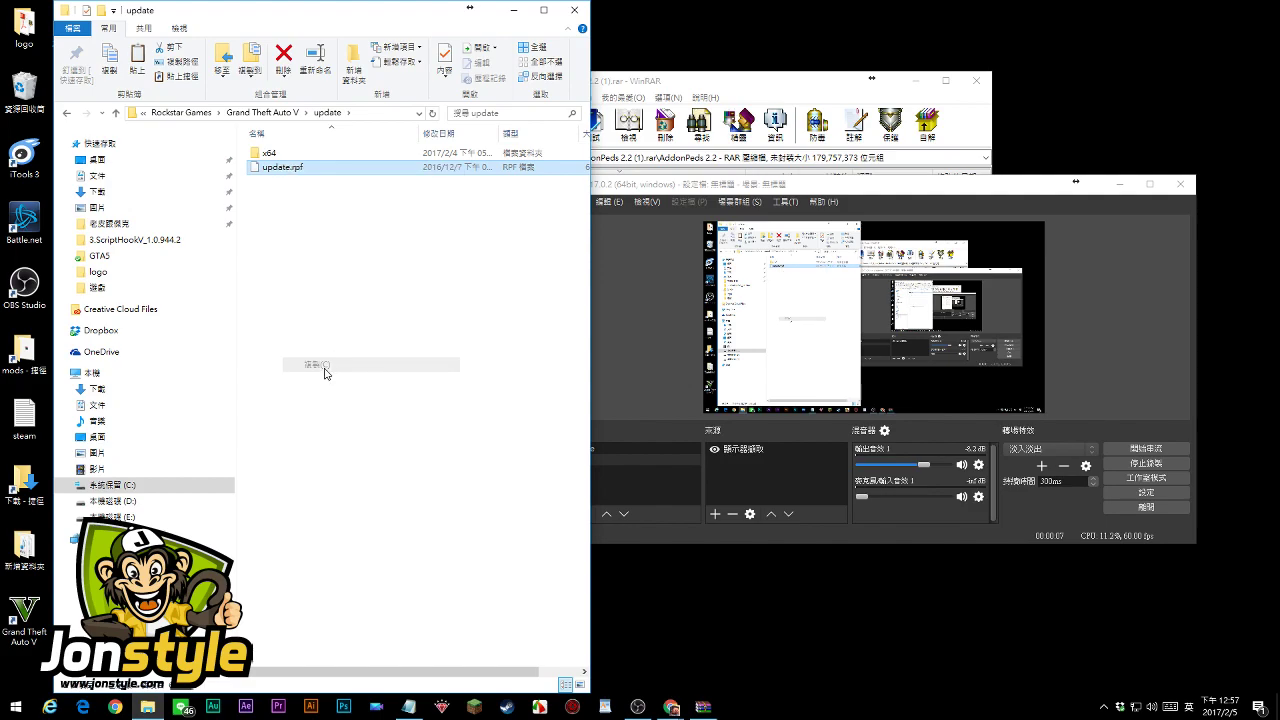
{"action": "left_click", "coordinate": [264, 113]}
{"action": "double_click", "coordinate": [277, 153]}
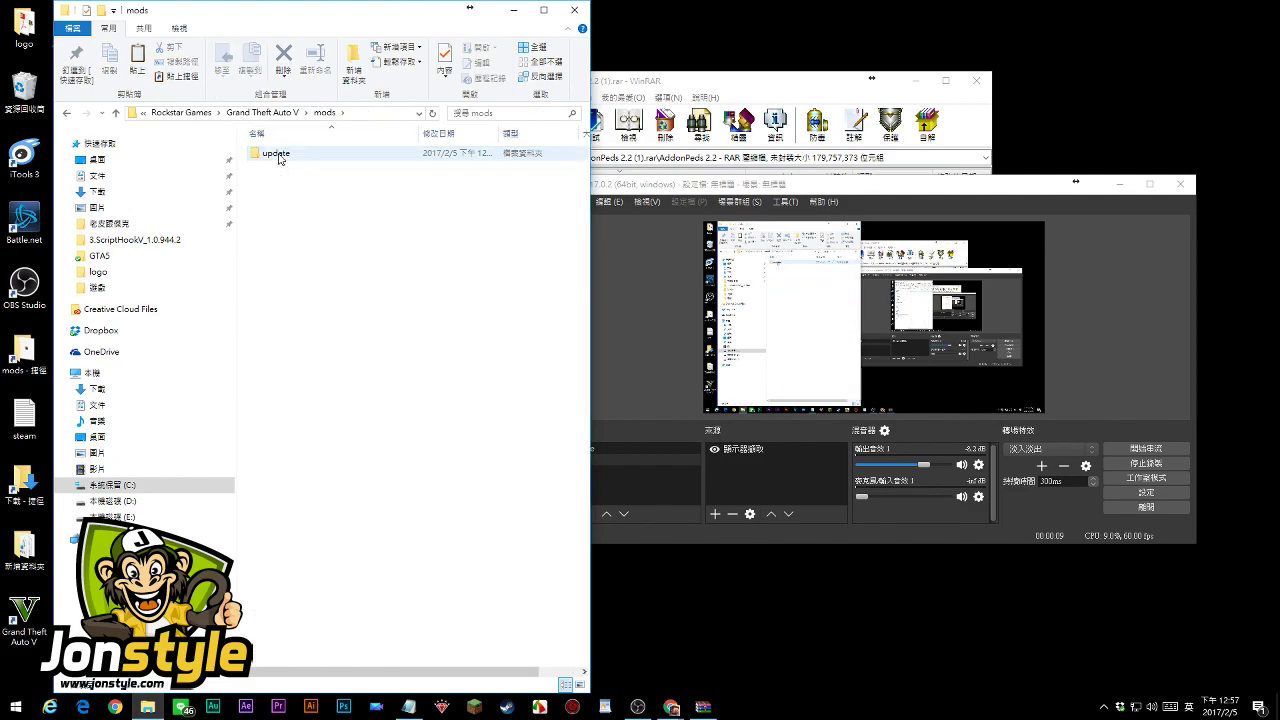
{"action": "double_click", "coordinate": [279, 158]}
{"action": "right_click", "coordinate": [280, 206]}
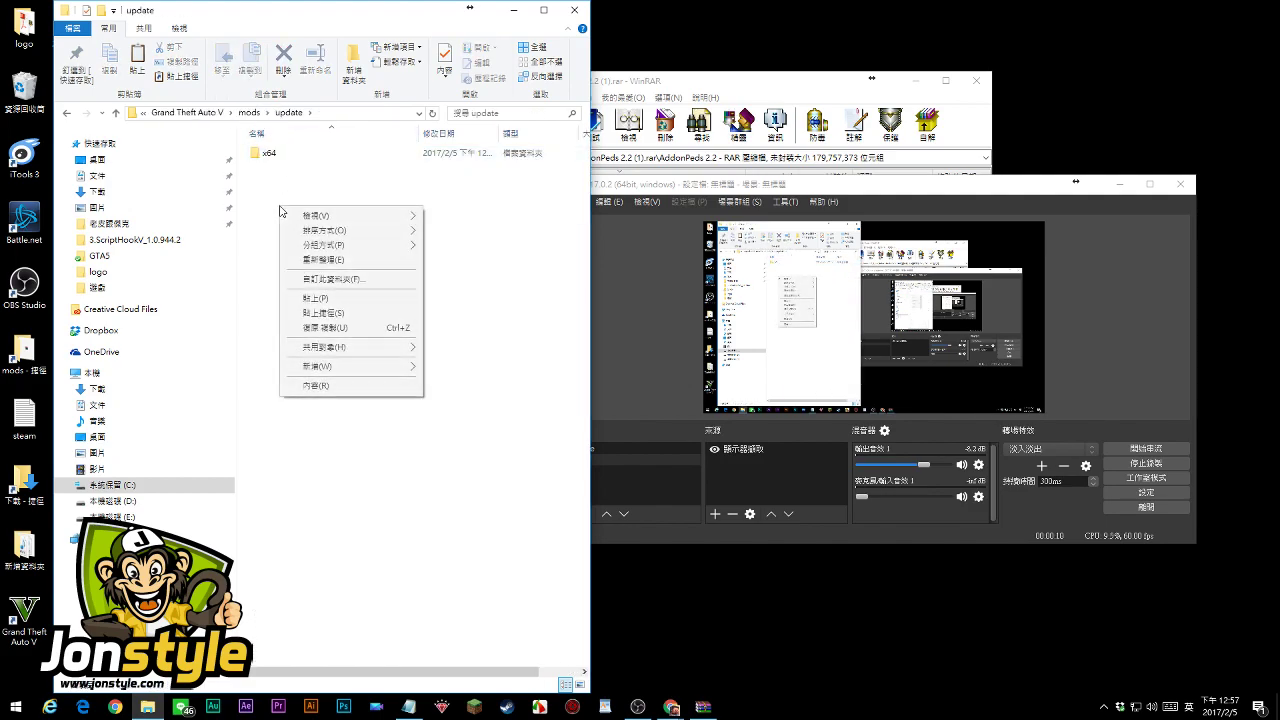
{"action": "left_click", "coordinate": [328, 300]}
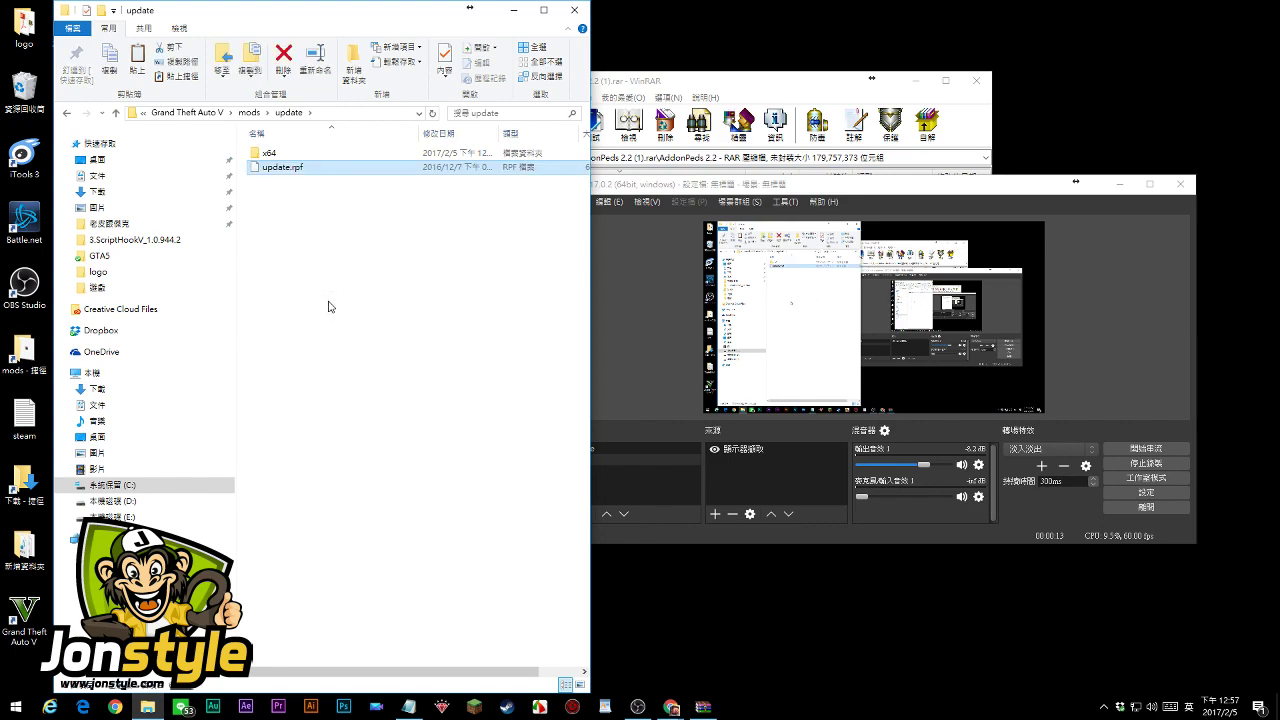
{"action": "left_click", "coordinate": [347, 311]}
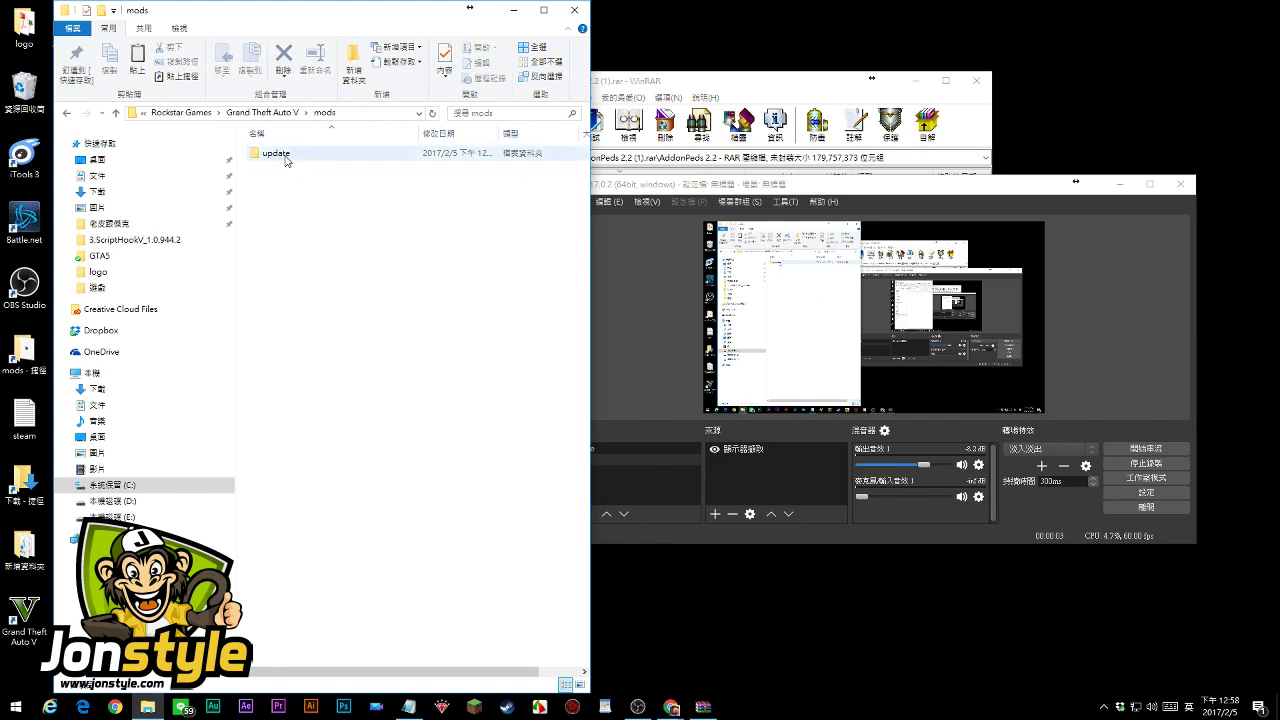
Extract the addonpeds folder from the archive's AddonPeds 2.2\dlcpacks folder into mods\update\x64\dlcpacks
{"action": "double_click", "coordinate": [288, 158]}
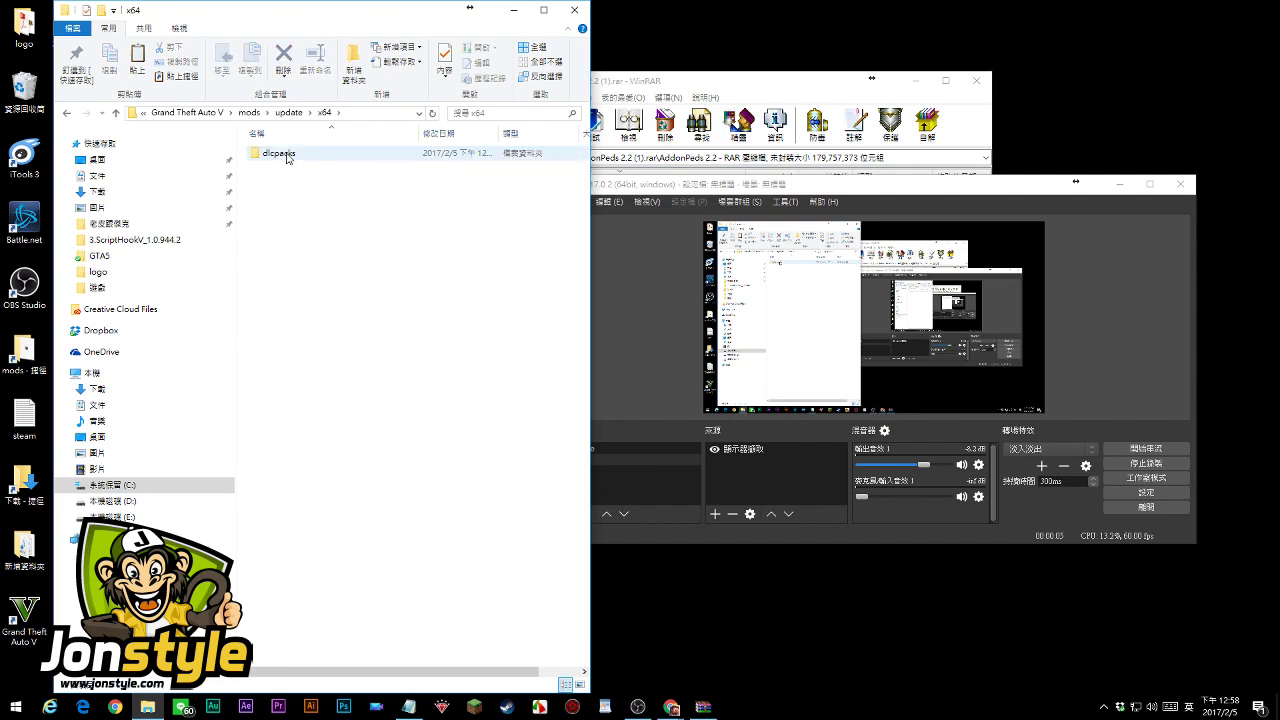
{"action": "double_click", "coordinate": [288, 158]}
{"action": "left_click", "coordinate": [755, 90]}
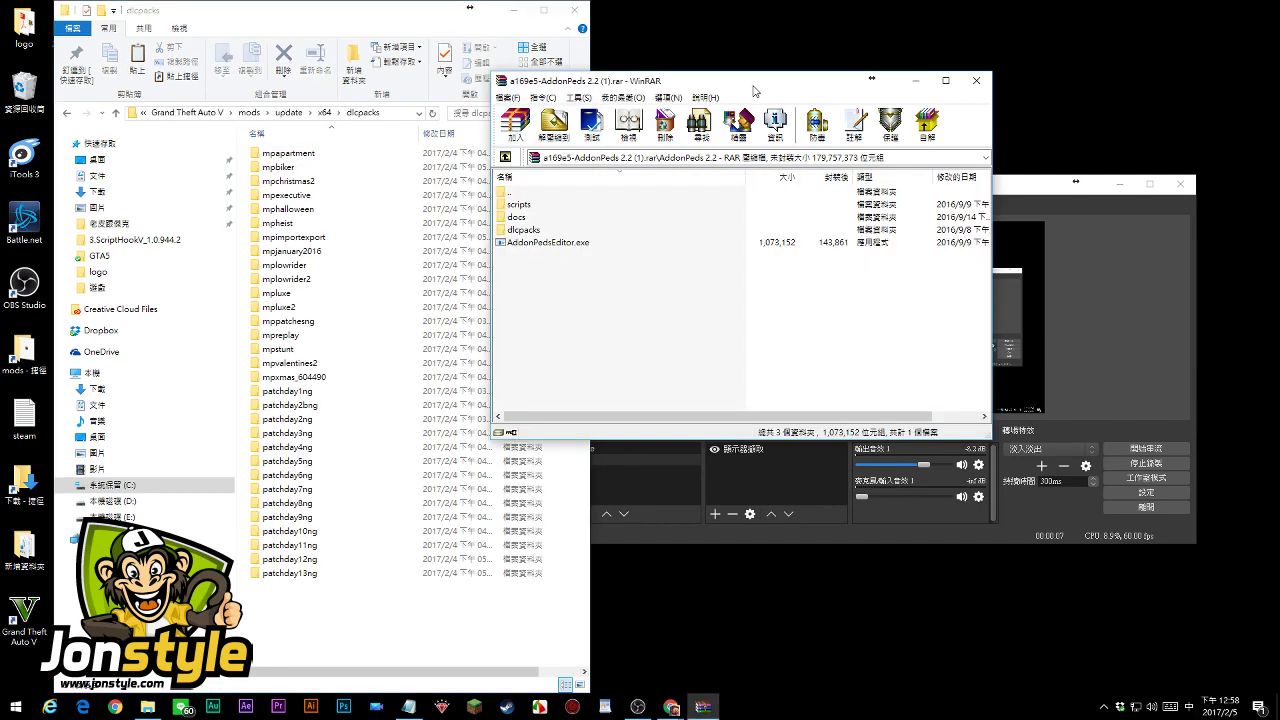
{"action": "double_click", "coordinate": [523, 229]}
{"action": "left_click_drag", "start_coordinate": [545, 204], "coordinate": [538, 338]}
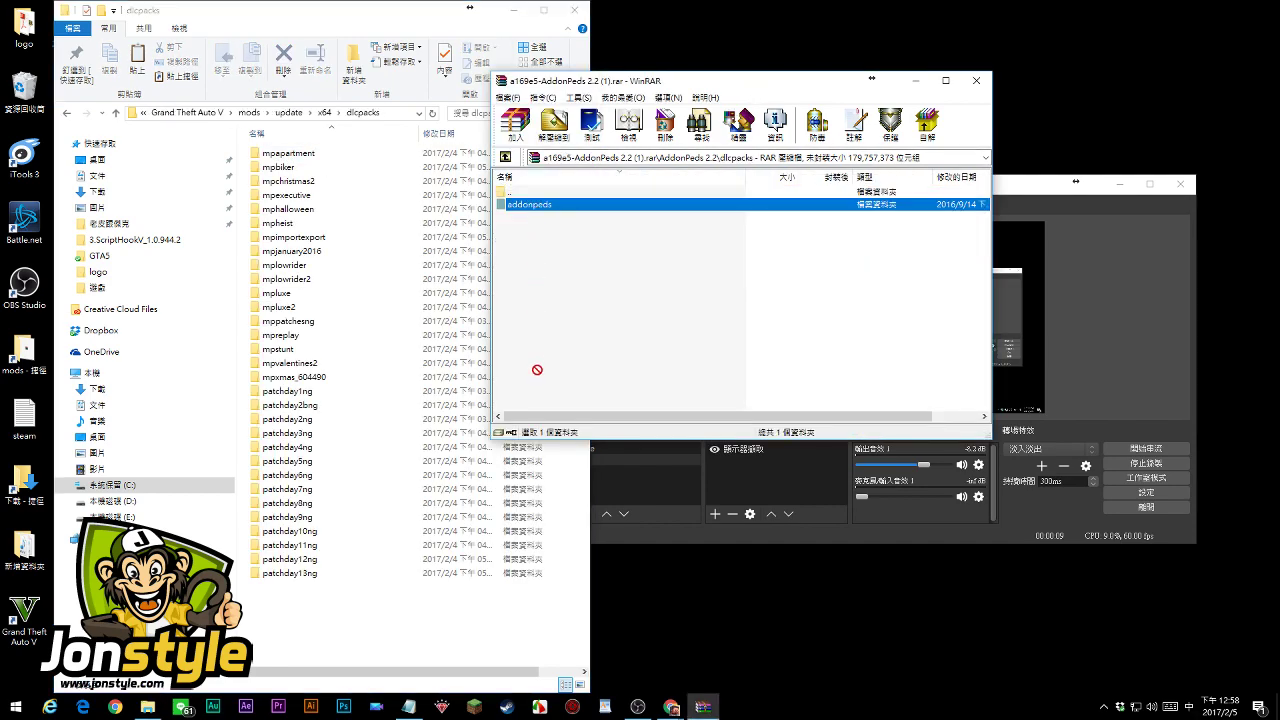
{"action": "left_click_drag", "start_coordinate": [451, 643], "coordinate": [453, 641]}
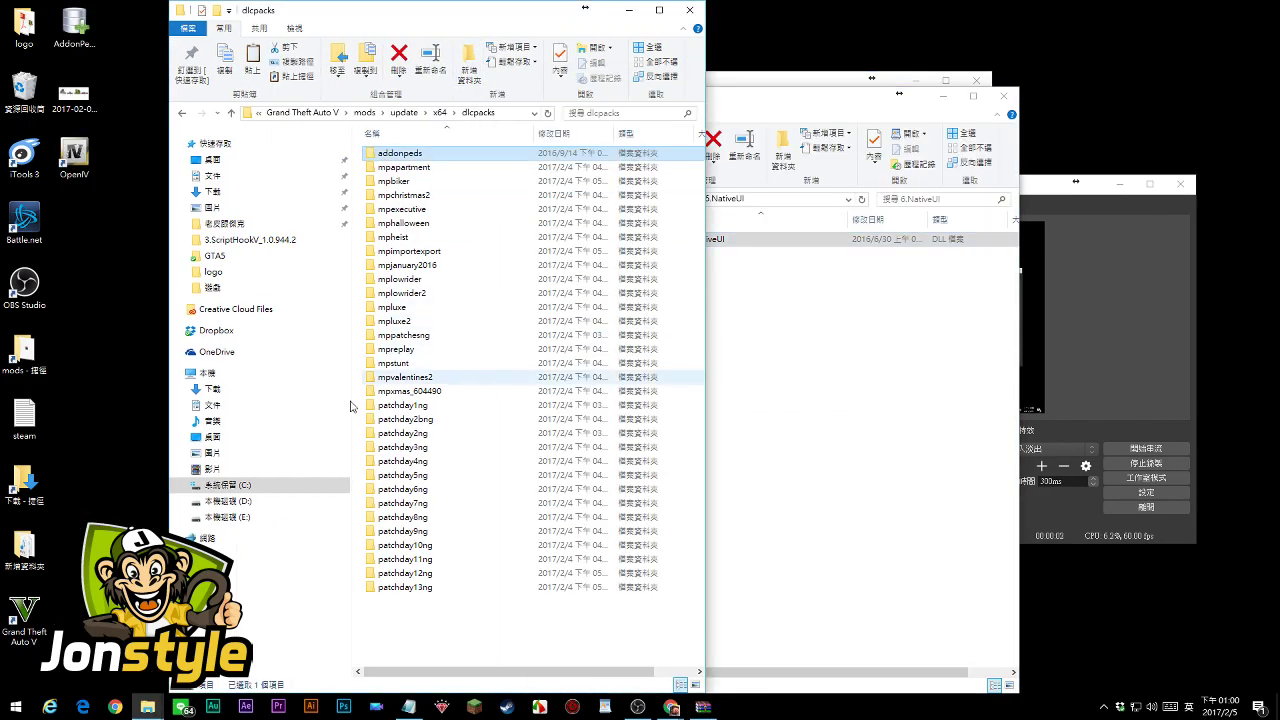
Copy the NativeUI DLL from the 6.NativeUI folder into Grand Theft Auto V's scripts folder
{"action": "left_click", "coordinate": [312, 113]}
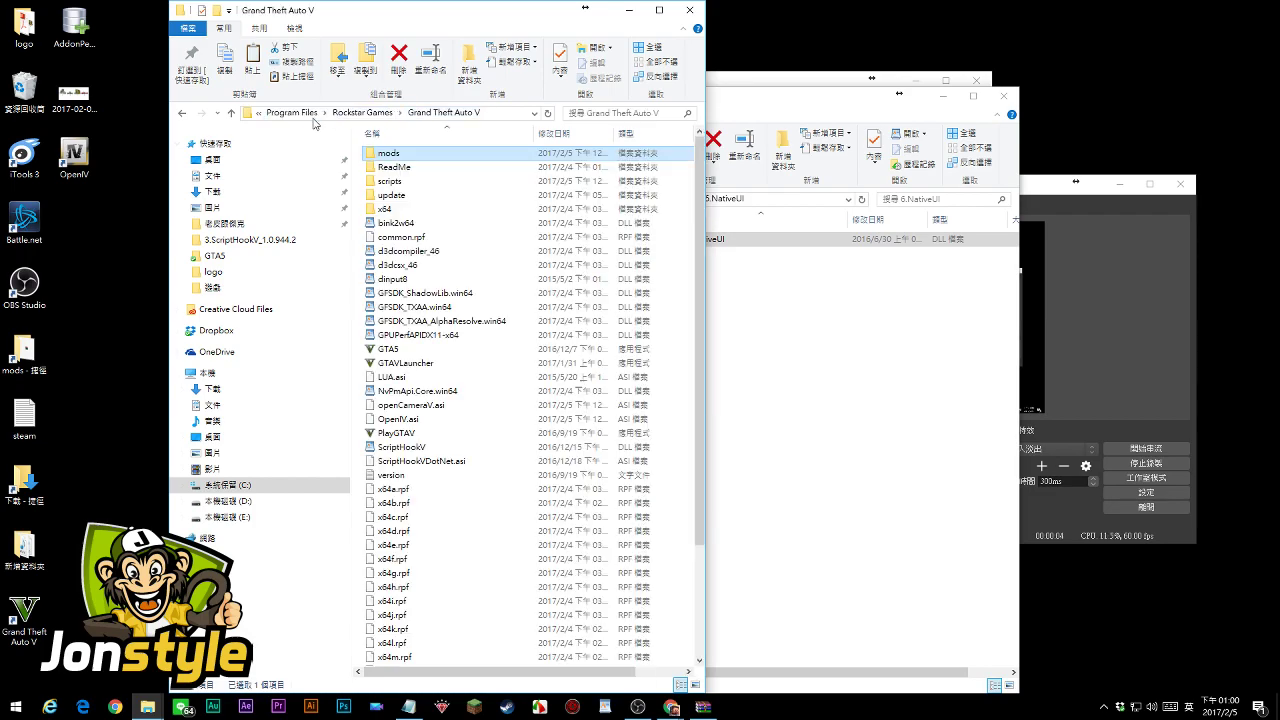
{"action": "left_click", "coordinate": [403, 186]}
{"action": "double_click", "coordinate": [403, 186]}
{"action": "left_click", "coordinate": [772, 111]}
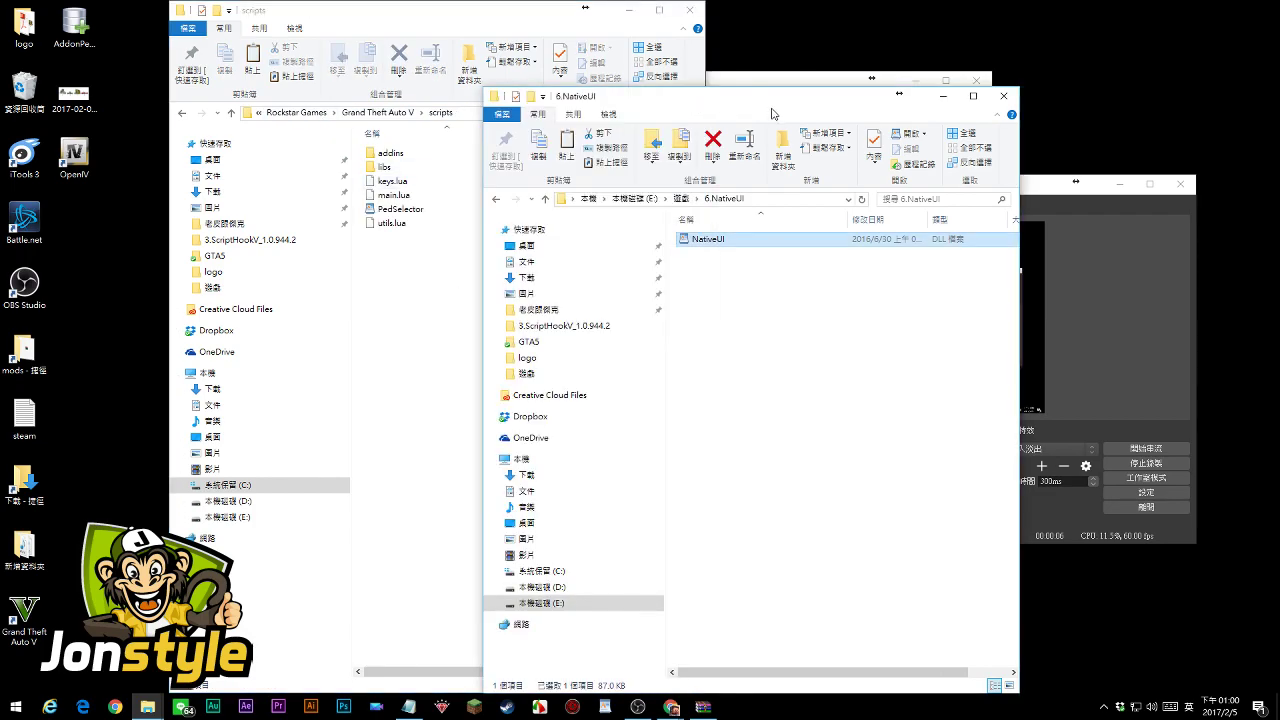
{"action": "left_click_drag", "start_coordinate": [712, 242], "coordinate": [432, 310]}
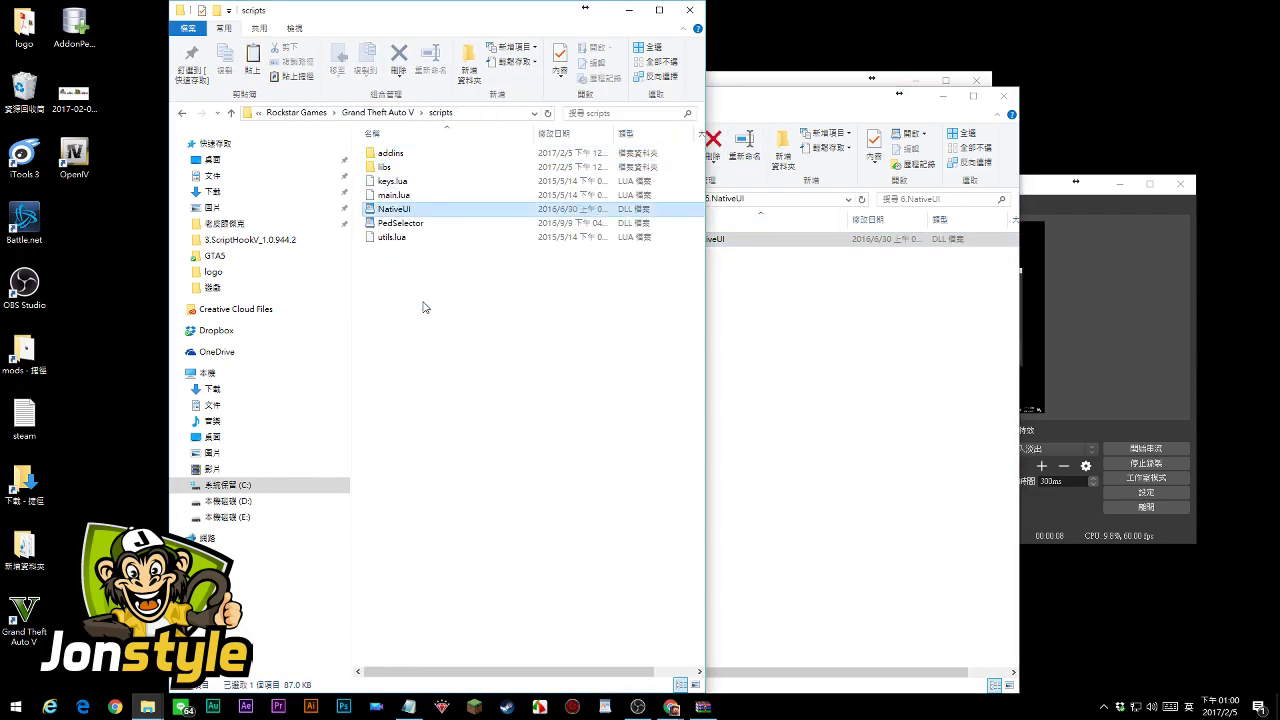
{"action": "left_click", "coordinate": [752, 343]}
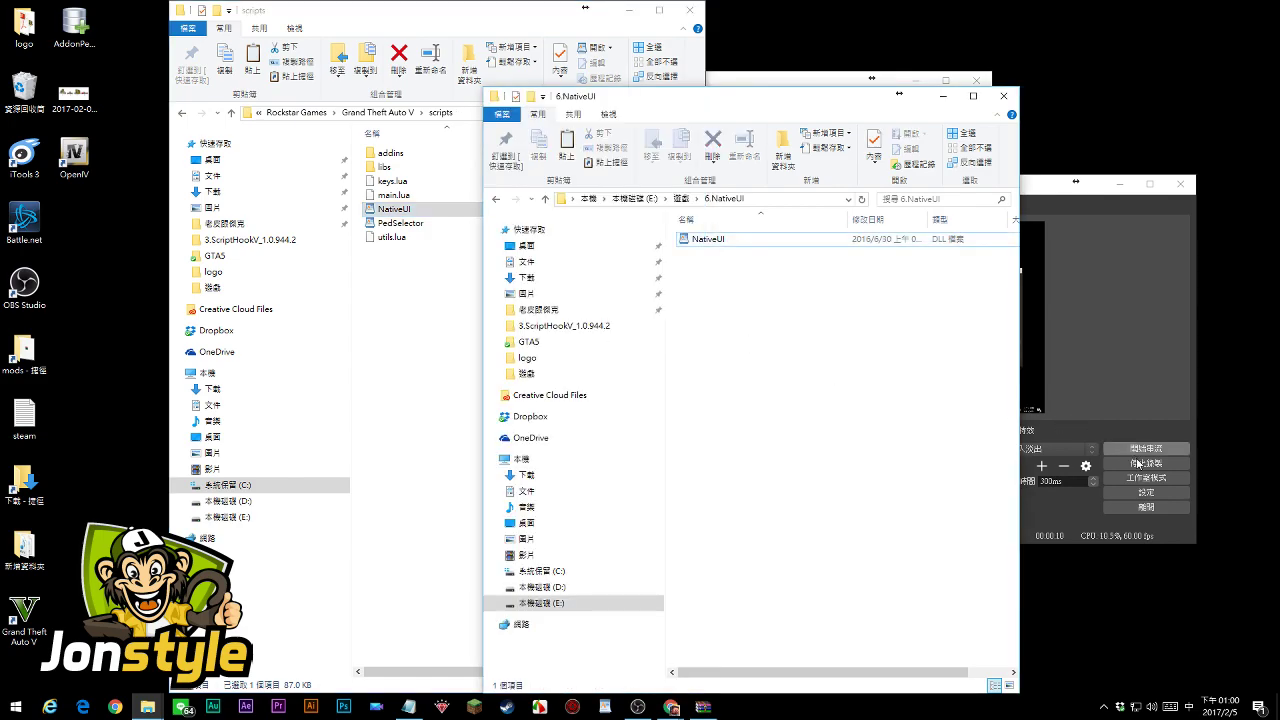
{"action": "left_click", "coordinate": [1146, 463]}
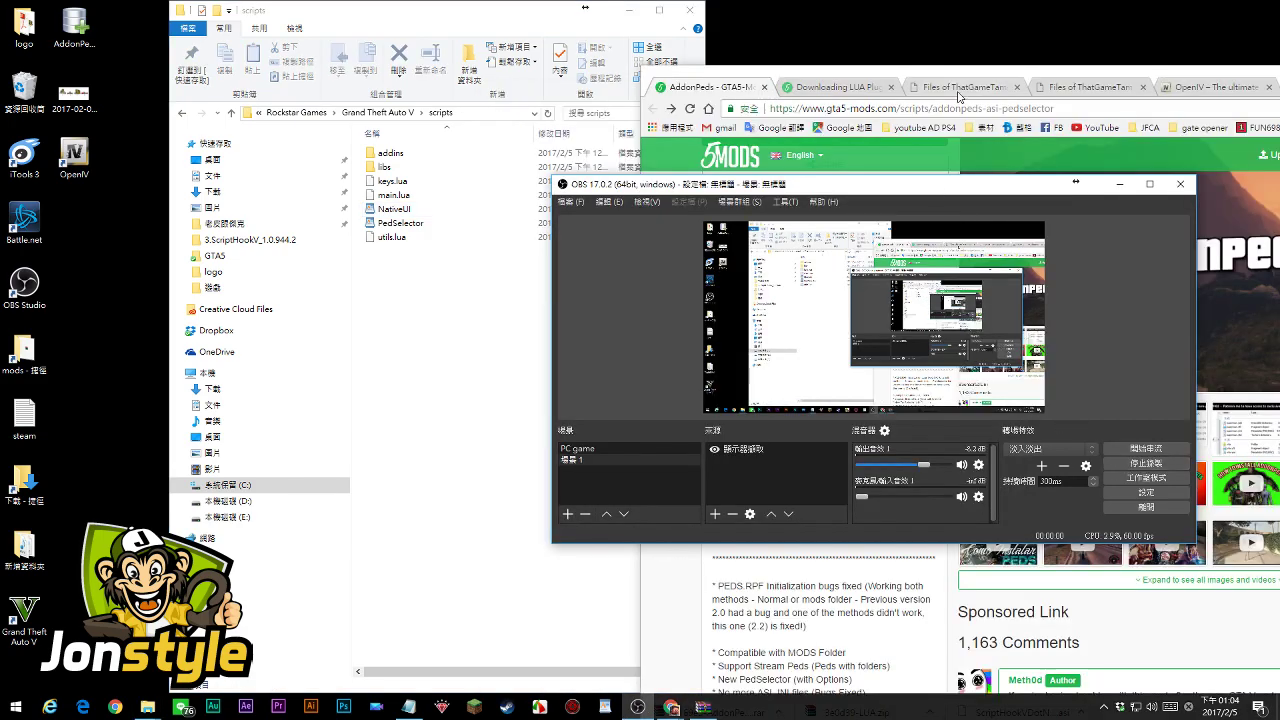
Copy the line <Item>dlcpacks:\addonpeds\</Item> from the AddonPeds description on the gta5-mods page
{"action": "left_click", "coordinate": [958, 96]}
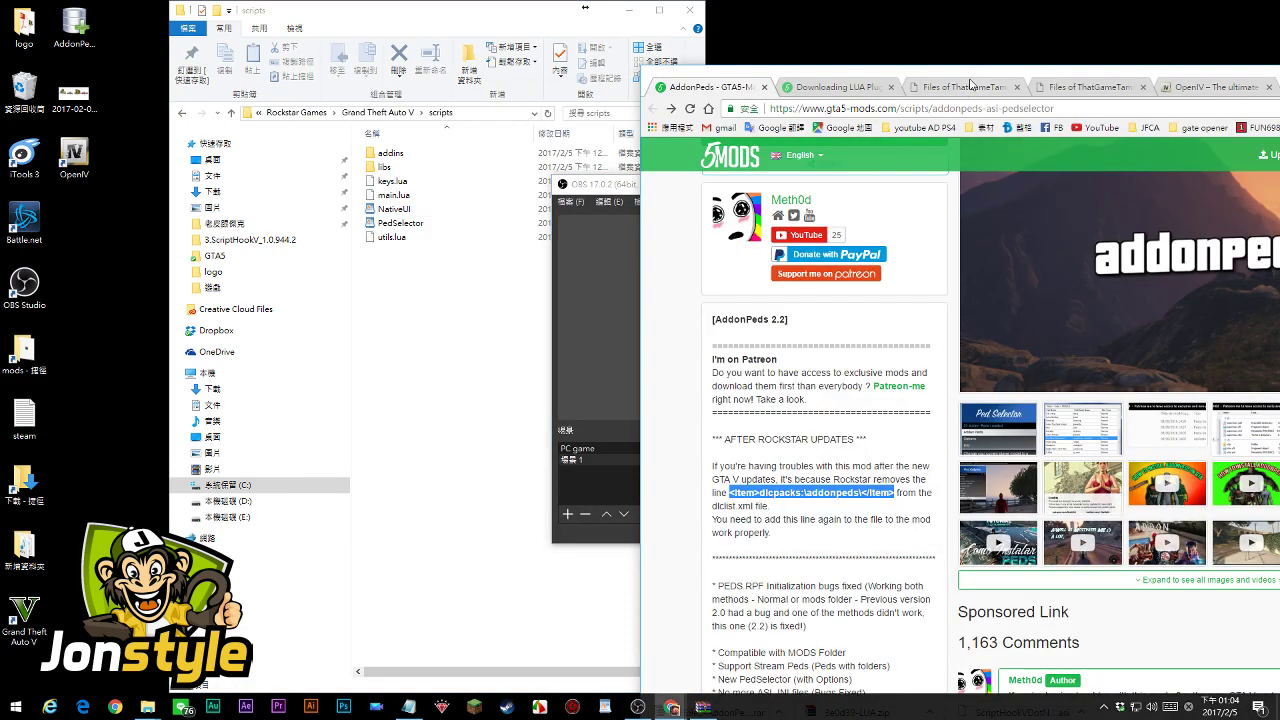
{"action": "left_click", "coordinate": [786, 490]}
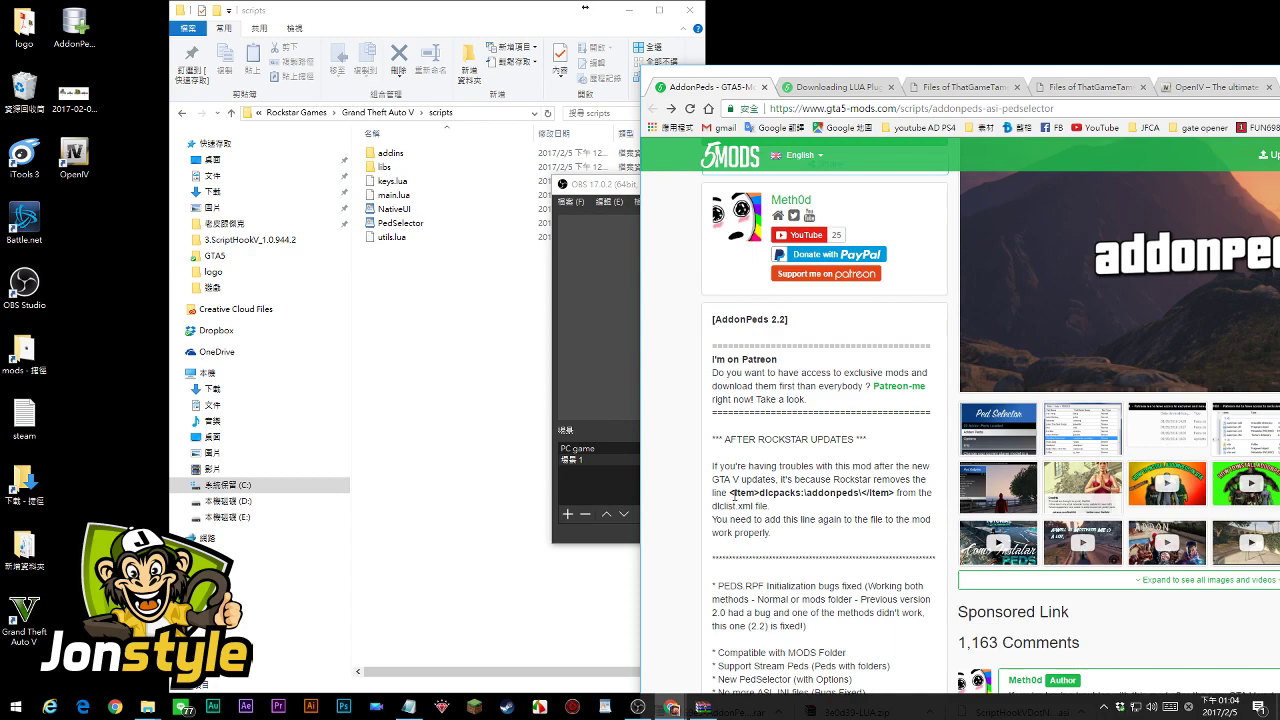
{"action": "left_click_drag", "start_coordinate": [728, 492], "coordinate": [885, 495]}
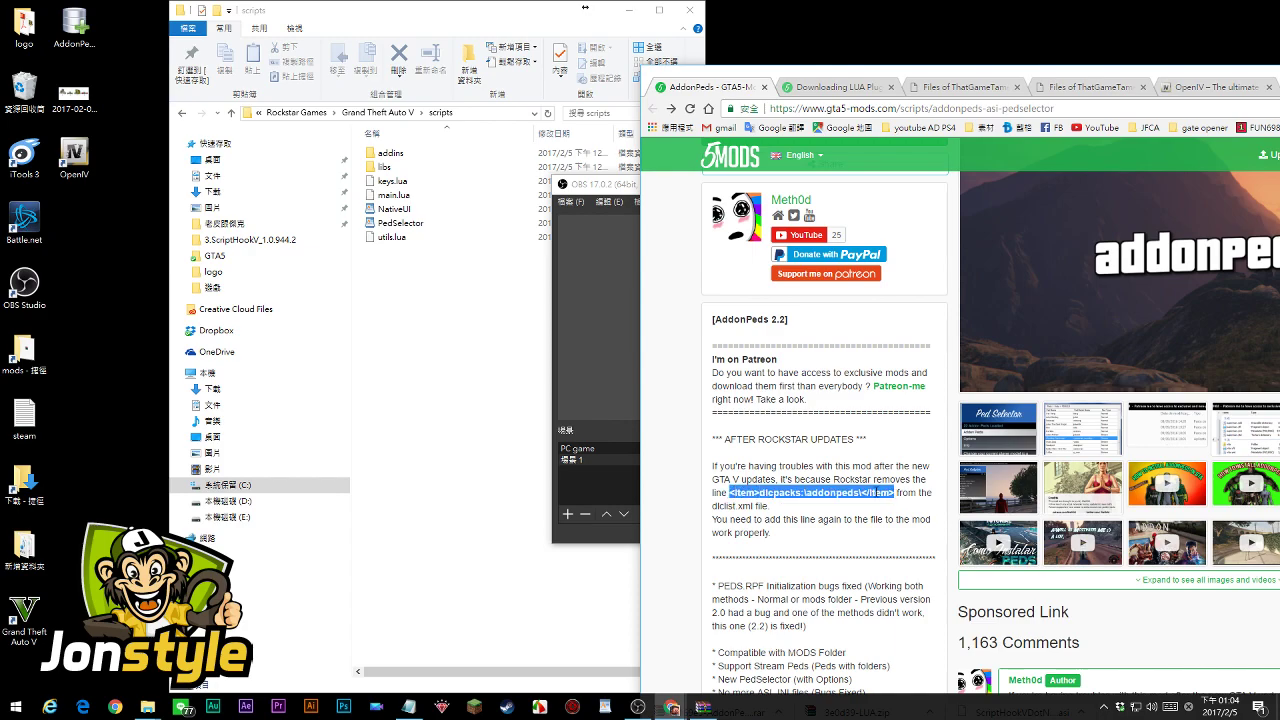
{"action": "key", "text": "ctrl+c"}
Launch OpenIV and load the Windows version of Grand Theft Auto V
{"action": "left_click", "coordinate": [468, 346]}
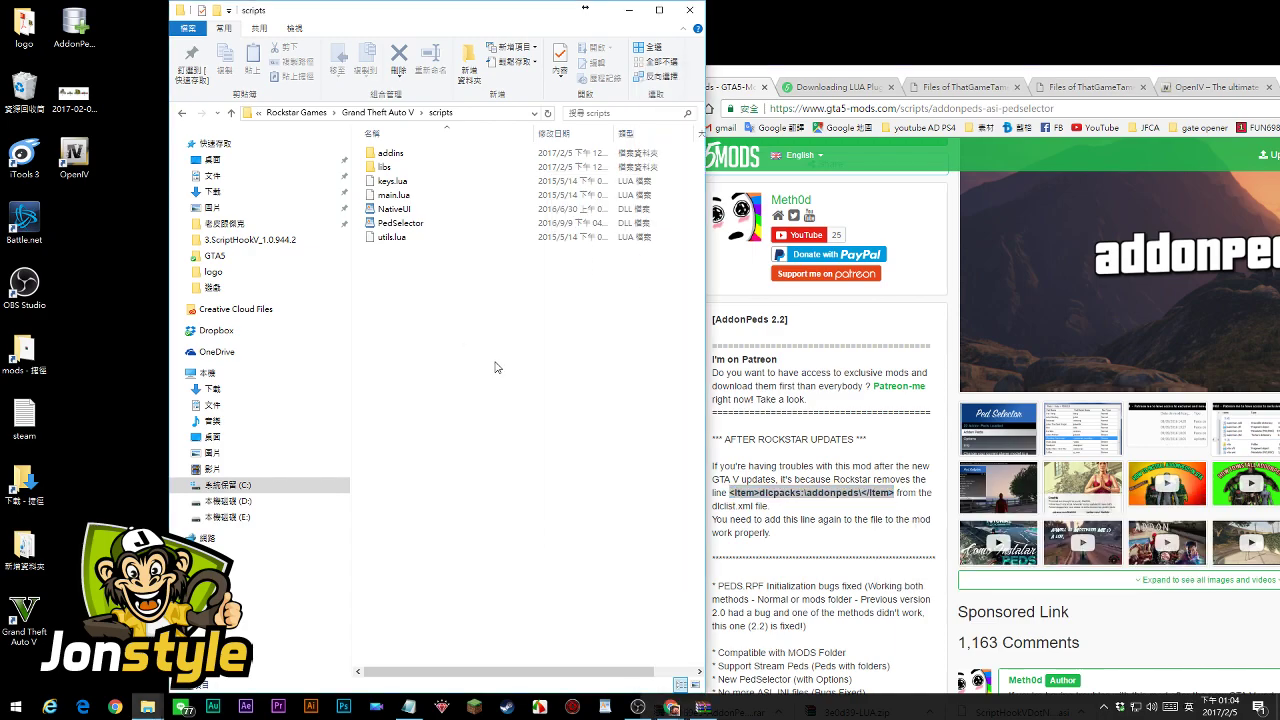
{"action": "left_click", "coordinate": [73, 155]}
{"action": "double_click", "coordinate": [73, 155]}
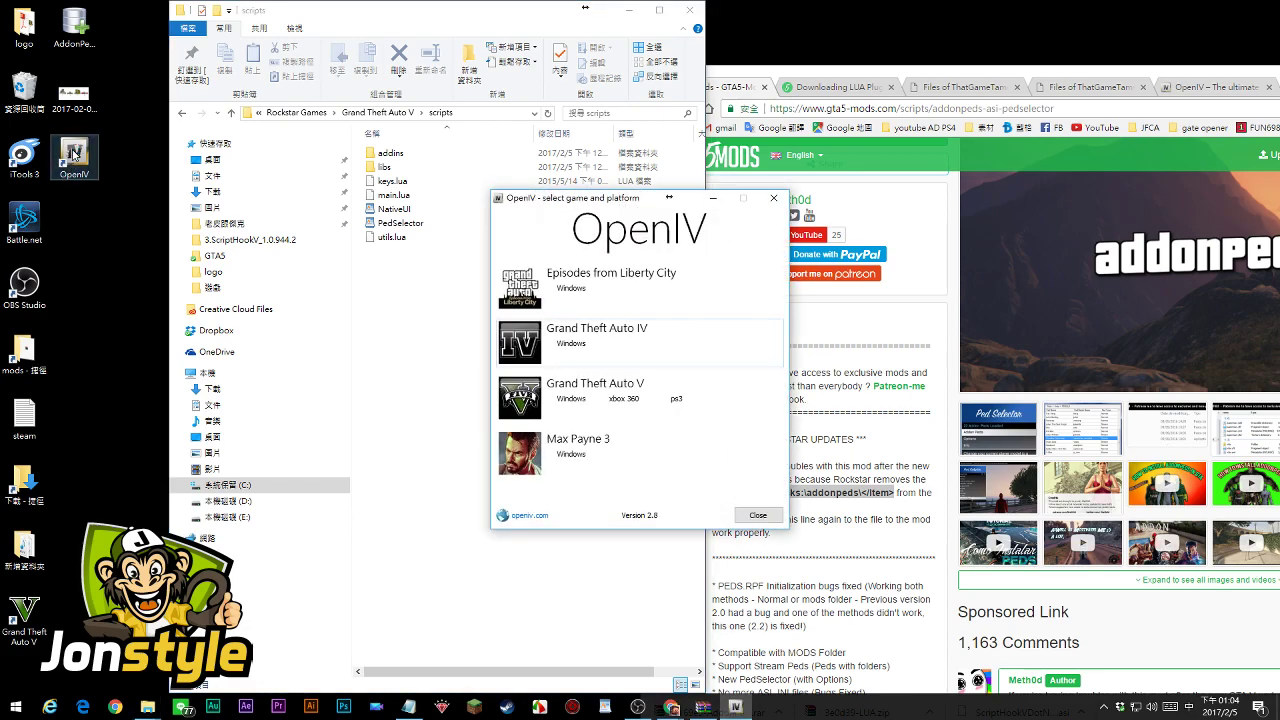
{"action": "left_click", "coordinate": [566, 404]}
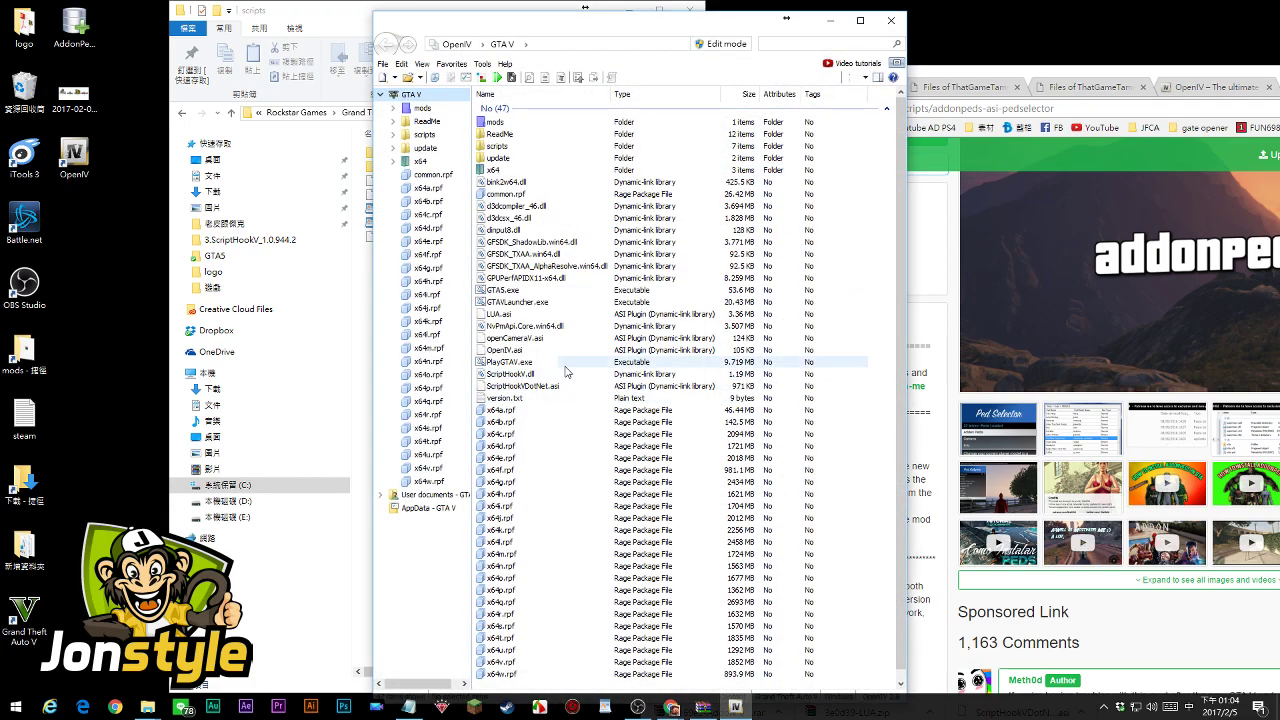
Open the common\data folder inside mods\update\update.rpf, dismissing the Edit mode notice
{"action": "double_click", "coordinate": [504, 124]}
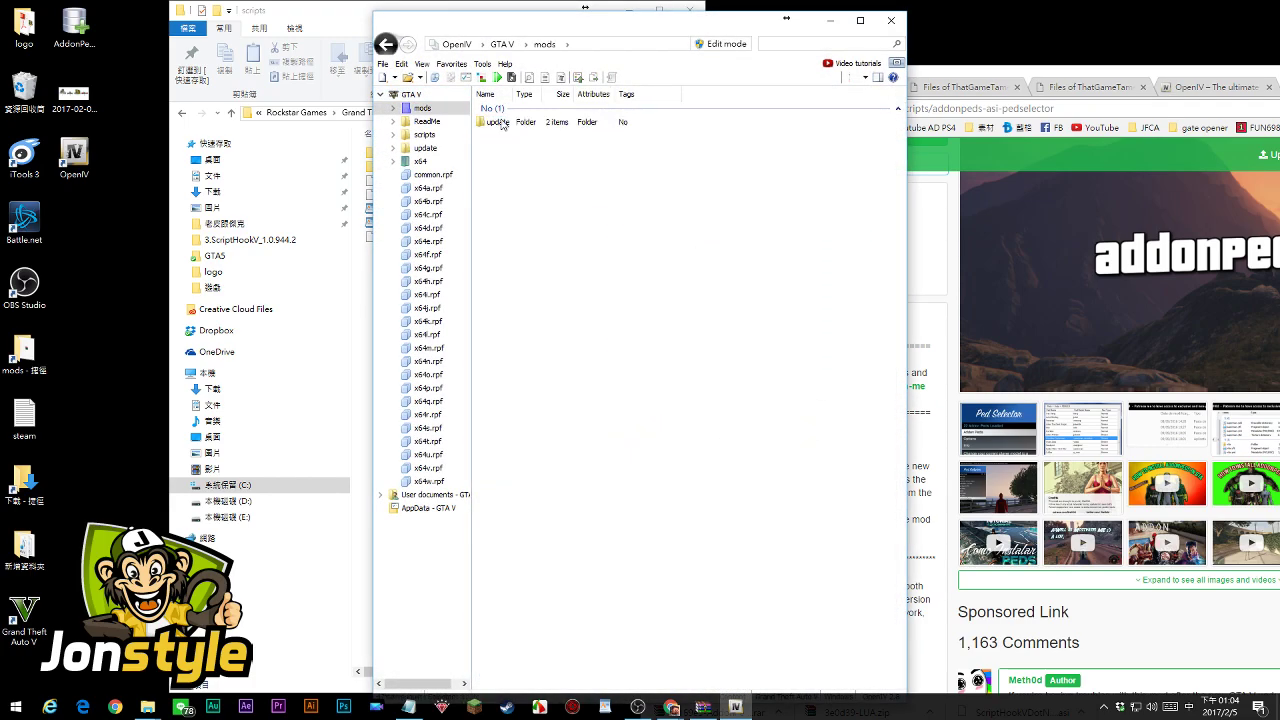
{"action": "double_click", "coordinate": [512, 124]}
{"action": "double_click", "coordinate": [506, 135]}
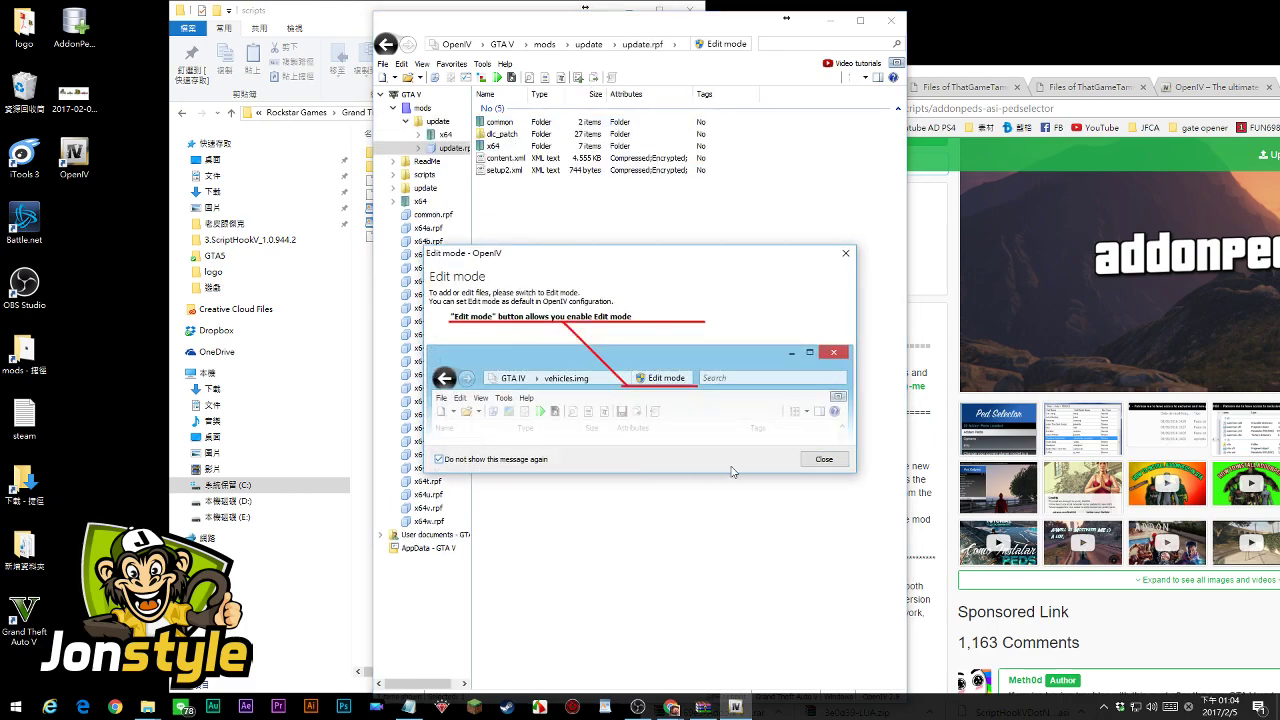
{"action": "left_click", "coordinate": [818, 460]}
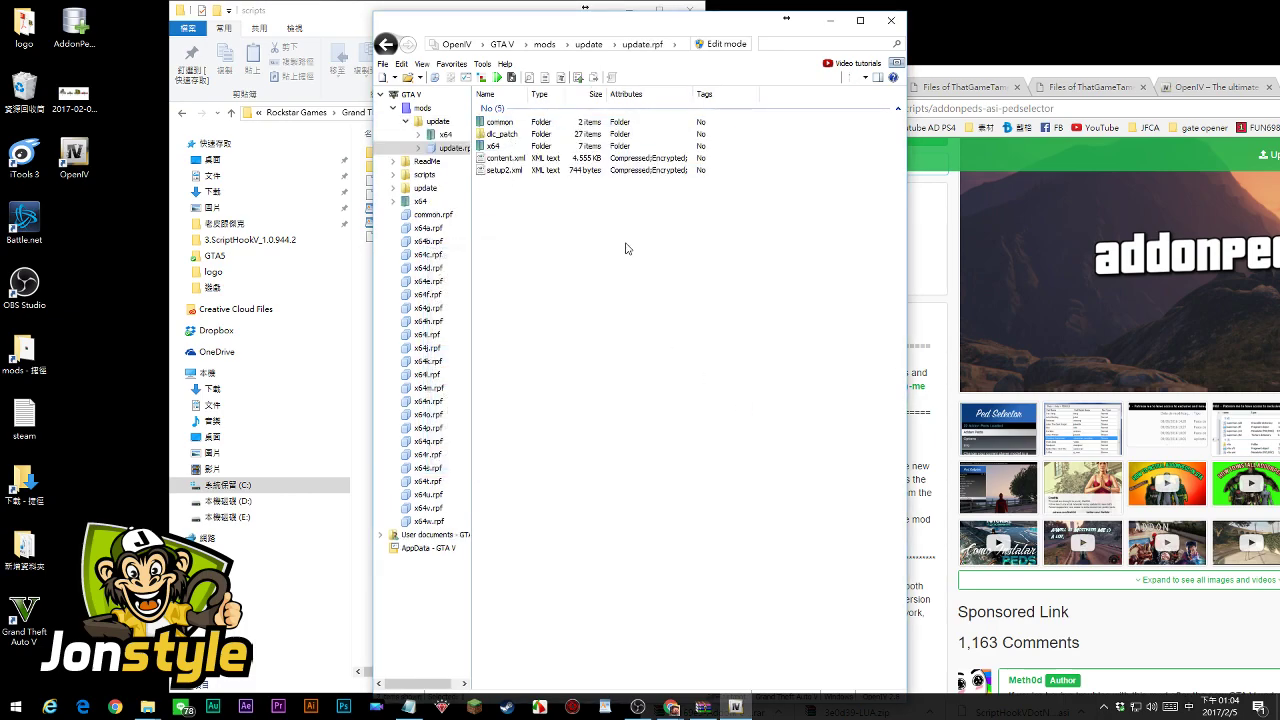
{"action": "double_click", "coordinate": [497, 122]}
{"action": "double_click", "coordinate": [496, 122]}
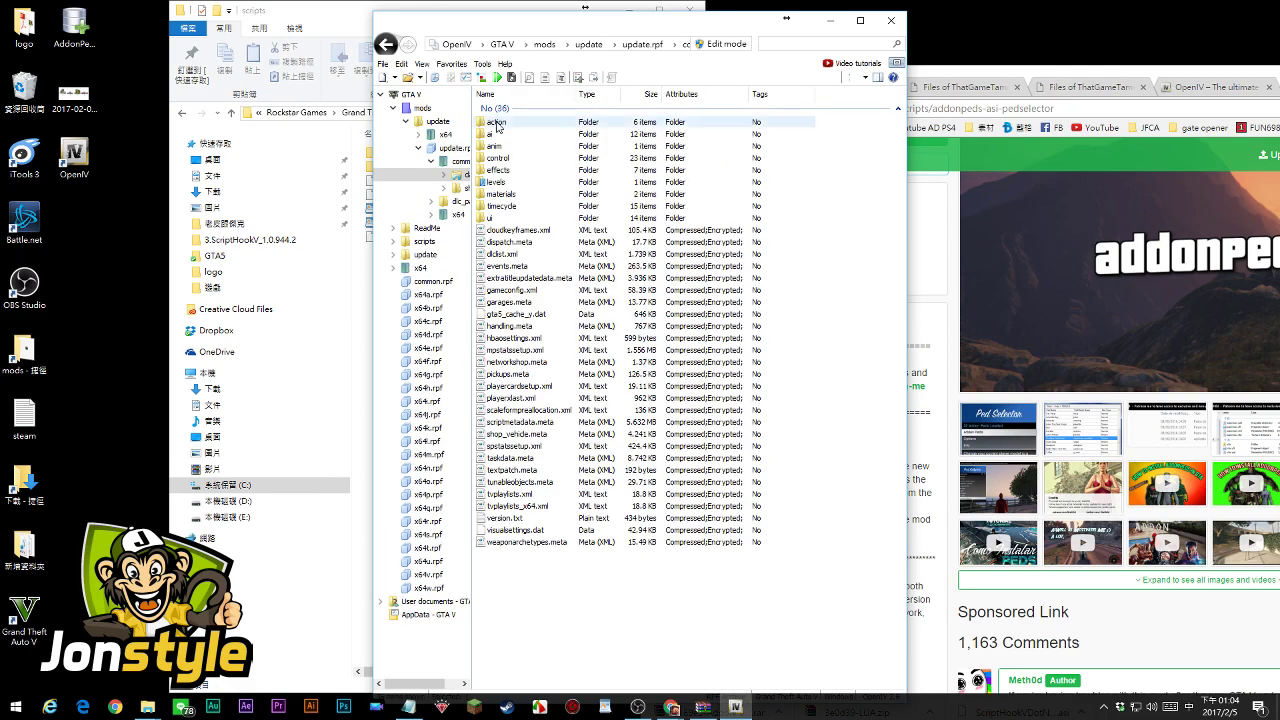
Turn on OpenIV's Edit mode and copy dlclist.xml from update.rpf's common\data folder to the desktop
{"action": "left_click", "coordinate": [515, 255]}
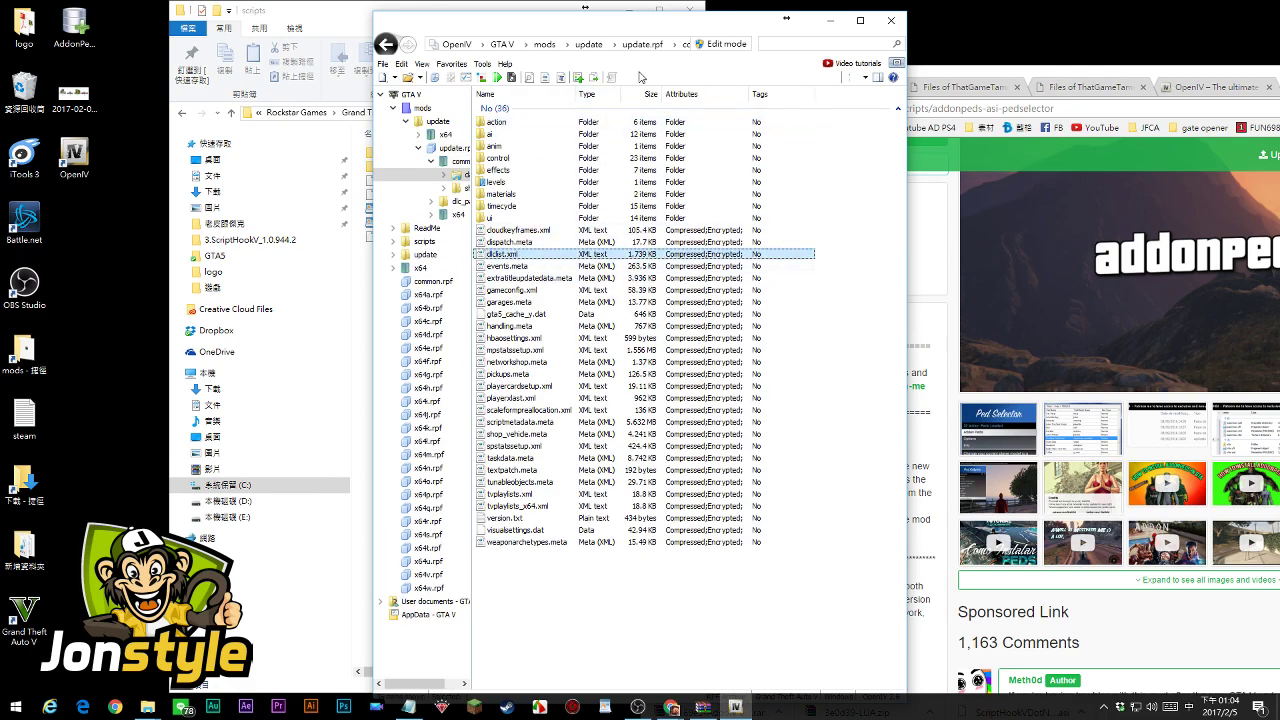
{"action": "left_click", "coordinate": [728, 45]}
{"action": "left_click", "coordinate": [680, 400]}
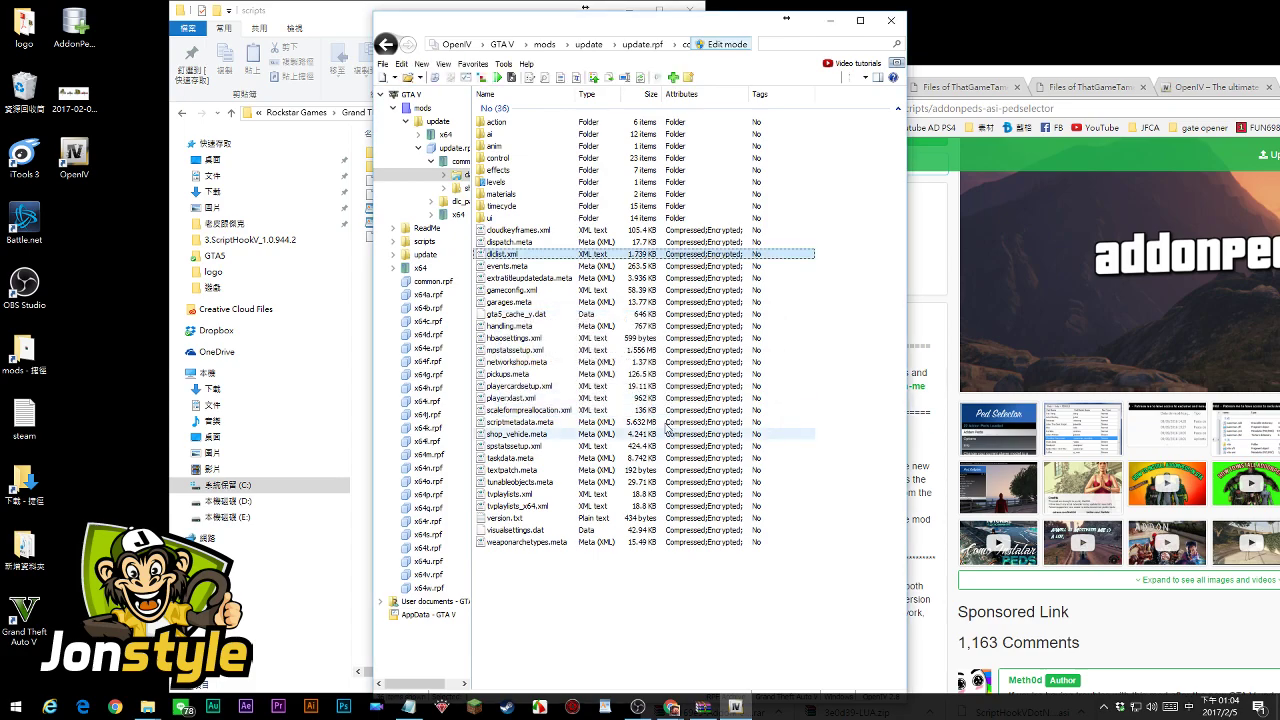
{"action": "left_click_drag", "start_coordinate": [165, 375], "coordinate": [121, 358]}
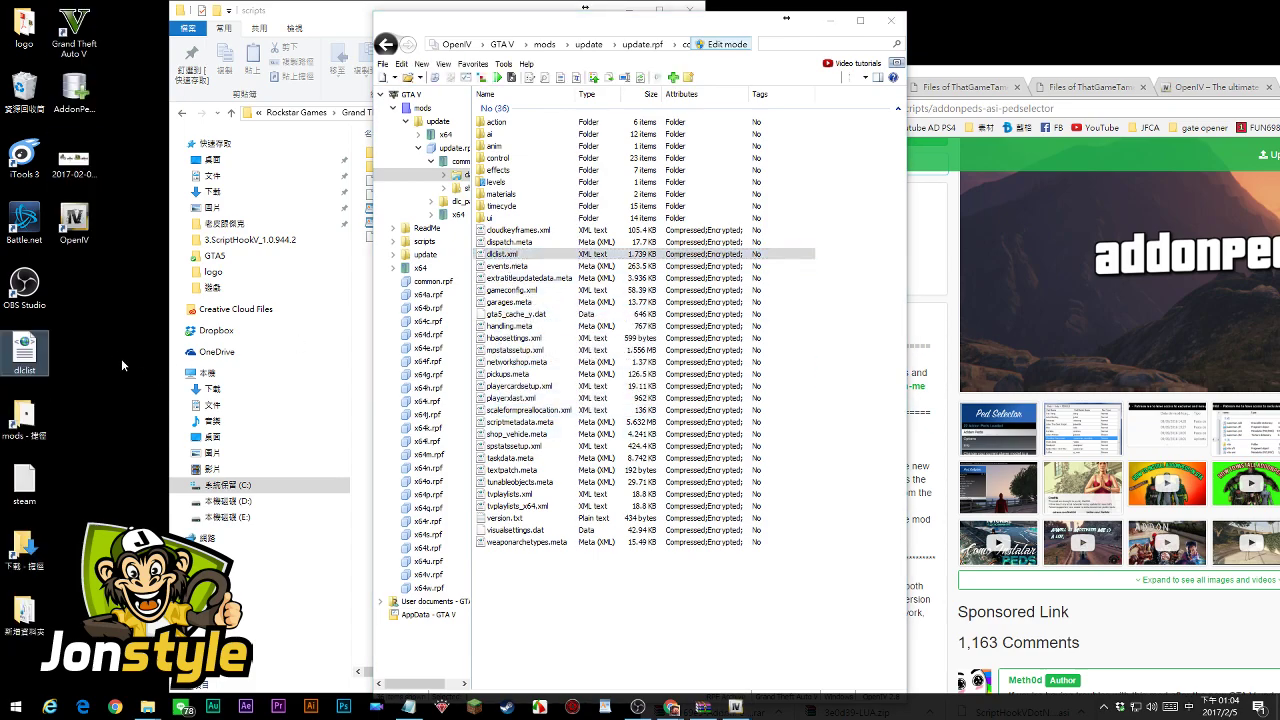
In WordPad, add the indented line <Item>dlcpacks:\addonpeds\</Item> below the patchday13ng entry of the desktop dlclist file
{"action": "right_click", "coordinate": [14, 360]}
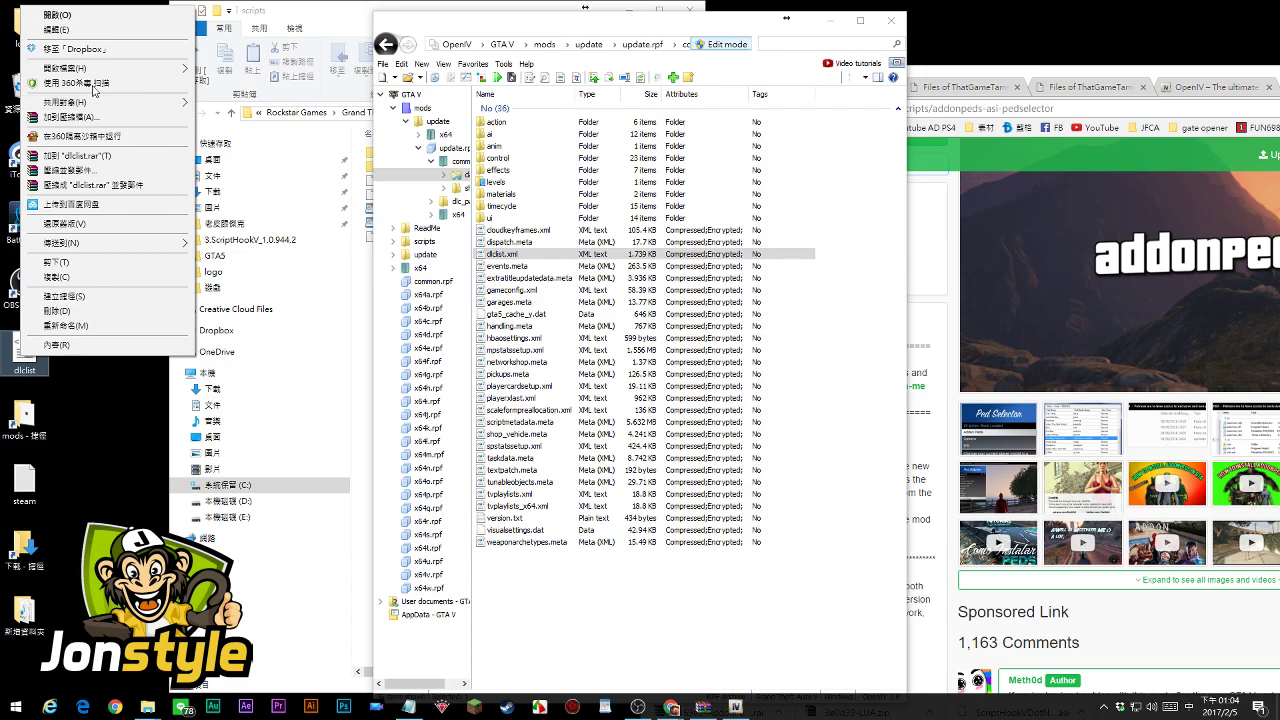
{"action": "mouse_move", "coordinate": [100, 68]}
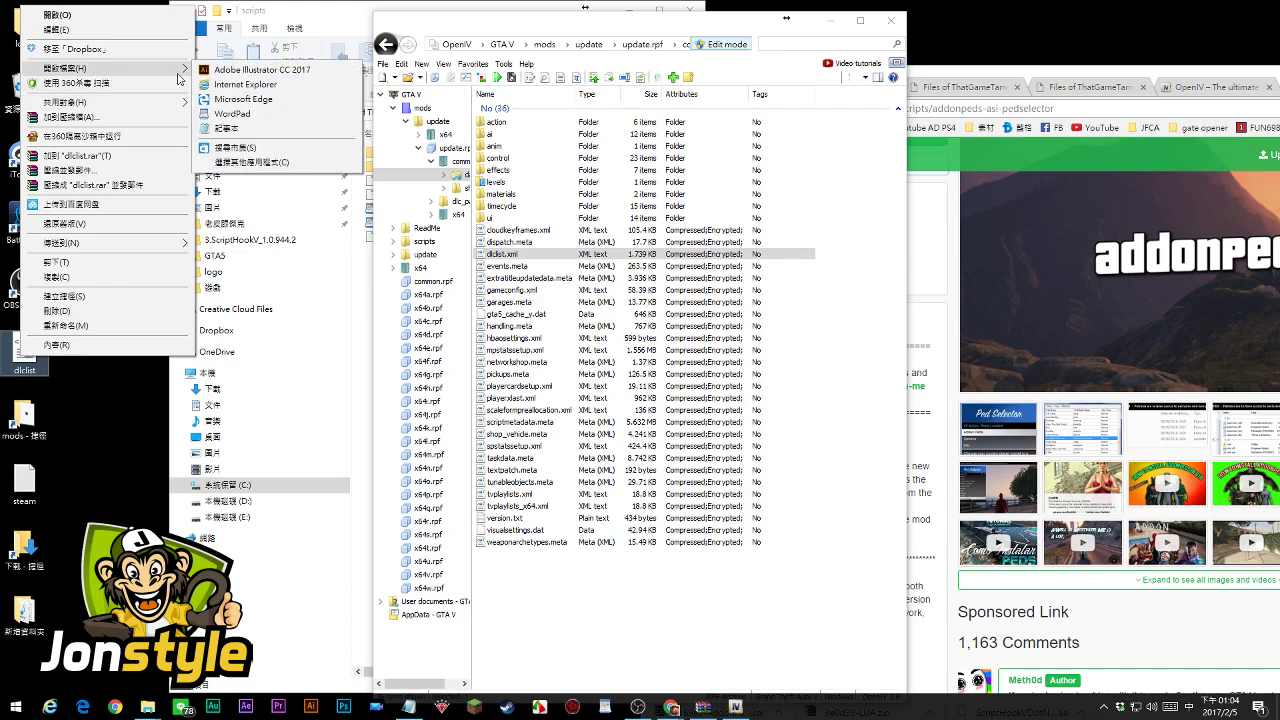
{"action": "left_click", "coordinate": [258, 115]}
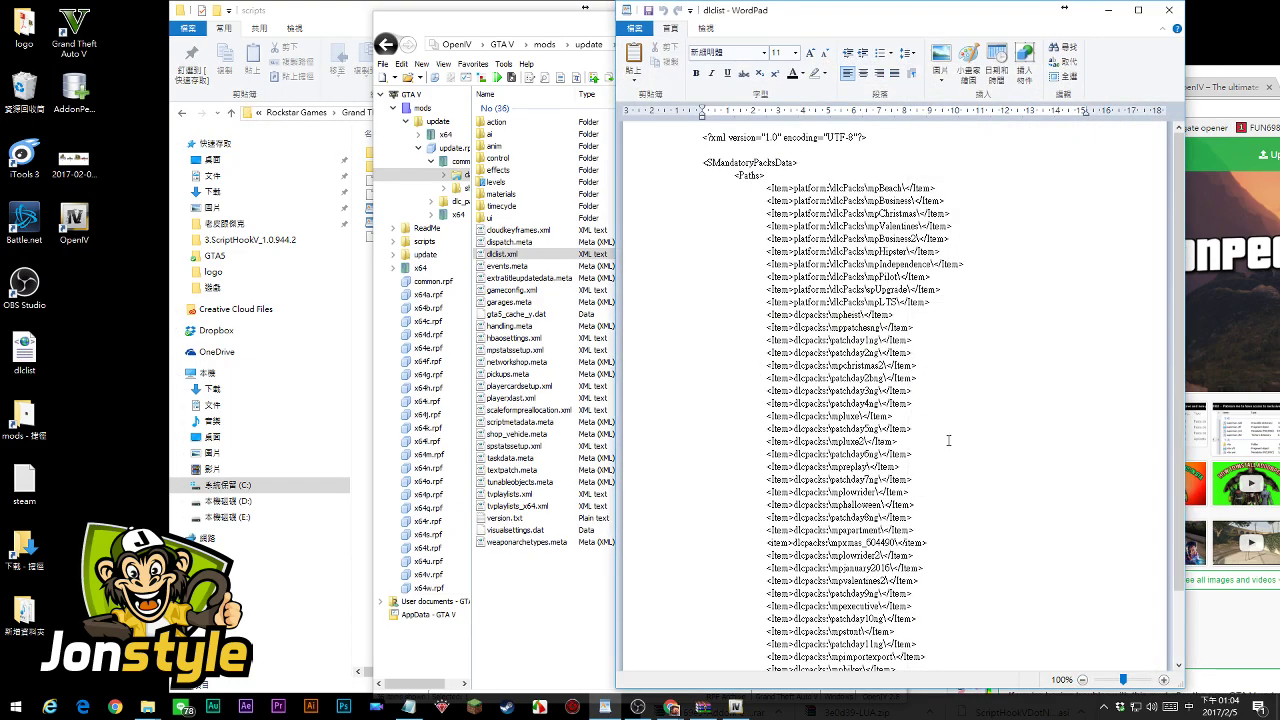
{"action": "scroll", "coordinate": [948, 440], "scroll_direction": "down", "scroll_amount": 2}
{"action": "key", "text": "Return"}
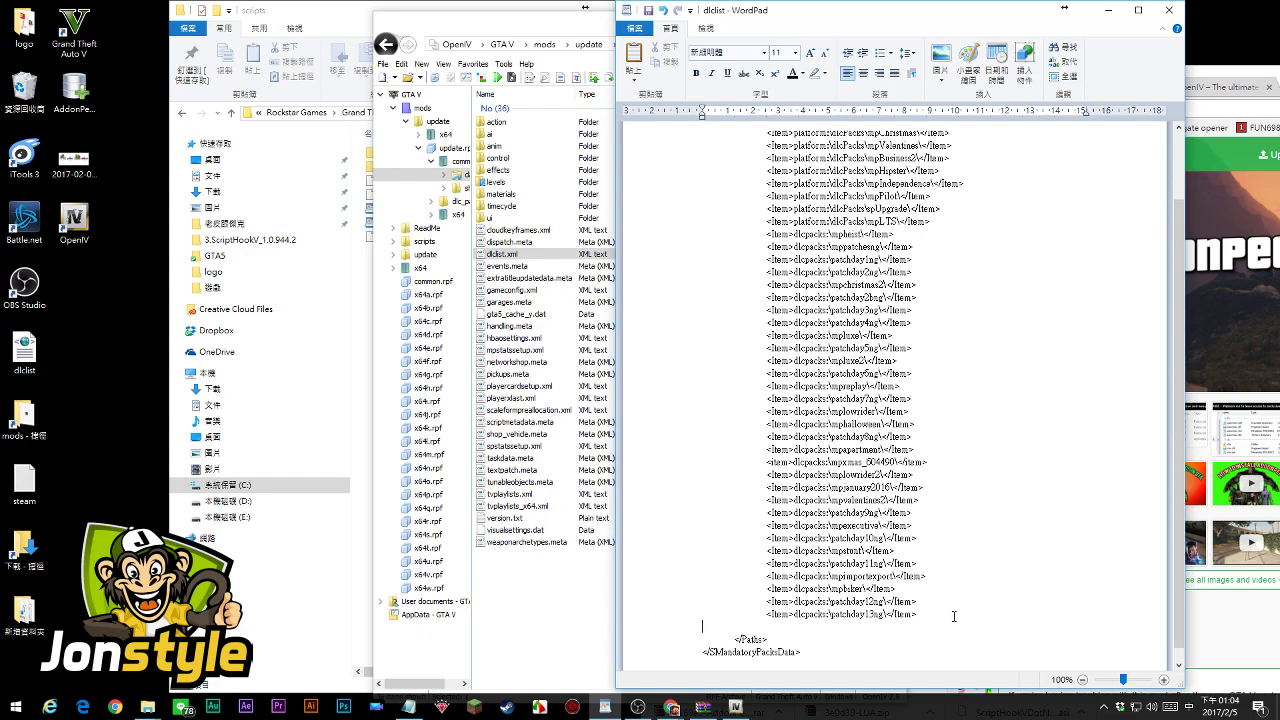
{"action": "right_click", "coordinate": [847, 622]}
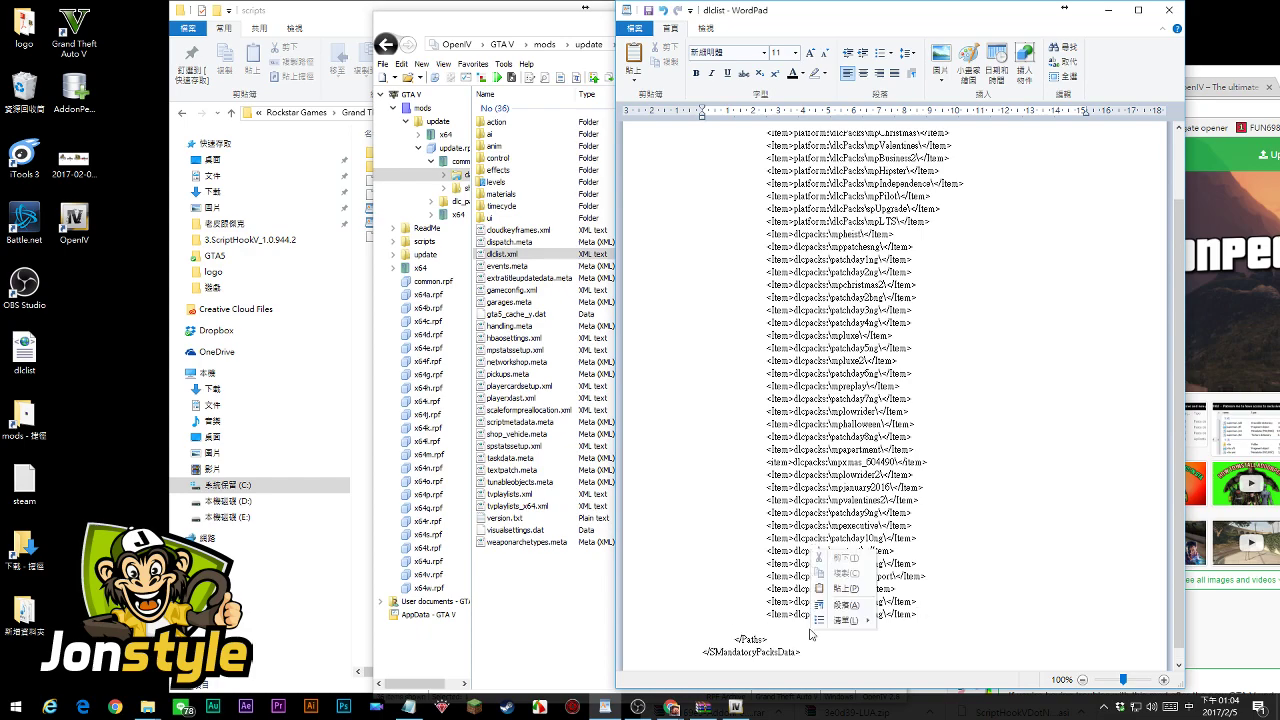
{"action": "left_click", "coordinate": [838, 598]}
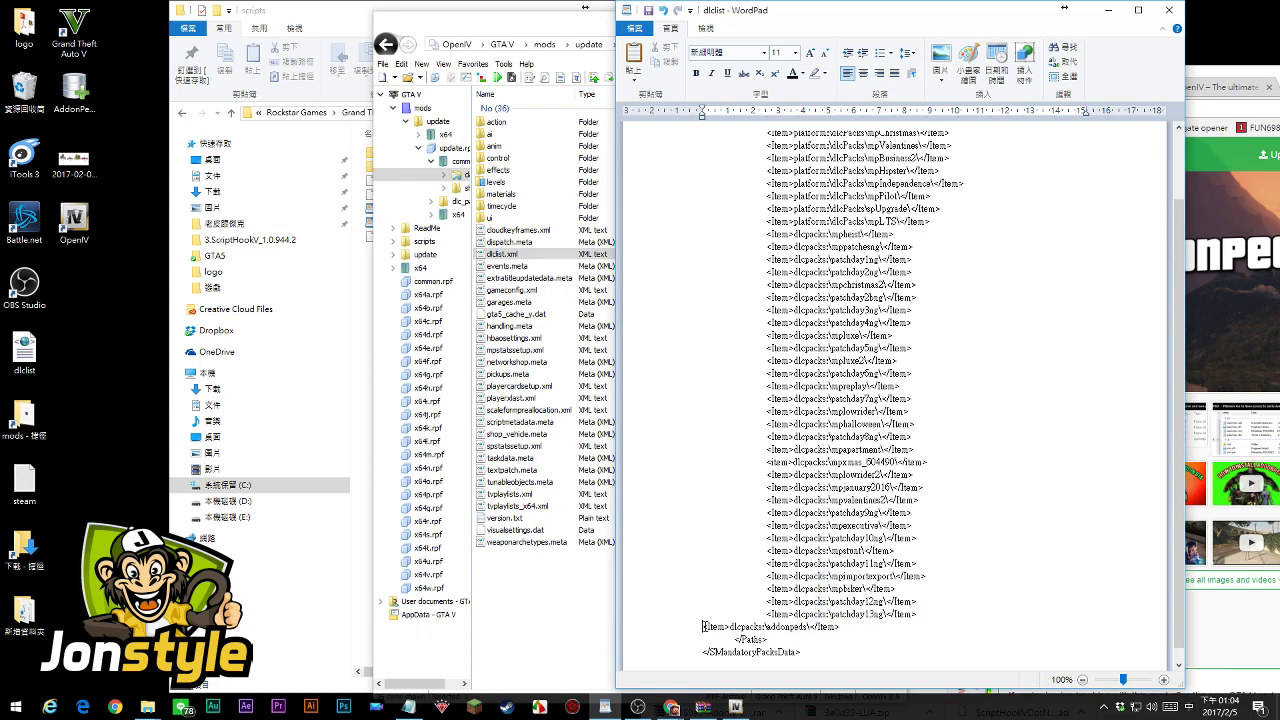
{"action": "left_click", "coordinate": [704, 626]}
{"action": "key", "text": "Tab"}
{"action": "key", "text": "Tab"}
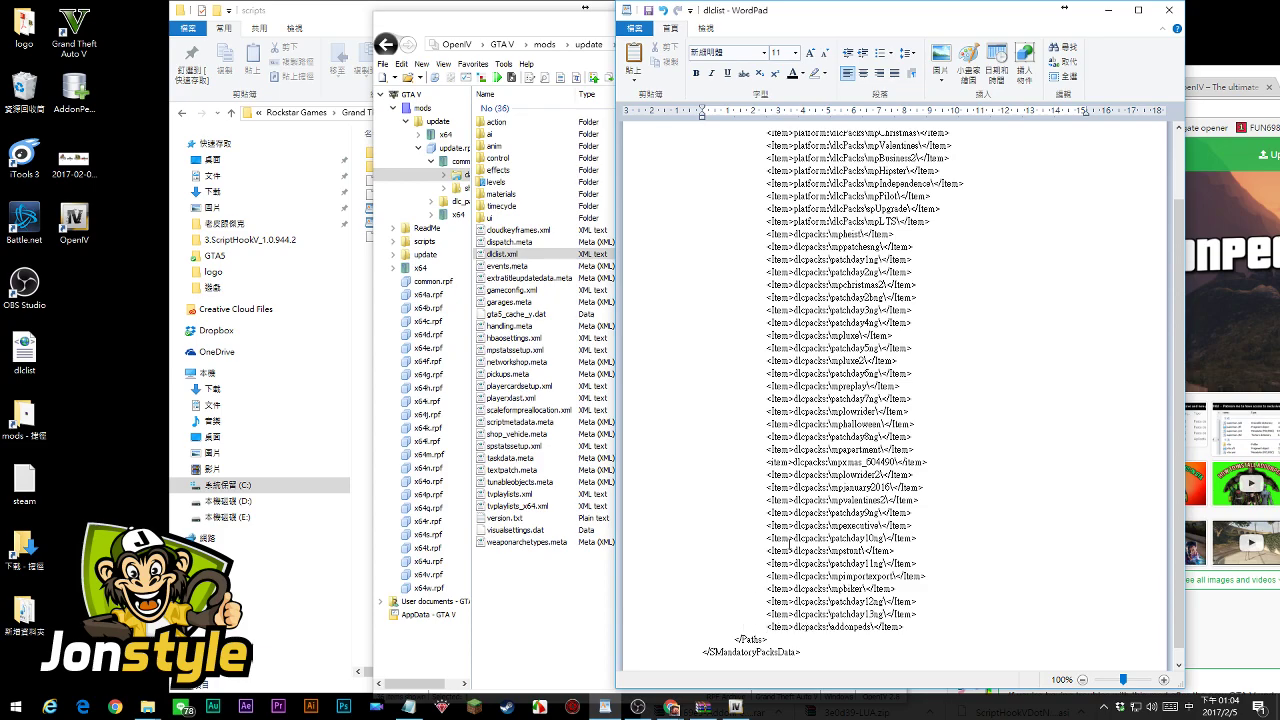
Close dlclist with its changes saved and copy it from the desktop back into OpenIV's common\data folder
{"action": "left_click", "coordinate": [1168, 10]}
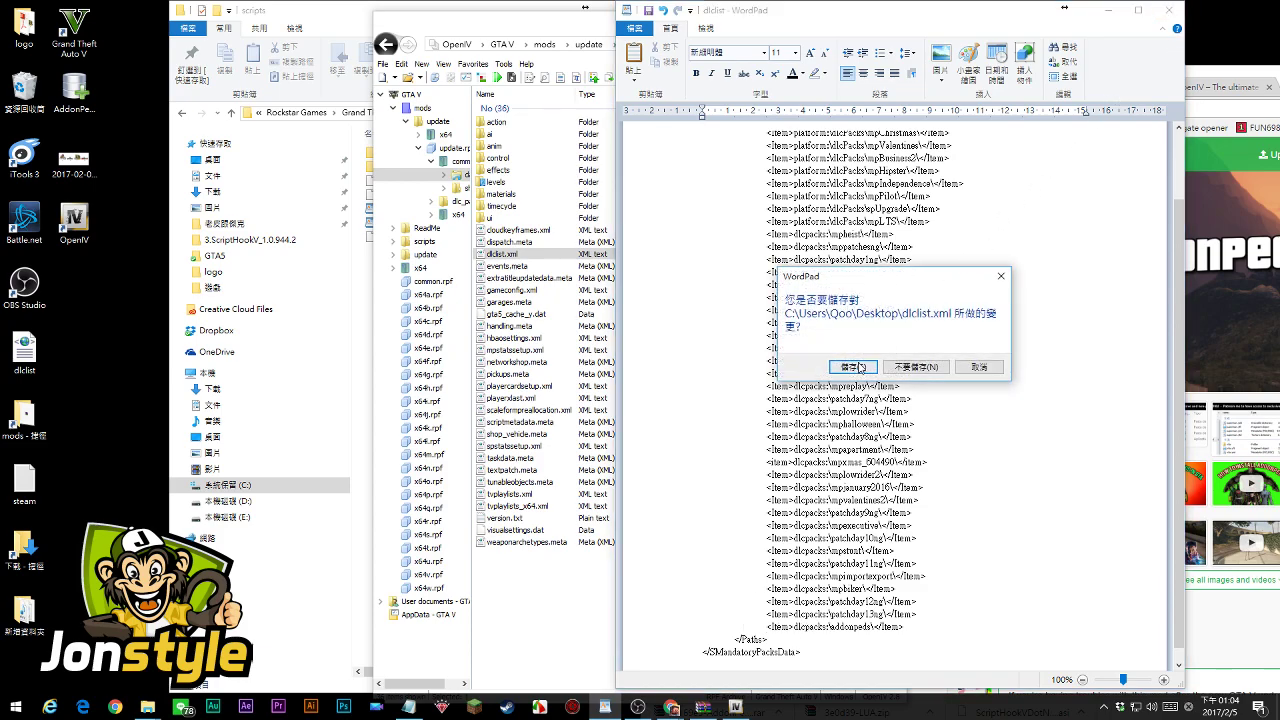
{"action": "left_click", "coordinate": [853, 368]}
{"action": "left_click_drag", "start_coordinate": [47, 364], "coordinate": [544, 350]}
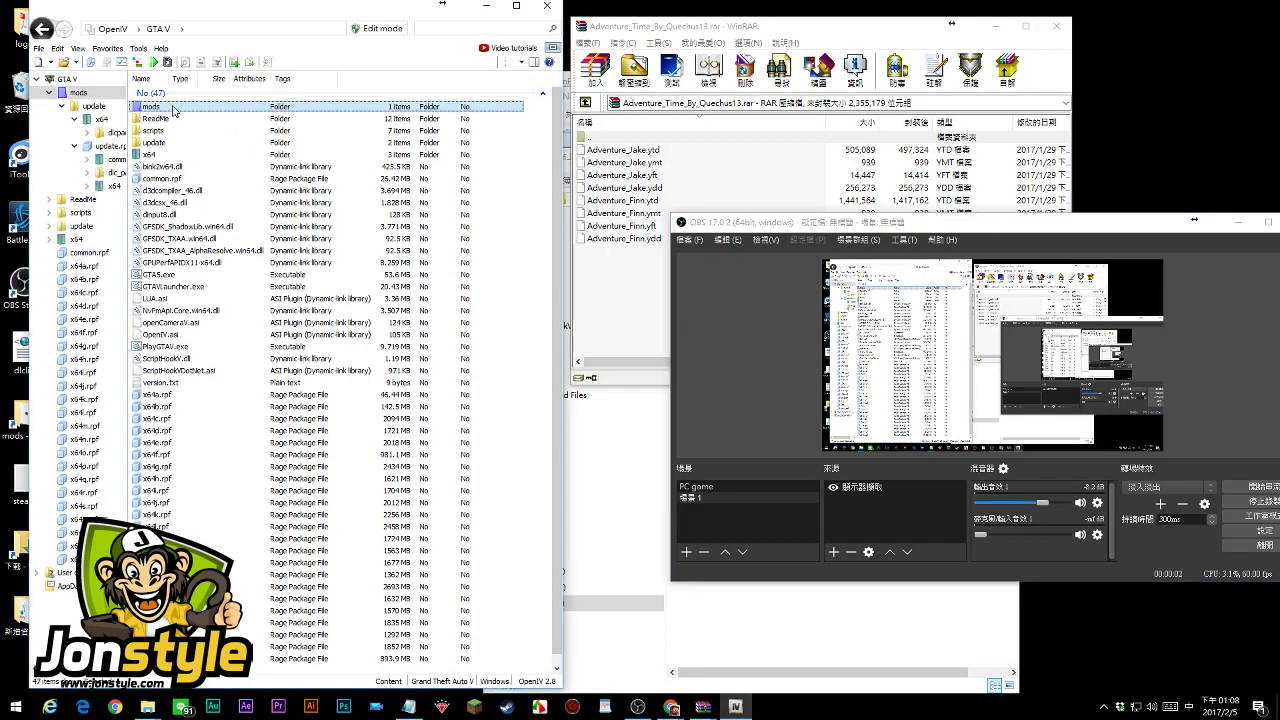
Open peds.rpf inside mods\update\x64\dlcpacks\addonpeds\dlc.rpf in OpenIV
{"action": "double_click", "coordinate": [172, 108]}
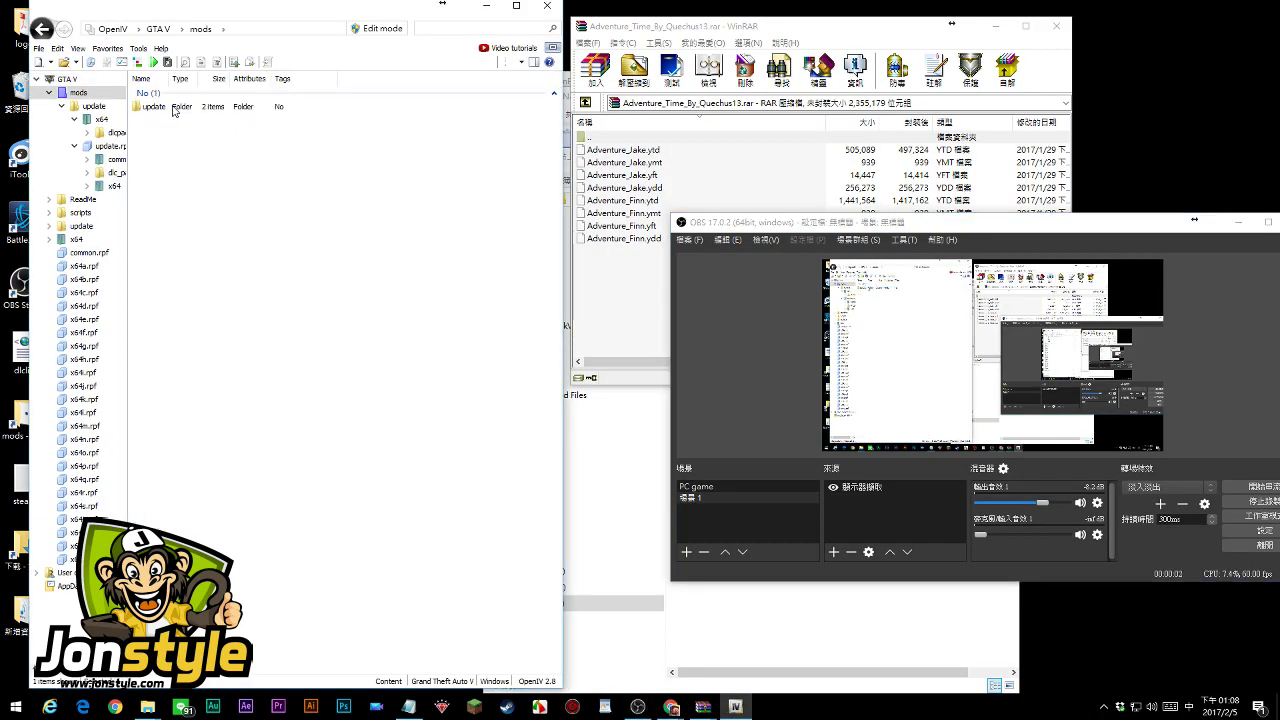
{"action": "double_click", "coordinate": [172, 108]}
{"action": "double_click", "coordinate": [172, 108]}
{"action": "left_click", "coordinate": [172, 108]}
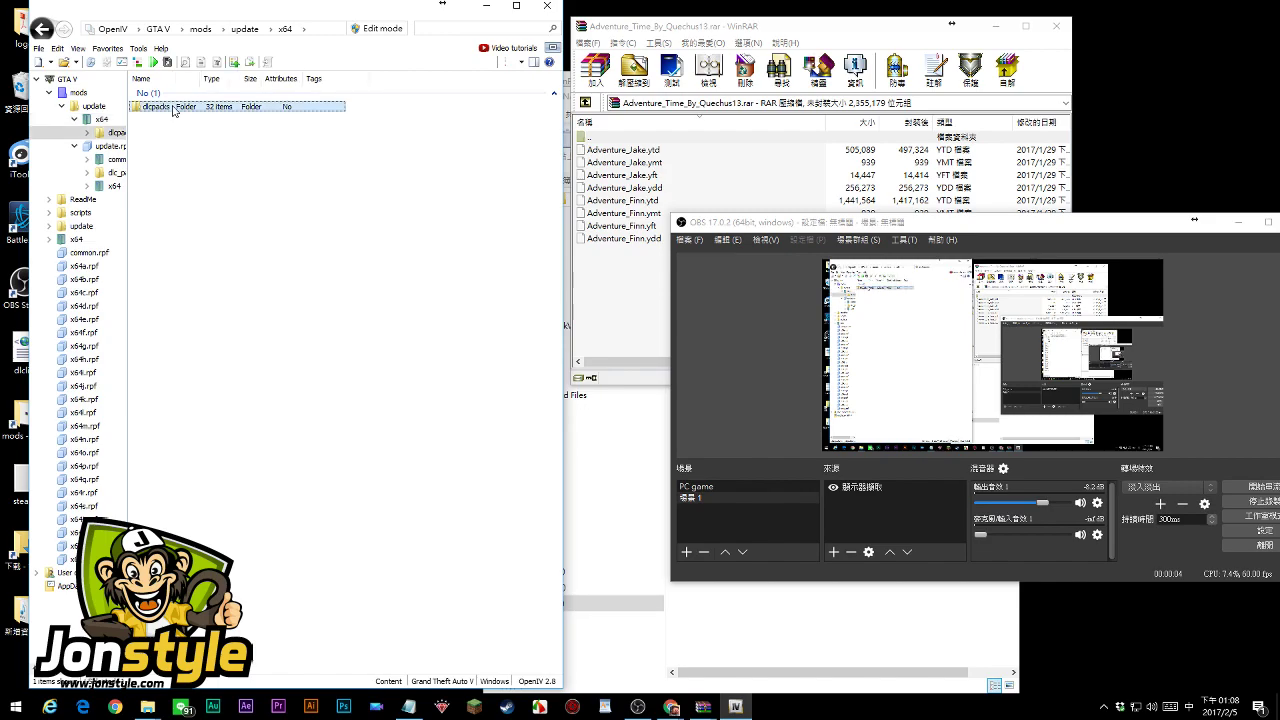
{"action": "double_click", "coordinate": [172, 107]}
{"action": "double_click", "coordinate": [172, 108]}
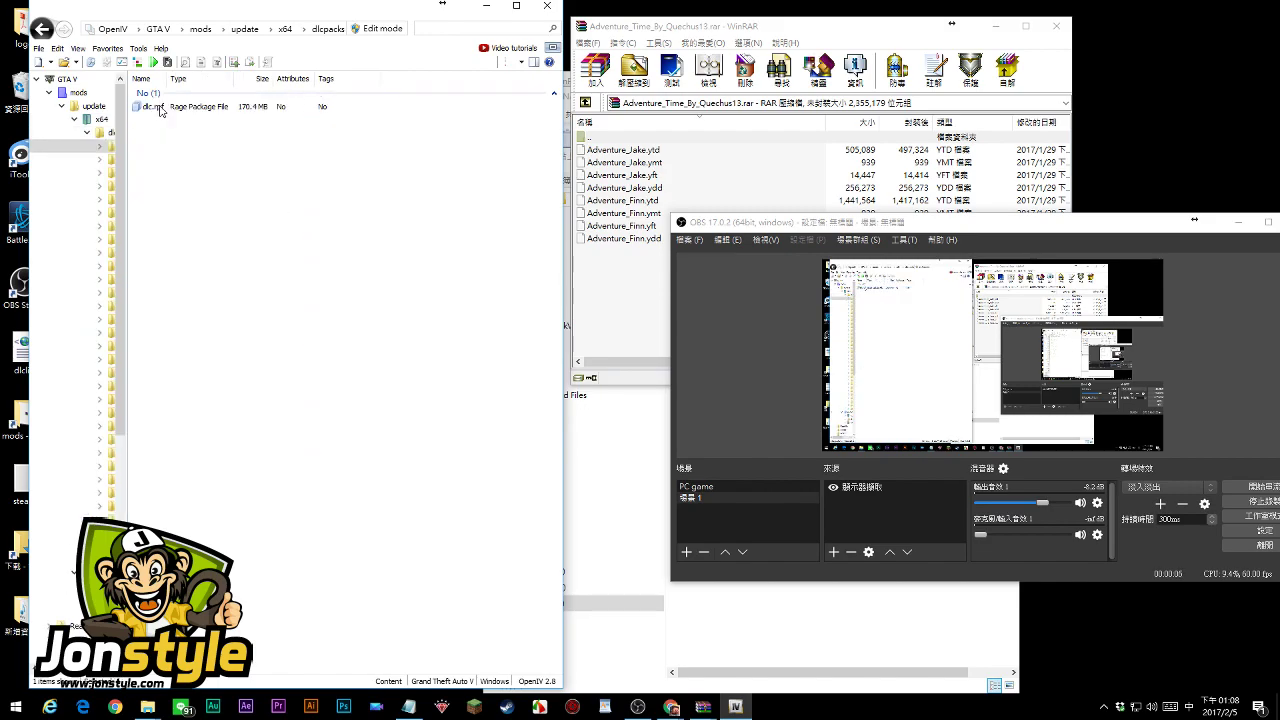
{"action": "double_click", "coordinate": [157, 108]}
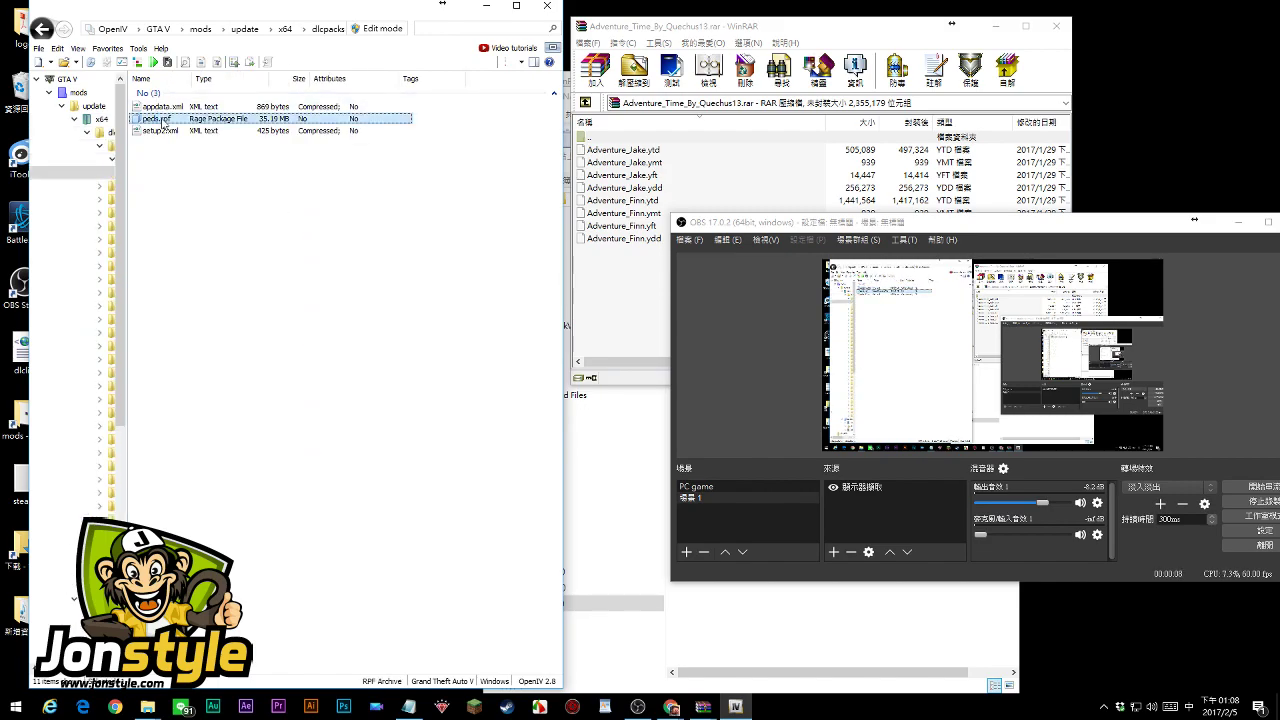
{"action": "double_click", "coordinate": [157, 118]}
With Edit mode on, add all Adventure_Jake and Adventure_Finn files from Adventure_Time_By_Quechus13.rar to peds.rpf, and close the archive
{"action": "left_click", "coordinate": [687, 33]}
{"action": "left_click_drag", "start_coordinate": [680, 295], "coordinate": [605, 198]}
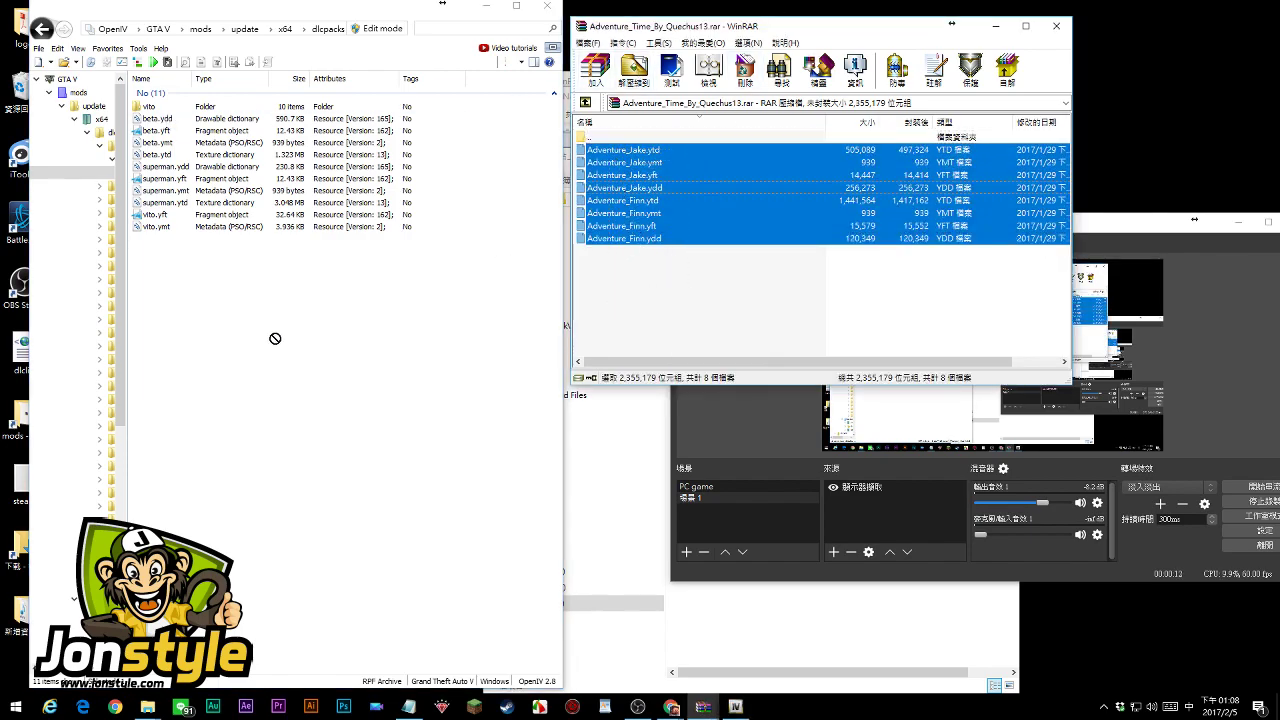
{"action": "left_click_drag", "start_coordinate": [388, 54], "coordinate": [383, 32]}
{"action": "left_click", "coordinate": [684, 404]}
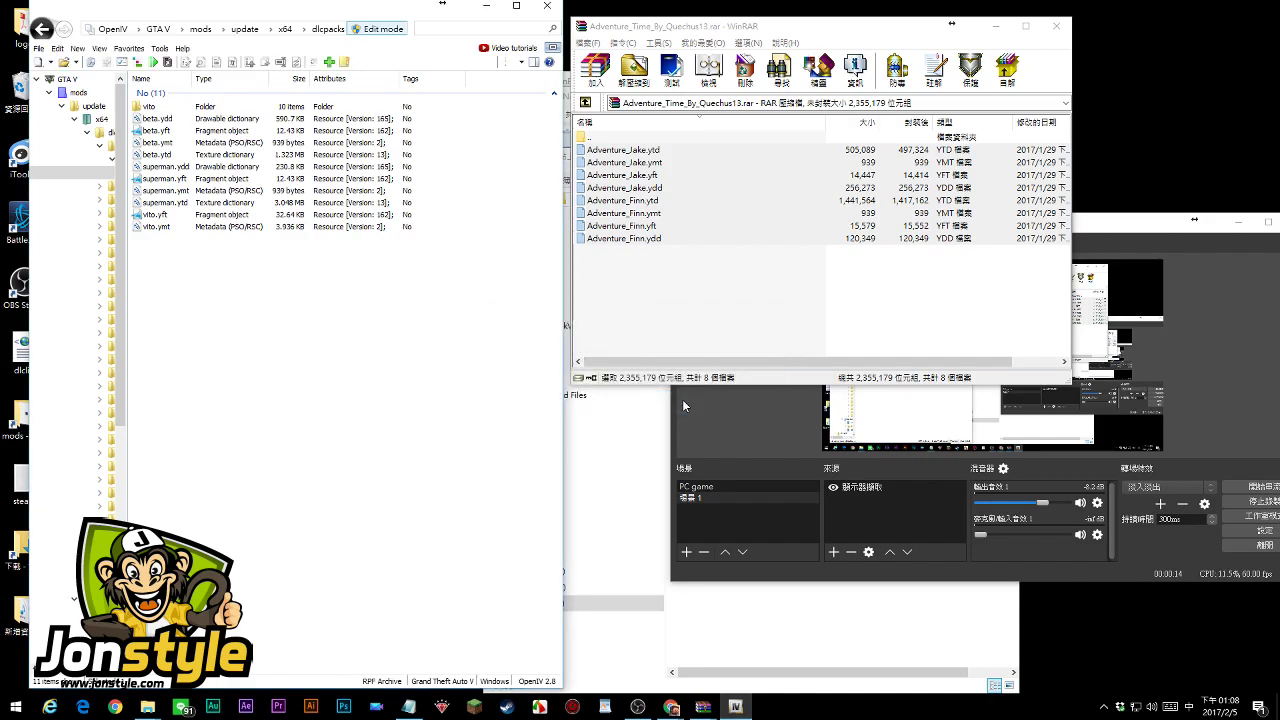
{"action": "left_click_drag", "start_coordinate": [633, 218], "coordinate": [312, 402]}
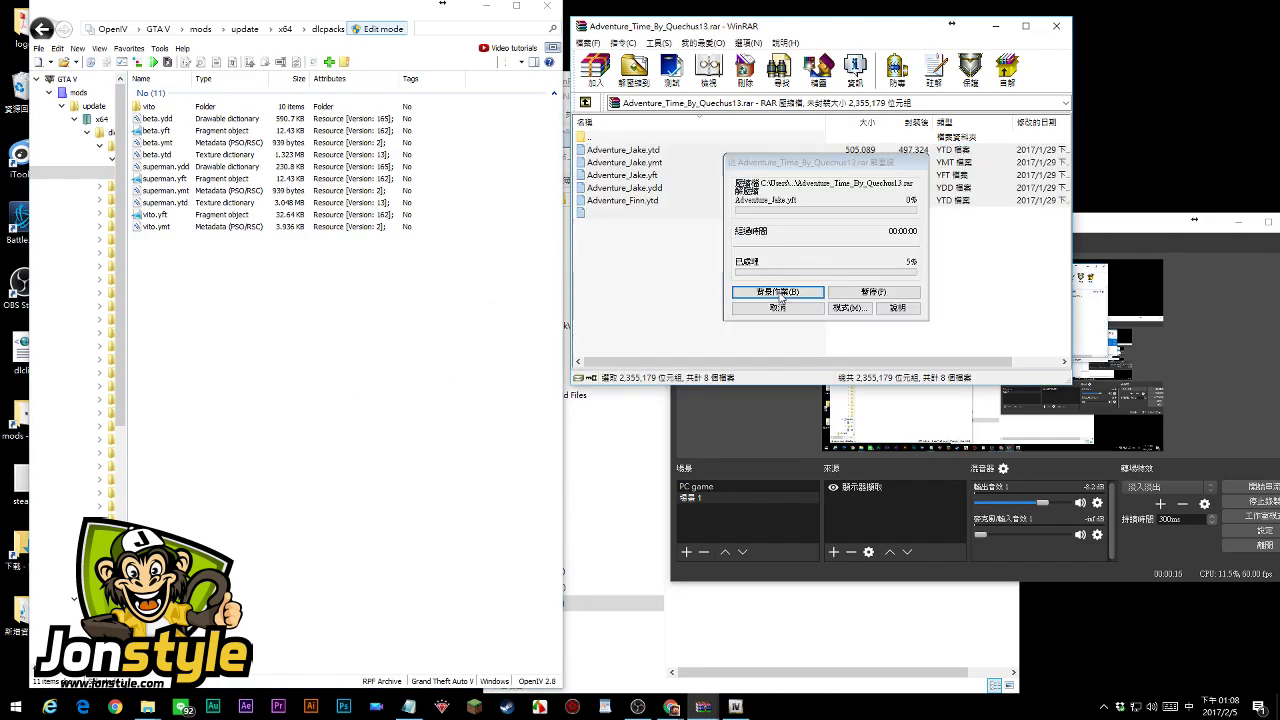
{"action": "left_click", "coordinate": [1056, 26]}
Run AddonPedsEditor from the desktop as administrator and place its window beside the peds.rpf file list
{"action": "left_click_drag", "start_coordinate": [398, 16], "coordinate": [577, 25]}
{"action": "right_click", "coordinate": [81, 94]}
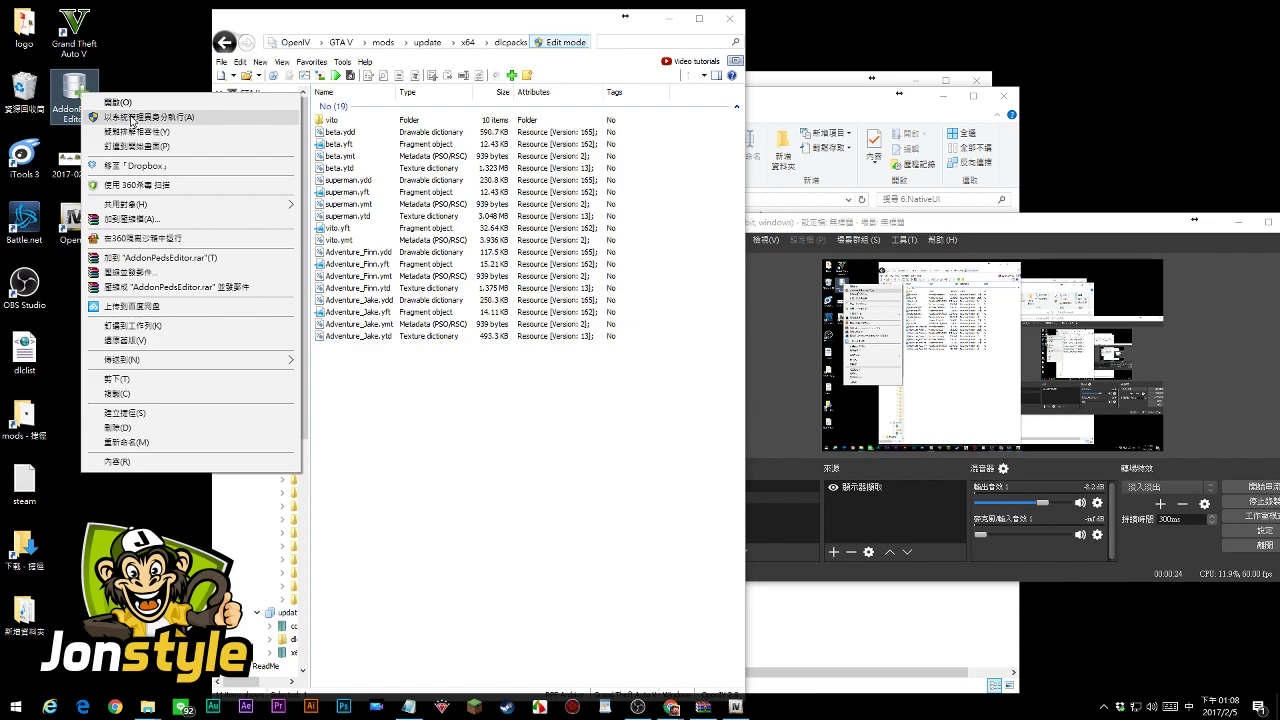
{"action": "left_click", "coordinate": [118, 117]}
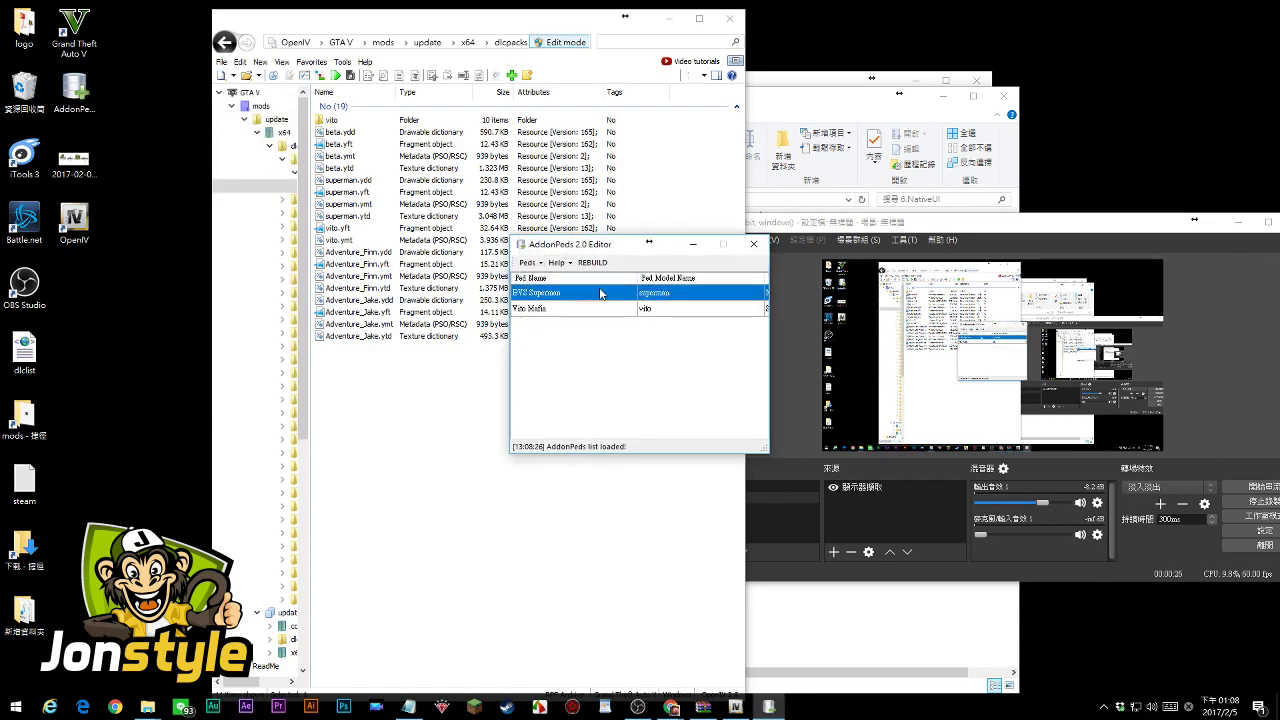
{"action": "left_click_drag", "start_coordinate": [631, 248], "coordinate": [857, 115]}
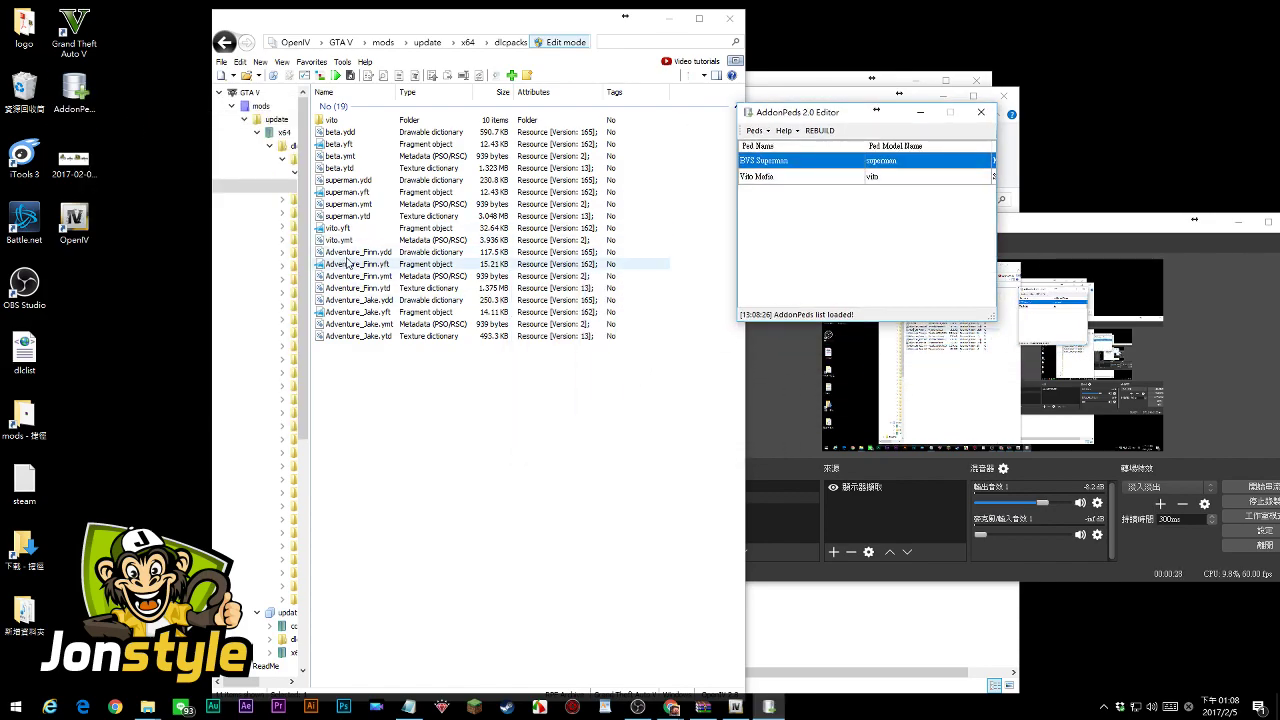
Add a new ped in the AddonPeds editor with Adventure_Finn as ped name and model name, choosing its ped type
{"action": "left_click", "coordinate": [398, 259]}
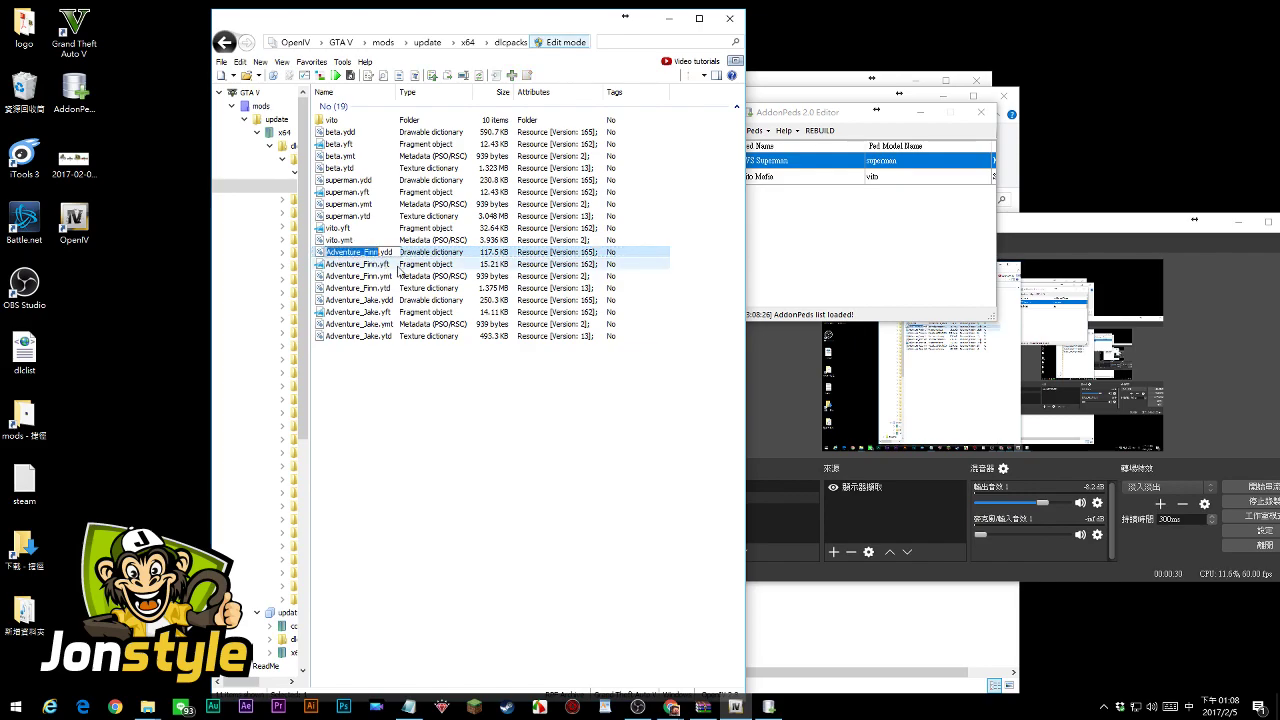
{"action": "key", "text": "alt+Tab"}
{"action": "left_click", "coordinate": [755, 130]}
{"action": "left_click", "coordinate": [775, 146]}
{"action": "type", "text": "Adventure_Finn"}
{"action": "left_click", "coordinate": [673, 337]}
{"action": "type", "text": "Adventure_Finn"}
{"action": "left_click", "coordinate": [665, 351]}
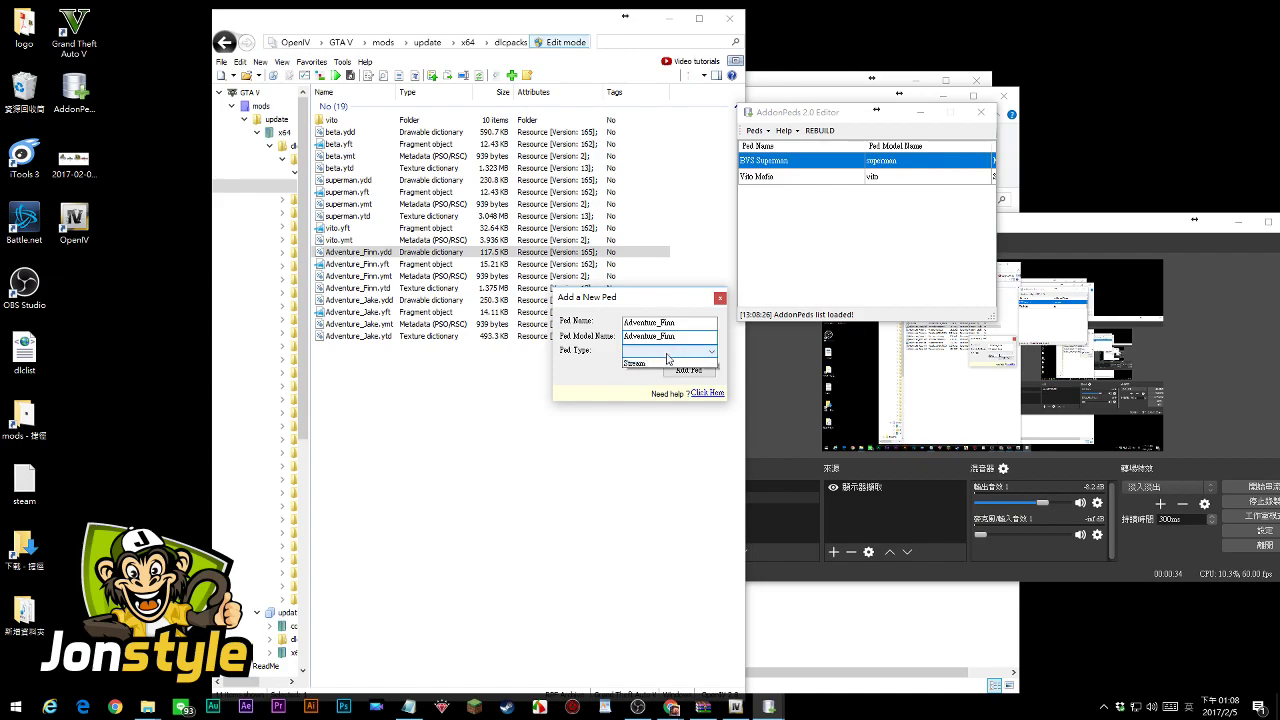
{"action": "left_click", "coordinate": [659, 366]}
{"action": "left_click", "coordinate": [700, 371]}
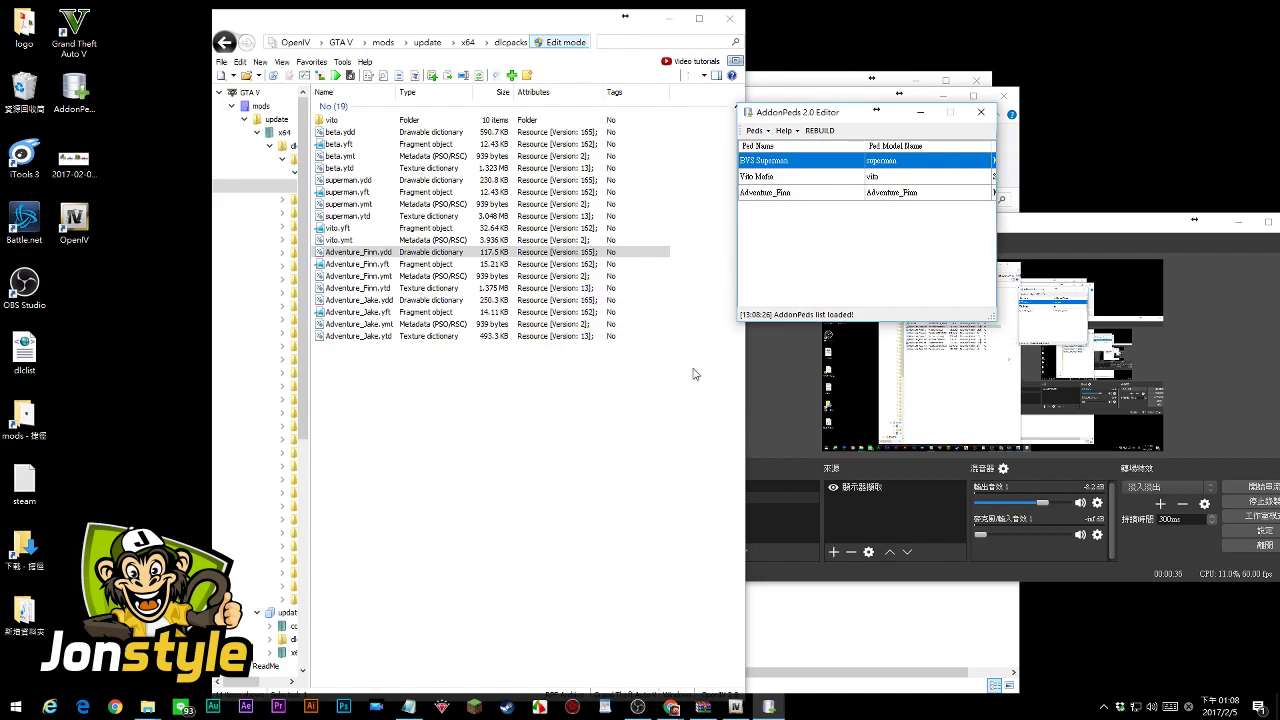
Add another ped with the Adventure_Jake name copied from peds.rpf as ped name and model name, choosing its ped type
{"action": "left_click", "coordinate": [353, 301]}
{"action": "left_click", "coordinate": [353, 301]}
{"action": "key", "text": "ctrl+c"}
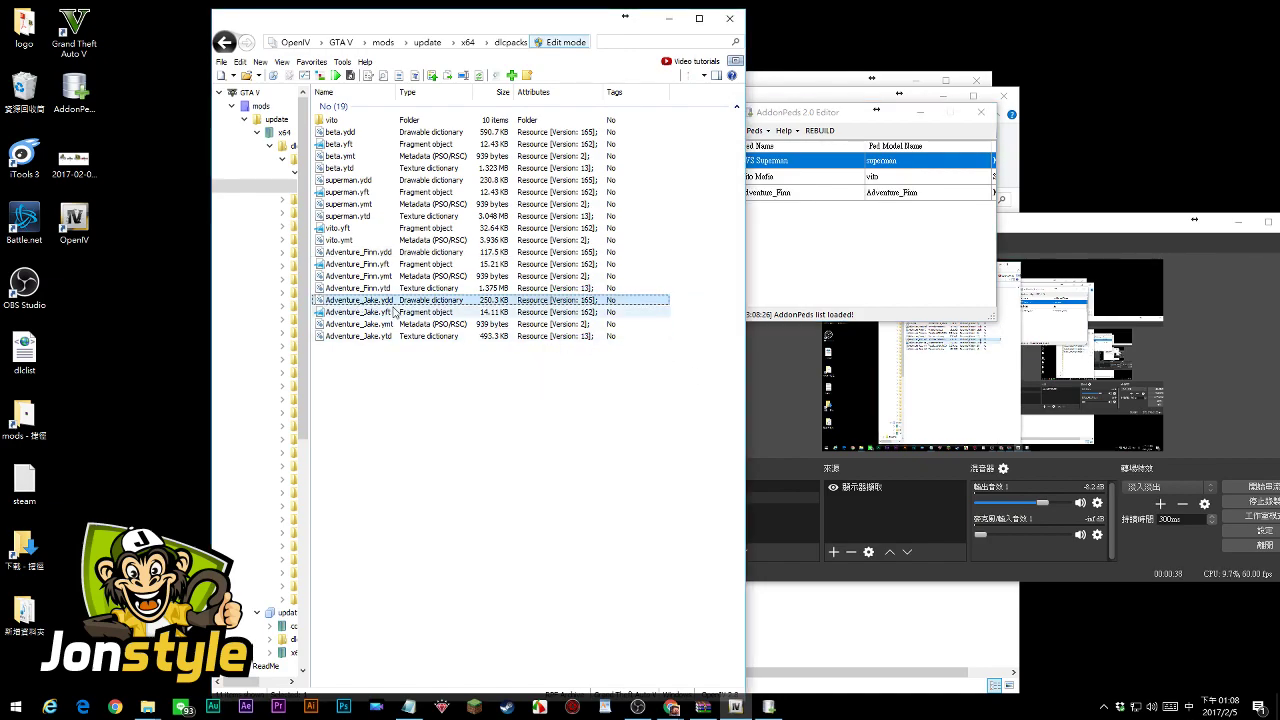
{"action": "left_click", "coordinate": [805, 236]}
{"action": "left_click", "coordinate": [755, 130]}
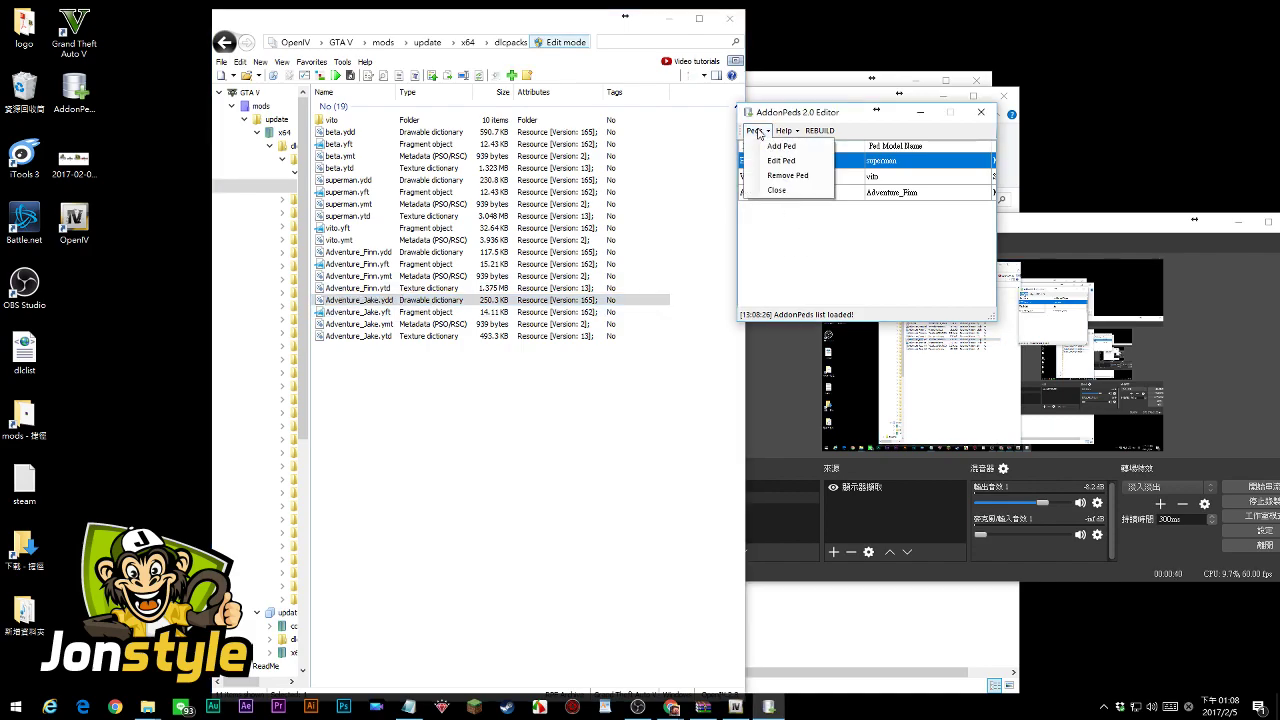
{"action": "left_click", "coordinate": [775, 148]}
{"action": "left_click", "coordinate": [668, 322]}
{"action": "key", "text": "ctrl+v"}
{"action": "left_click", "coordinate": [668, 336]}
{"action": "key", "text": "ctrl+v"}
{"action": "left_click", "coordinate": [668, 351]}
{"action": "left_click", "coordinate": [660, 361]}
{"action": "left_click", "coordinate": [688, 370]}
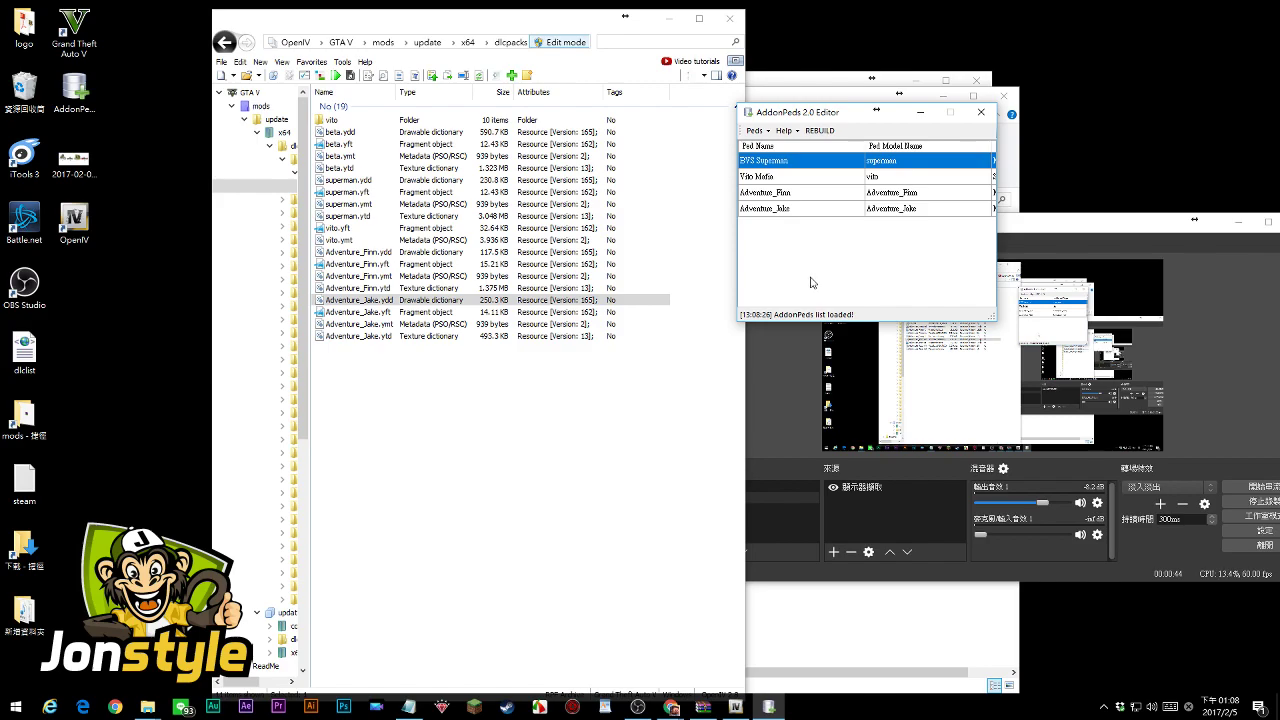
Rebuild the AddonPeds data with the added peds and dismiss the completion message
{"action": "left_click", "coordinate": [820, 130]}
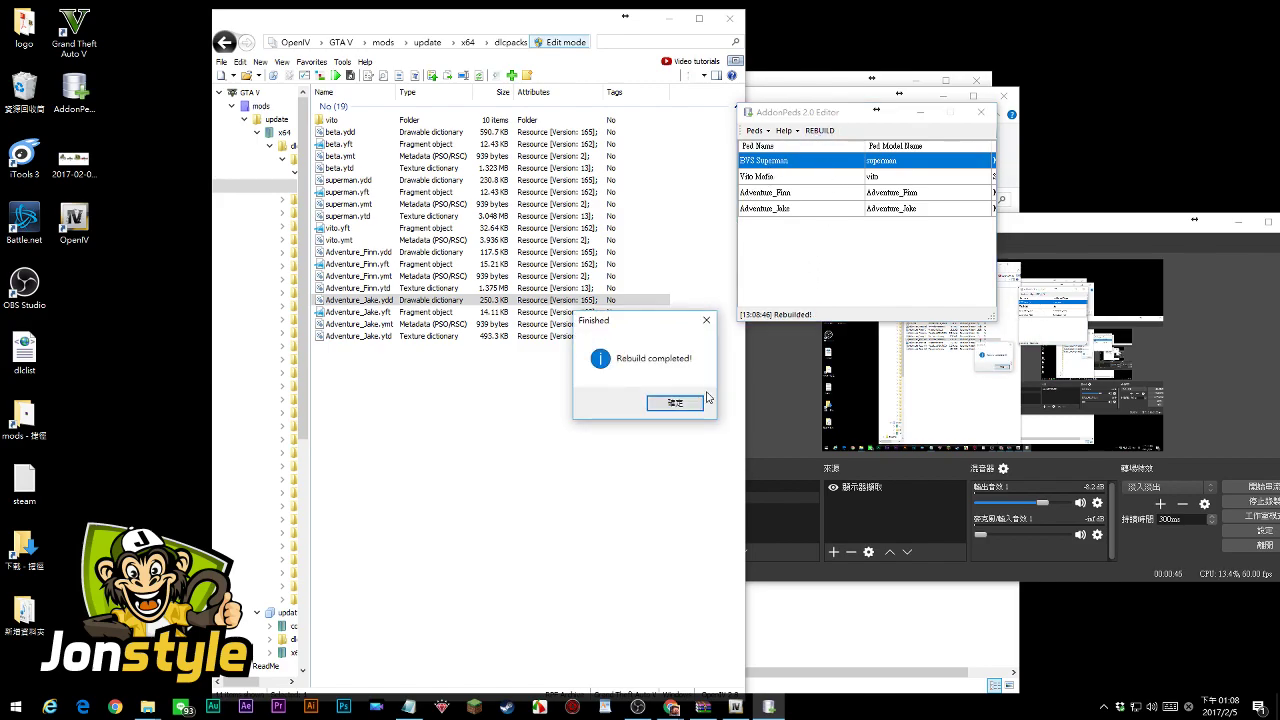
{"action": "left_click", "coordinate": [676, 403]}
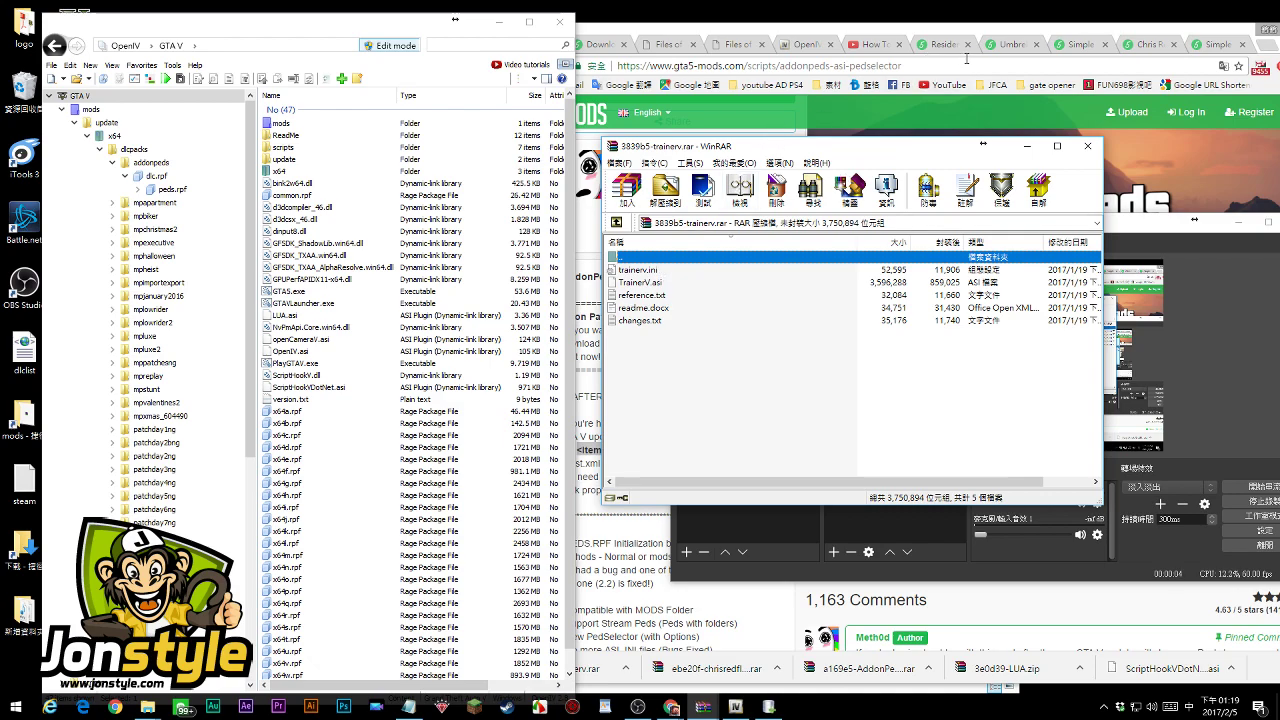
Show the Simple Trainer for GTA V page, and copy trainerv.ini and TrainerV.asi from 3839b5-trainerv.rar into the Grand Theft Auto V folder
{"action": "left_click", "coordinate": [1218, 44]}
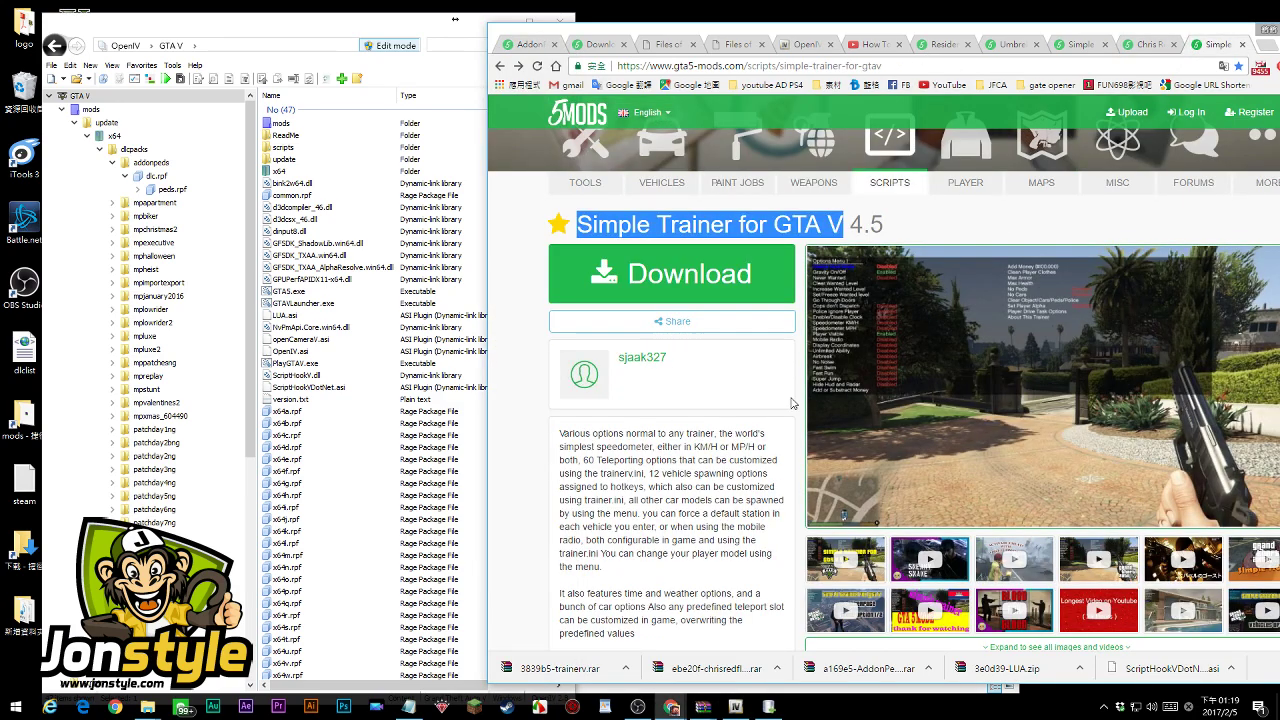
{"action": "left_click", "coordinate": [537, 319]}
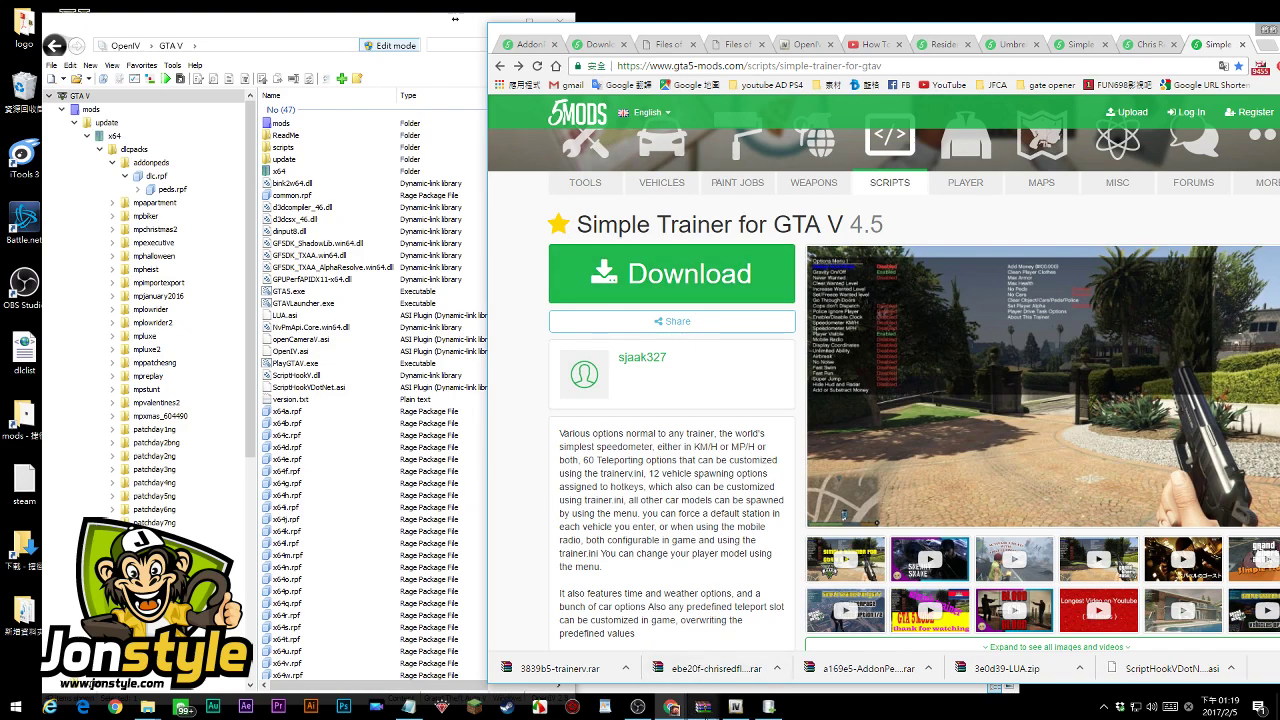
{"action": "left_click", "coordinate": [812, 658]}
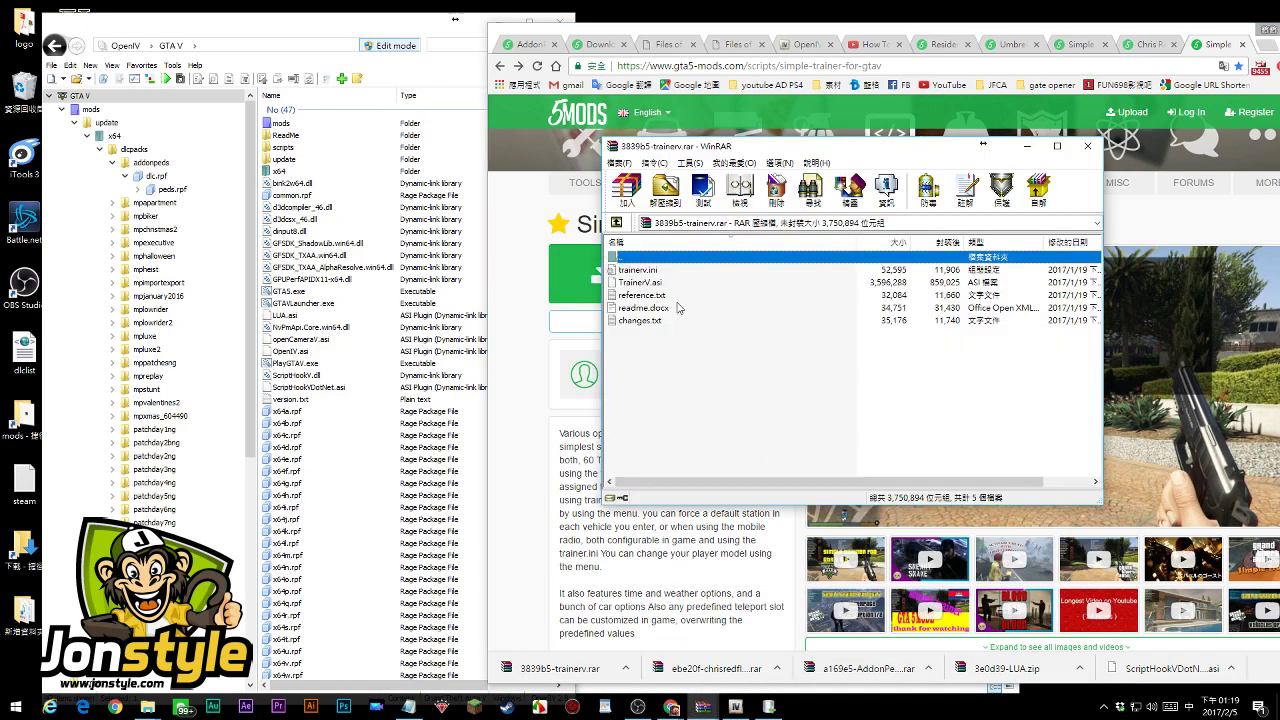
{"action": "left_click", "coordinate": [645, 272]}
{"action": "left_click", "coordinate": [656, 284], "text": "shift"}
{"action": "left_click_drag", "start_coordinate": [655, 285], "coordinate": [385, 334]}
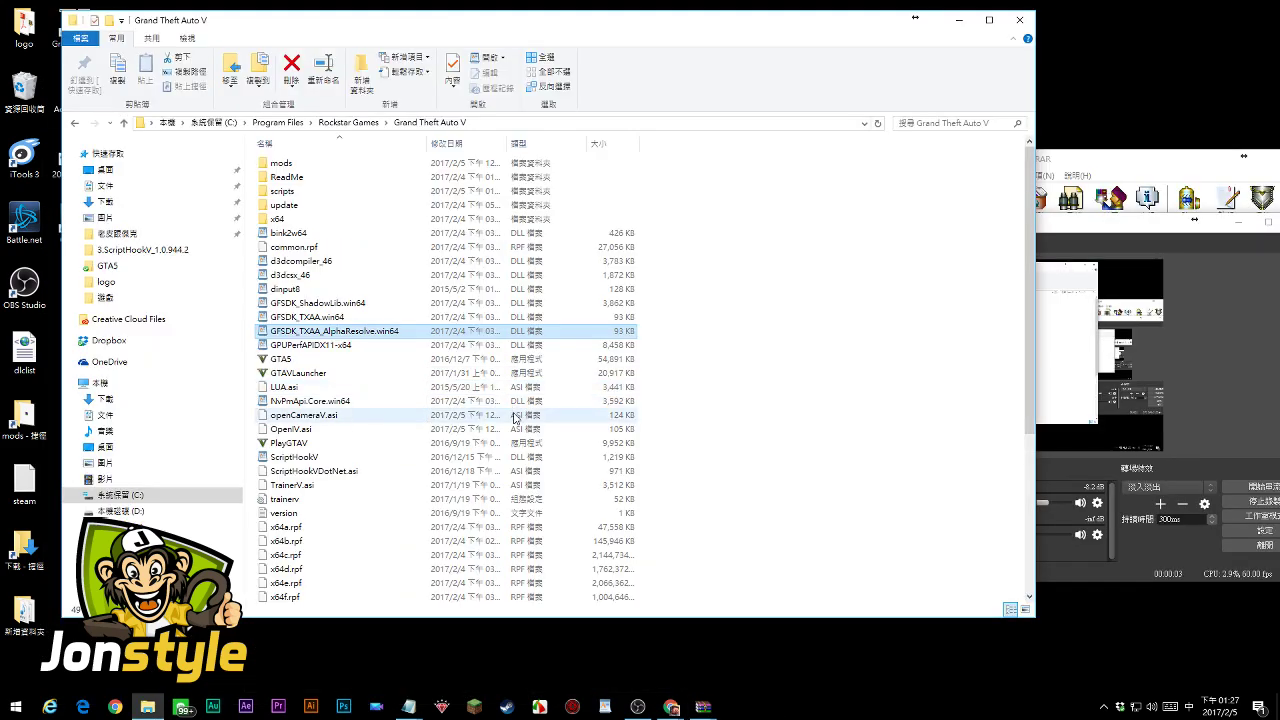
{"action": "scroll", "coordinate": [514, 418], "scroll_direction": "down", "scroll_amount": 6}
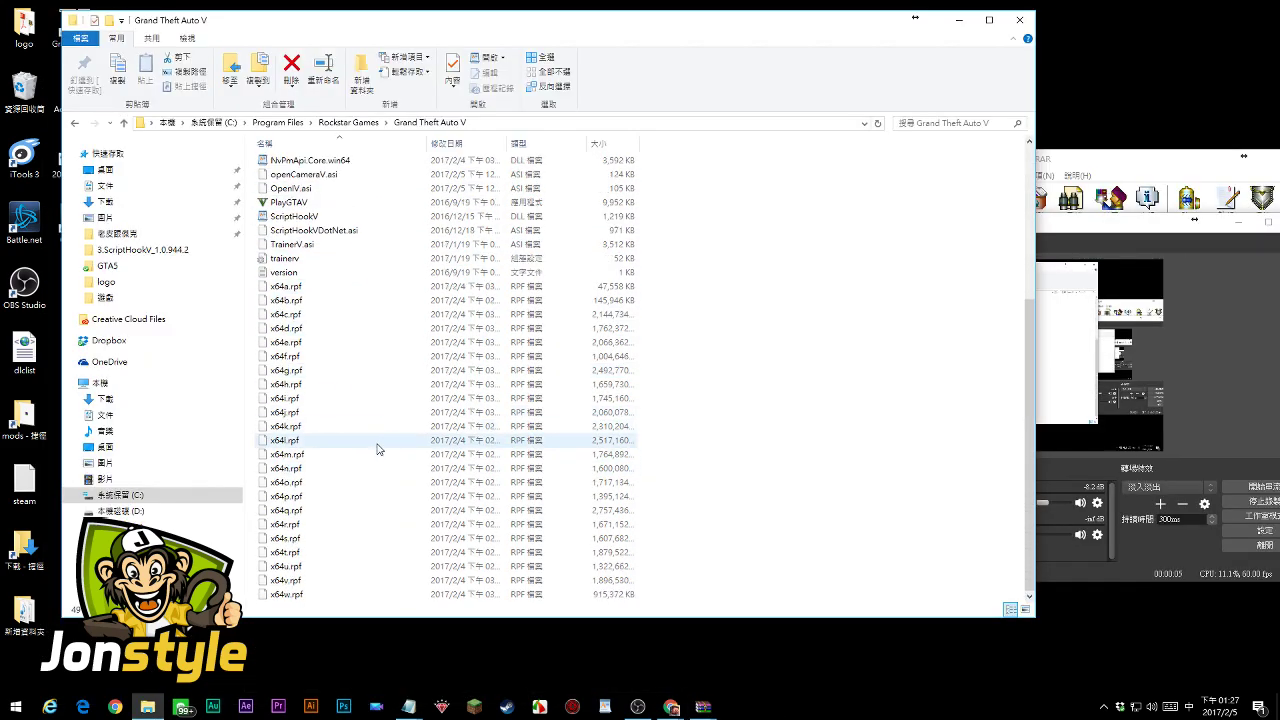
Copy x64e.rpf, x64i.rpf and x64w.rpf from the Grand Theft Auto V folder into its mods folder
{"action": "left_click", "coordinate": [295, 345]}
{"action": "left_click", "coordinate": [298, 399], "text": "ctrl"}
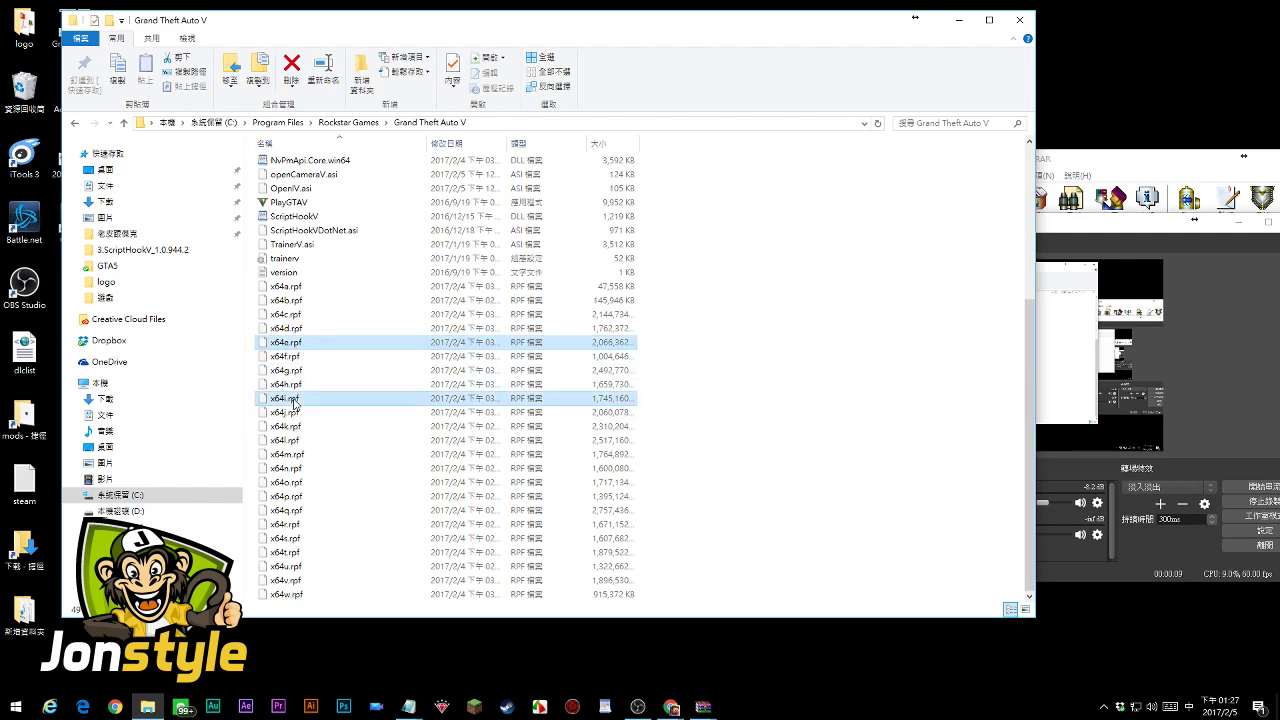
{"action": "left_click", "coordinate": [310, 594], "text": "ctrl"}
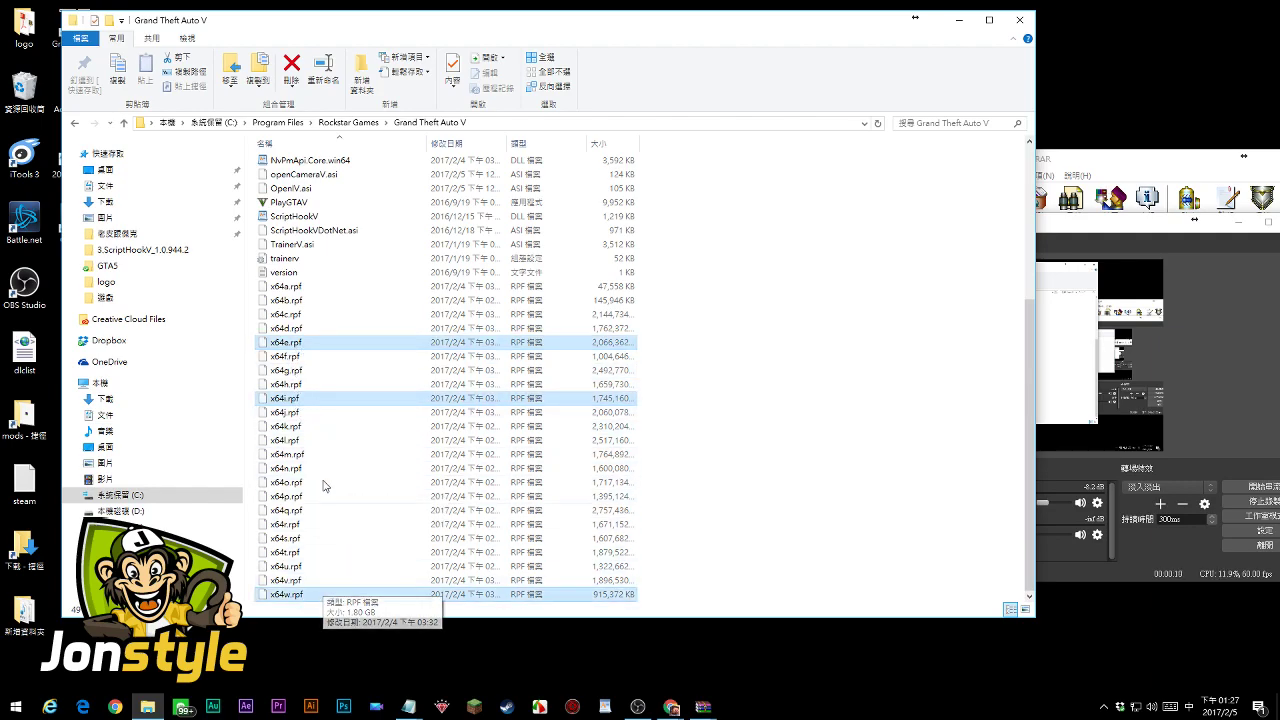
{"action": "right_click", "coordinate": [298, 340]}
{"action": "left_click", "coordinate": [335, 501]}
{"action": "scroll", "coordinate": [300, 350], "scroll_direction": "up", "scroll_amount": 6}
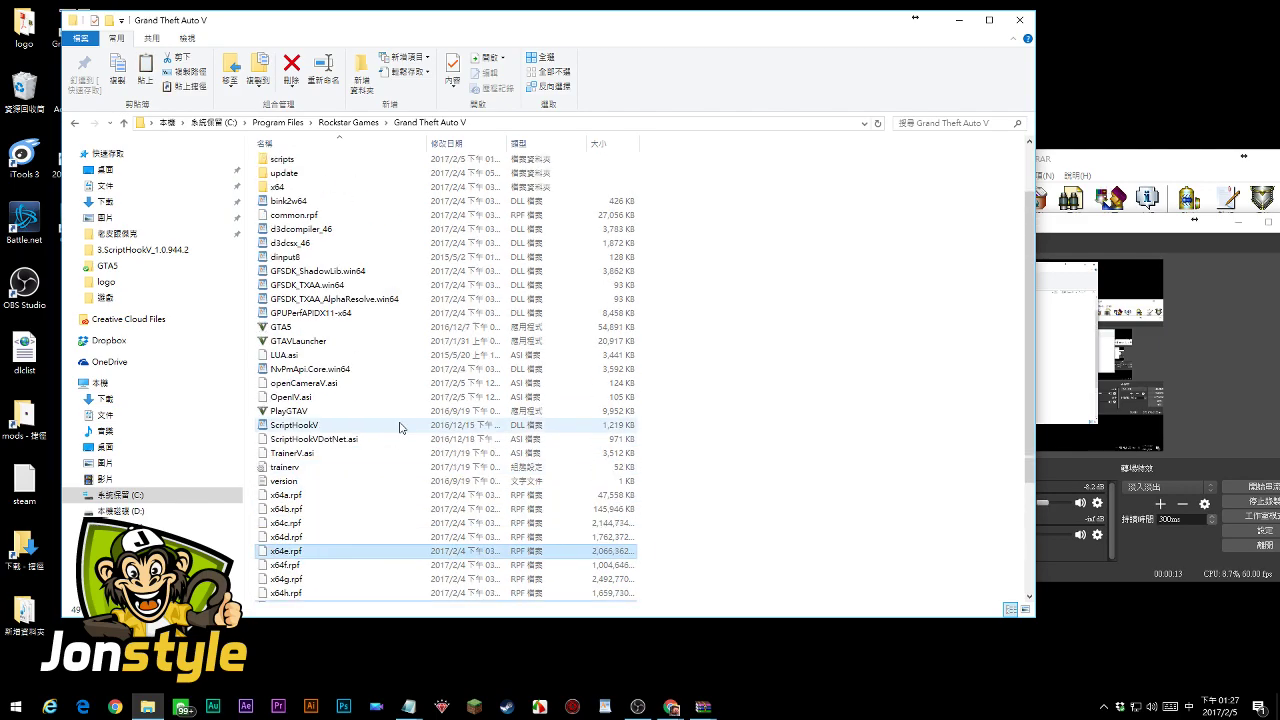
{"action": "double_click", "coordinate": [300, 163]}
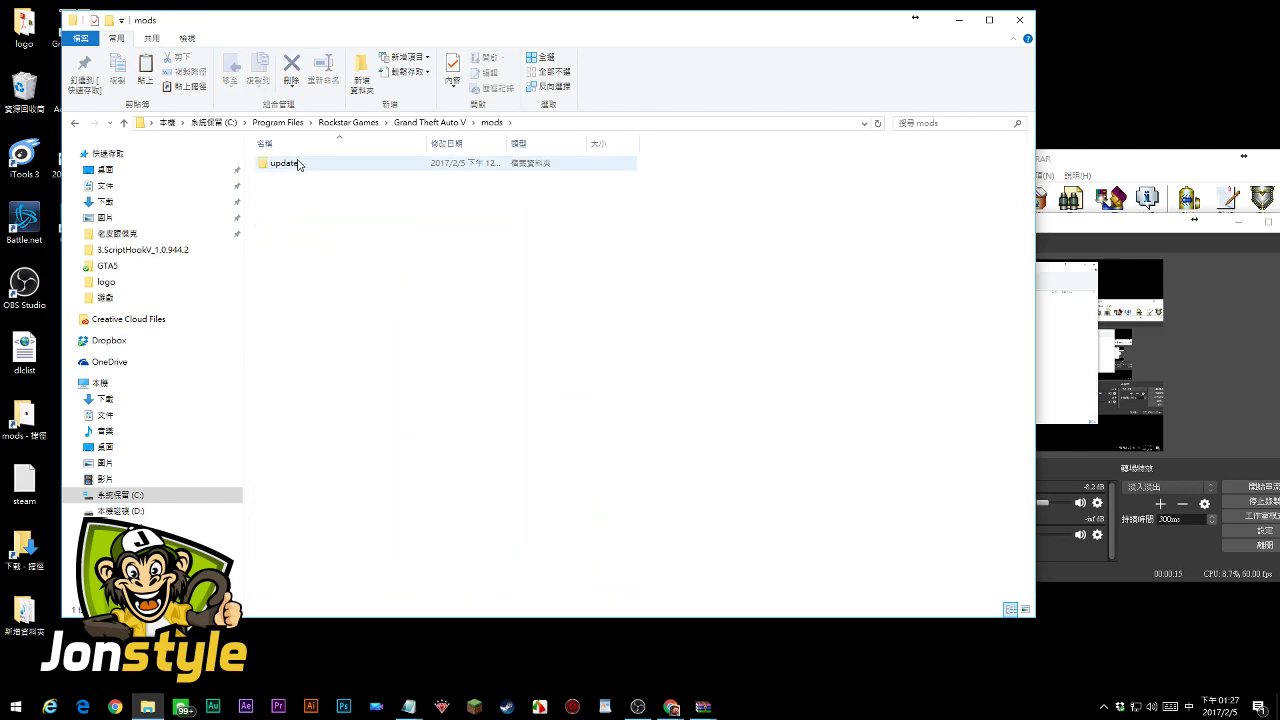
{"action": "right_click", "coordinate": [307, 222]}
{"action": "left_click", "coordinate": [342, 311]}
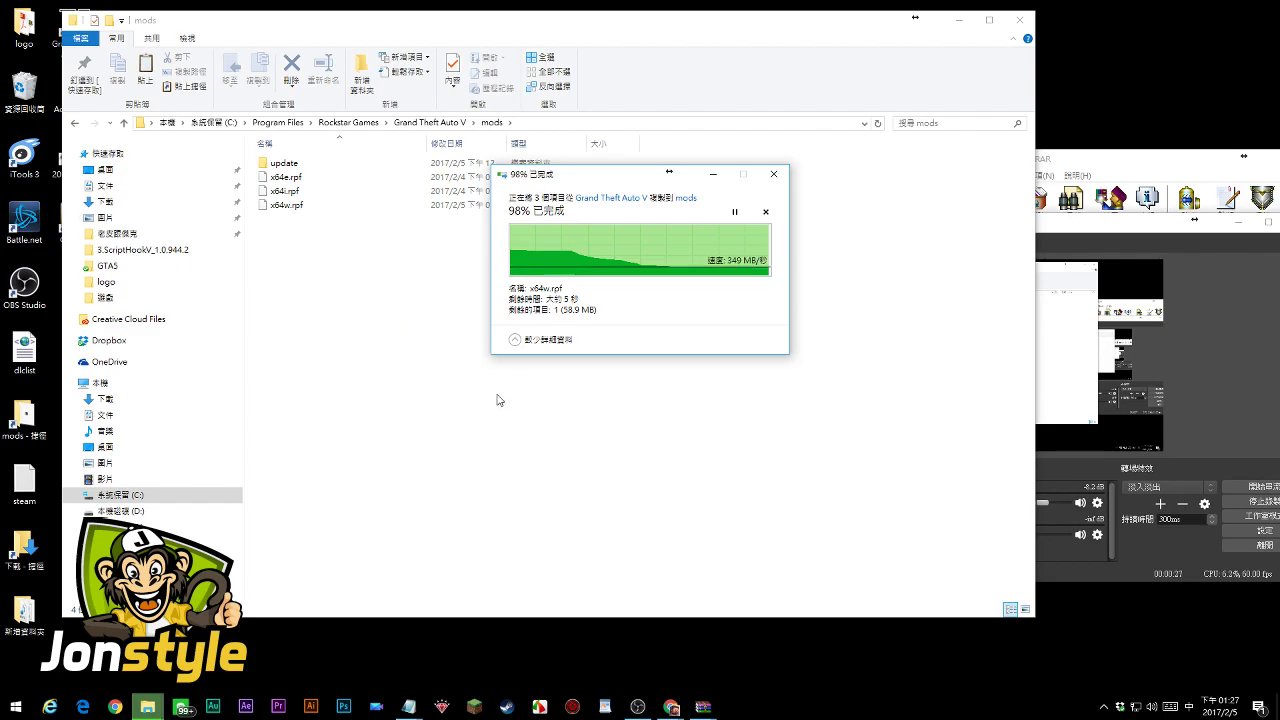
{"action": "left_click", "coordinate": [557, 434]}
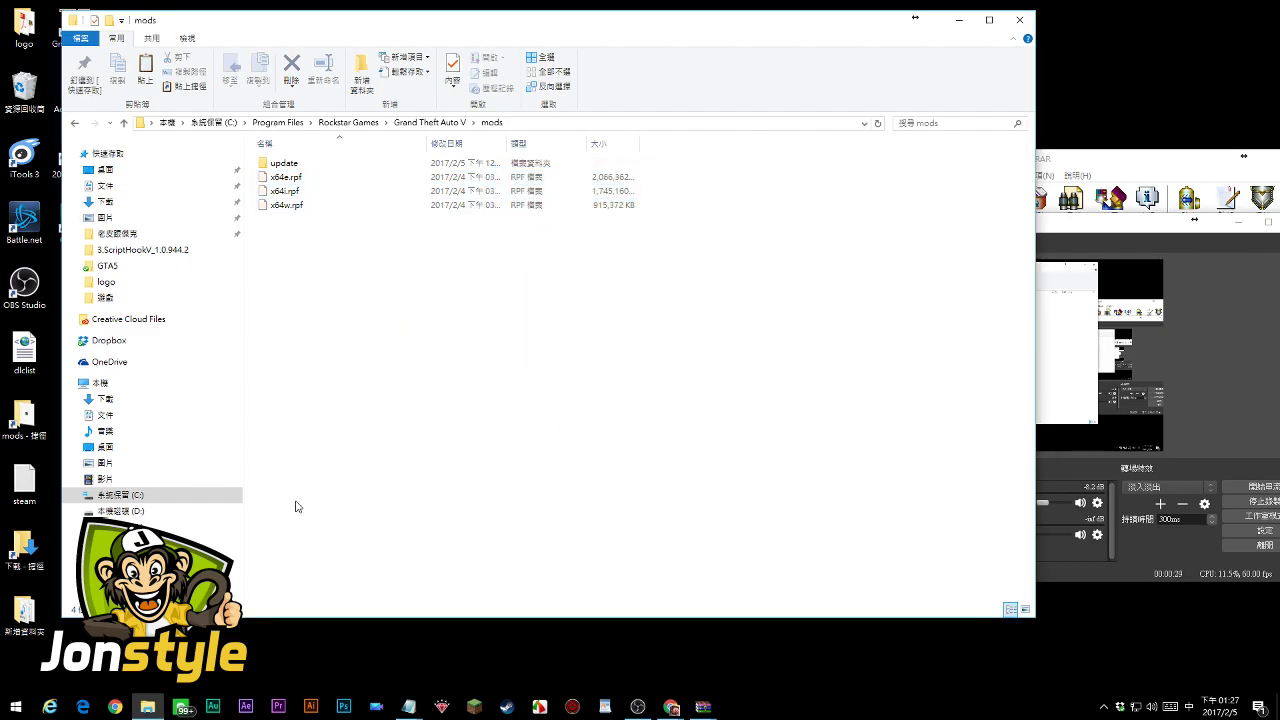
Switch to OpenIV, load the Windows version of Grand Theft Auto V and open its mods folder
{"action": "left_click", "coordinate": [960, 20]}
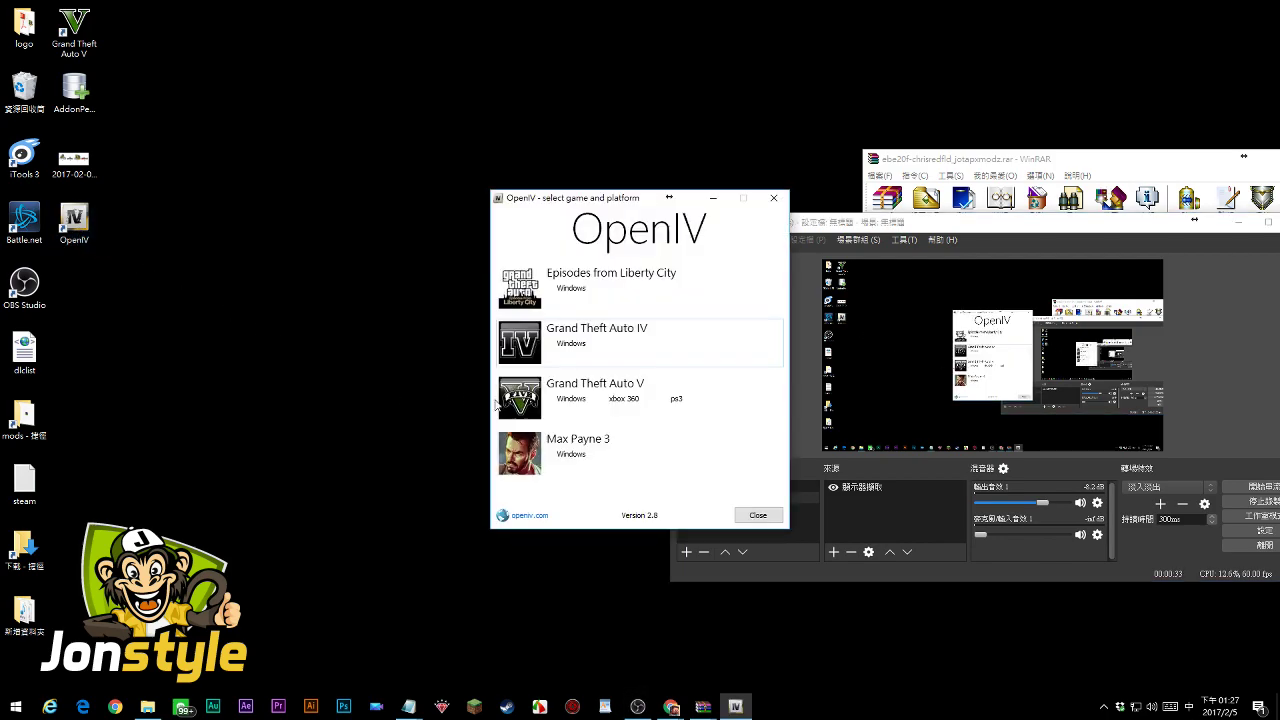
{"action": "left_click", "coordinate": [584, 398]}
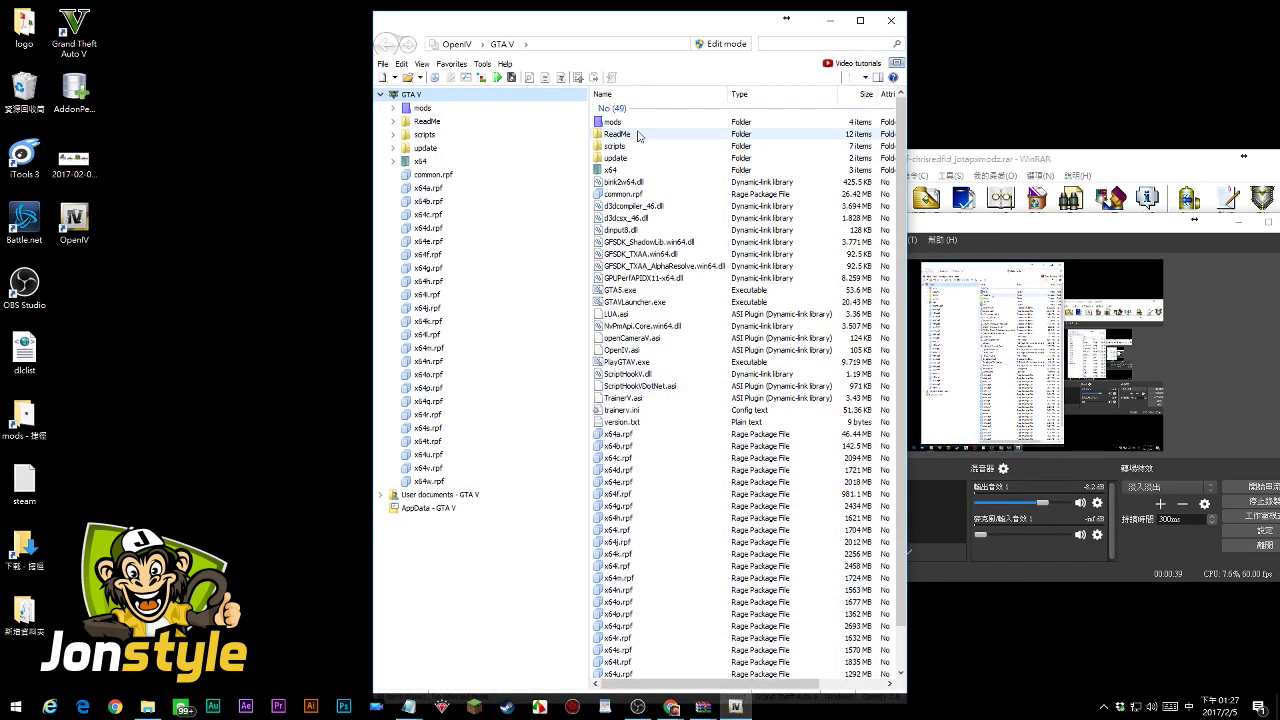
{"action": "double_click", "coordinate": [613, 122]}
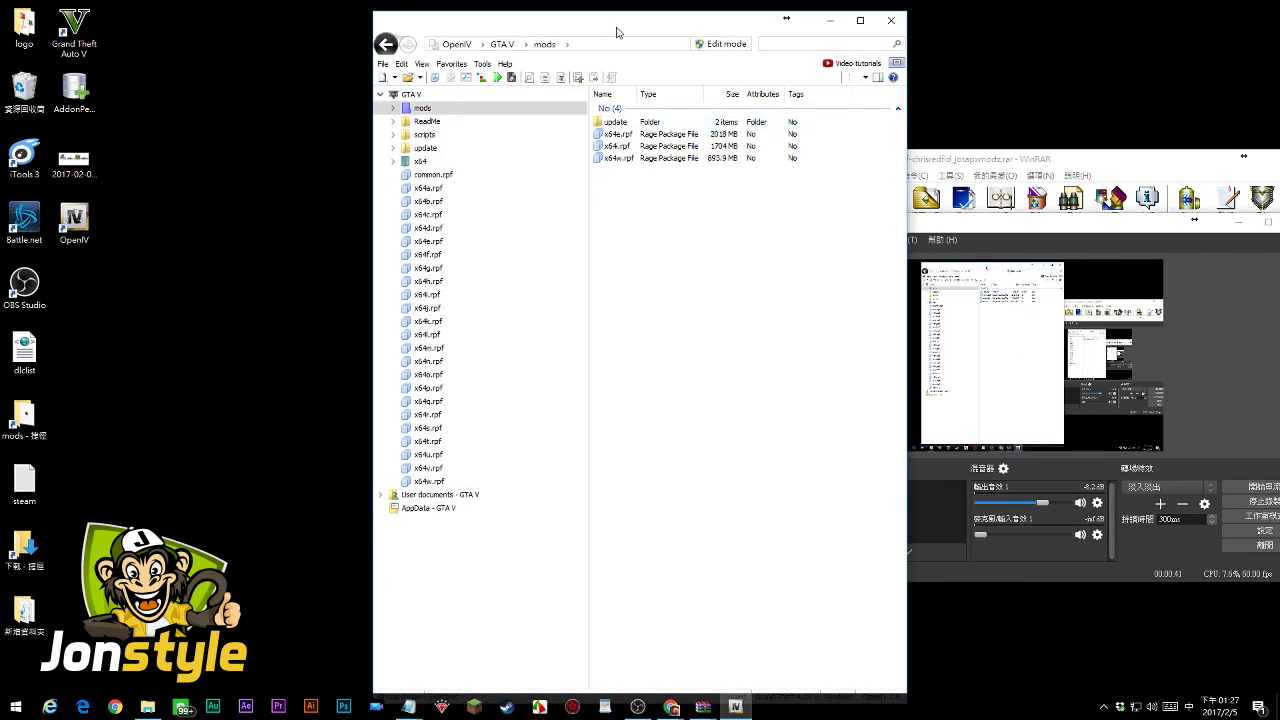
{"action": "left_click_drag", "start_coordinate": [618, 30], "coordinate": [322, 30]}
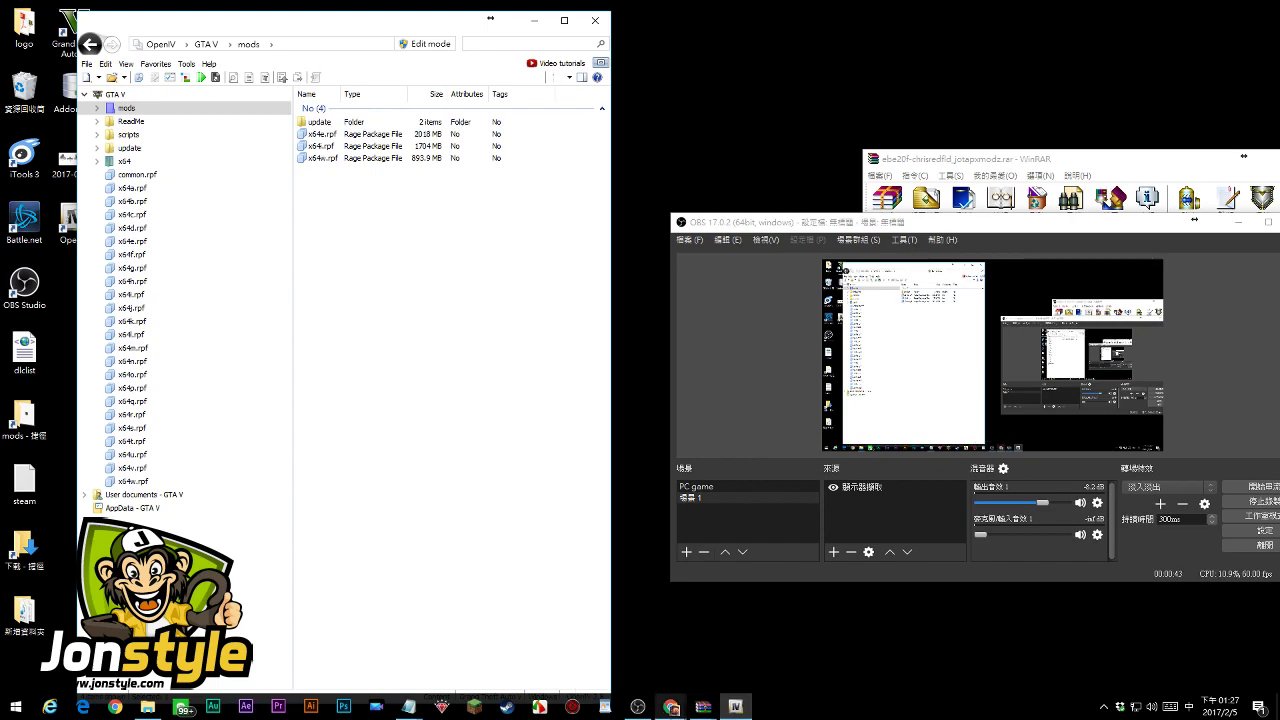
Open README.txt from 90032f-USSHumvee Crusader.zip and highlight the install path x64e.rpf\levels\gta5\vehicles.rpf, keeping the OpenIV window uncovered
{"action": "mouse_move", "coordinate": [664, 711]}
{"action": "mouse_move", "coordinate": [703, 706]}
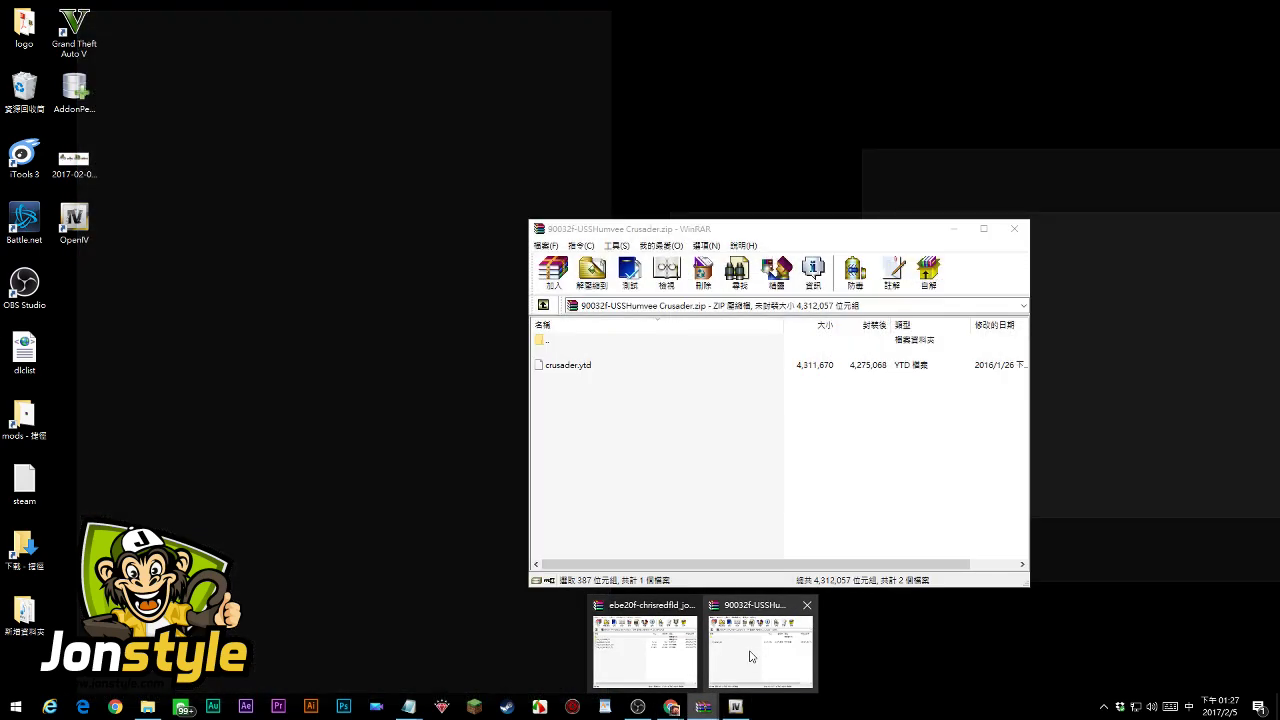
{"action": "left_click", "coordinate": [753, 652]}
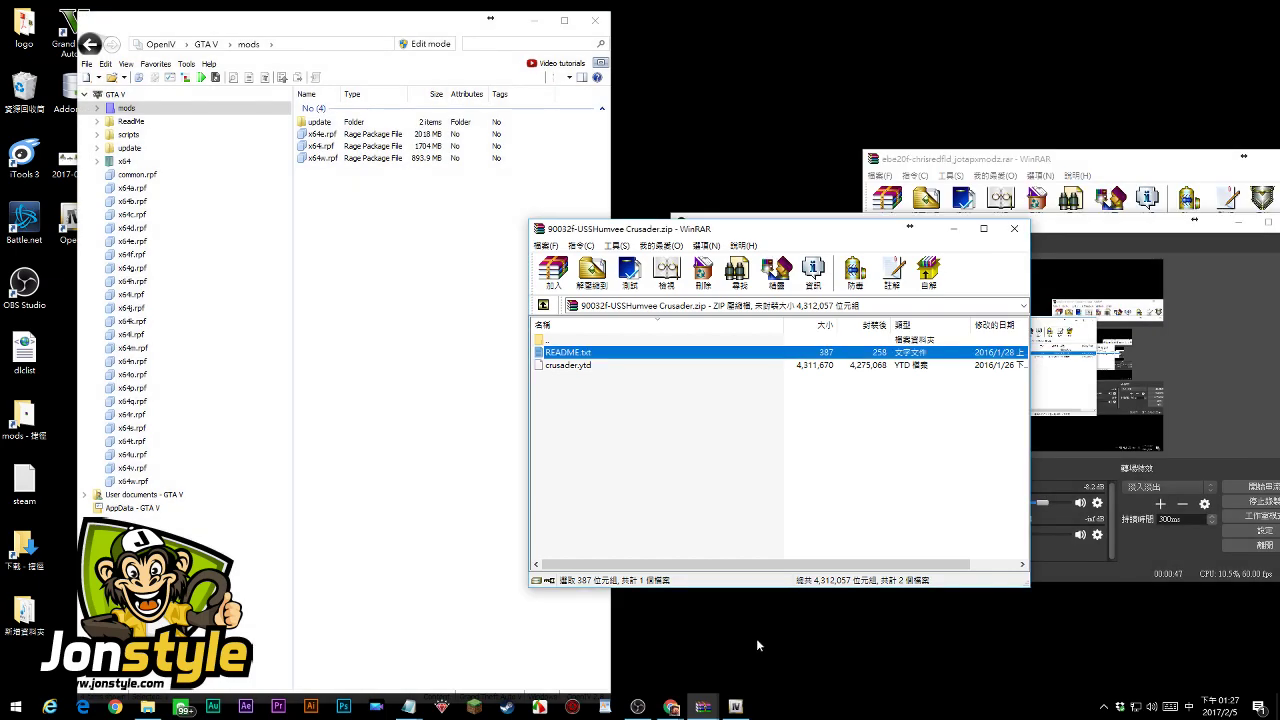
{"action": "double_click", "coordinate": [565, 355]}
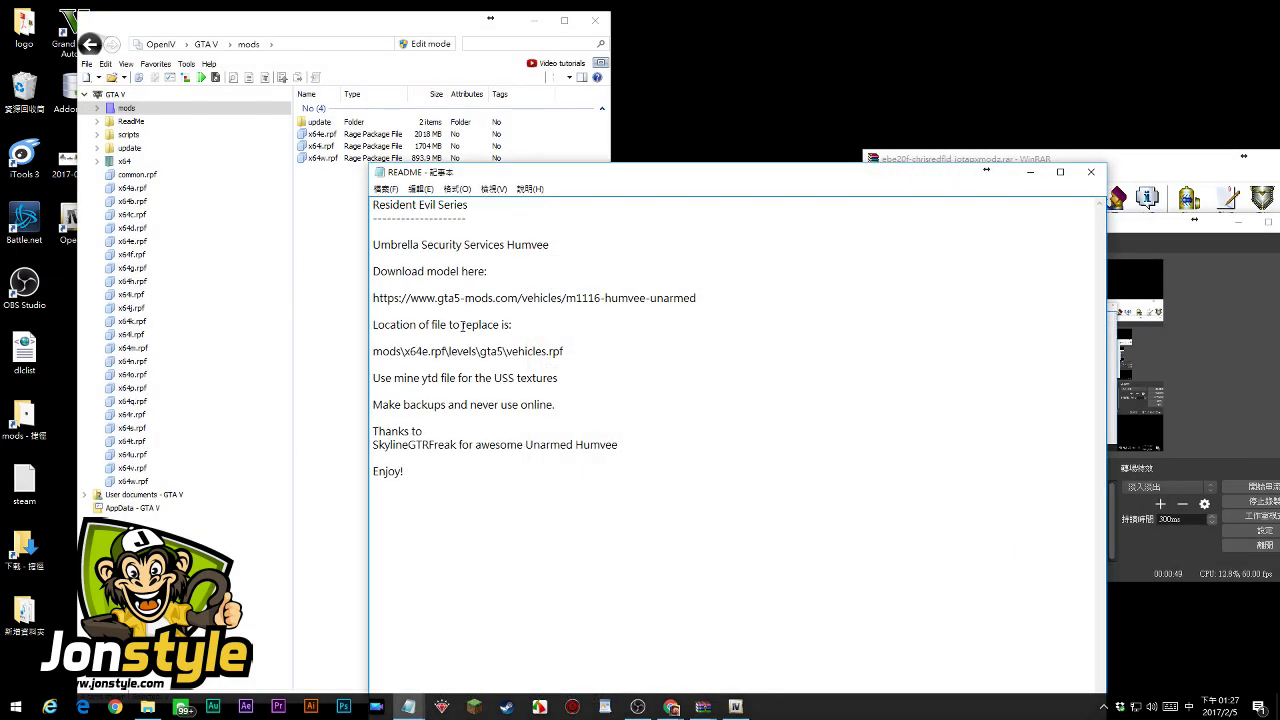
{"action": "left_click_drag", "start_coordinate": [405, 350], "coordinate": [581, 350]}
{"action": "left_click_drag", "start_coordinate": [651, 187], "coordinate": [1080, 142]}
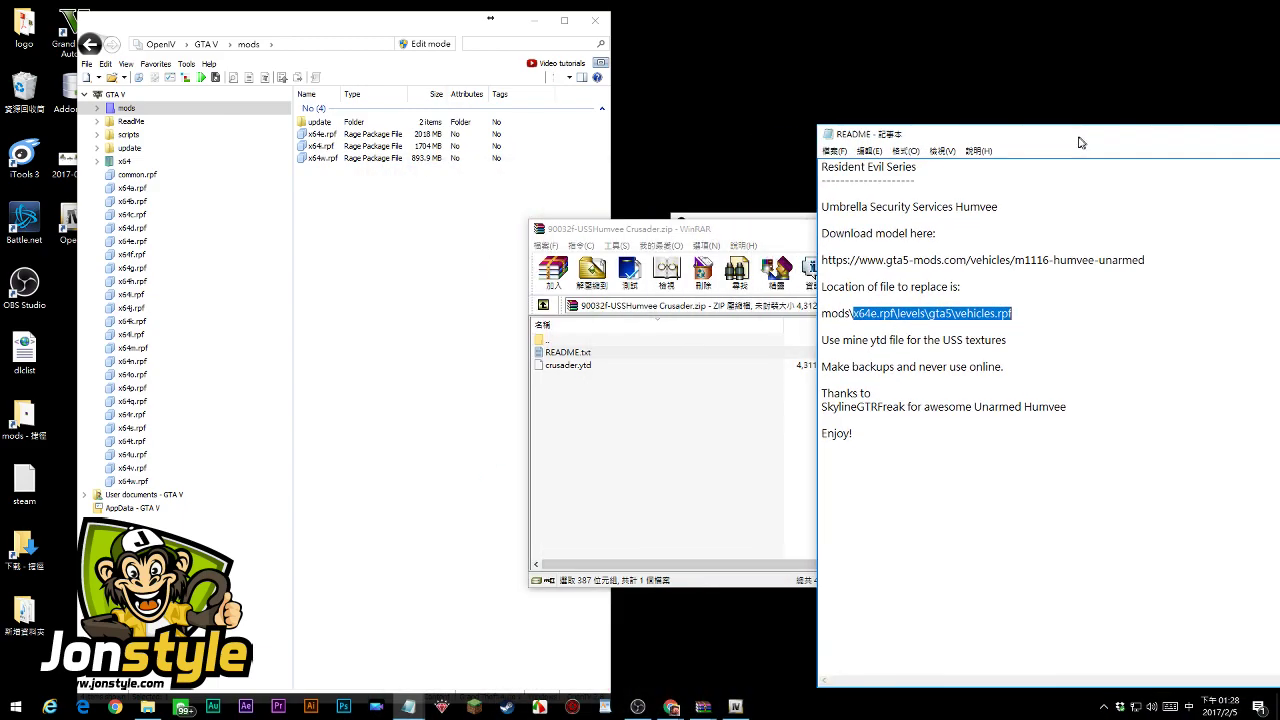
Open vehicles.rpf under mods\x64e.rpf\levels\gta5 in OpenIV
{"action": "double_click", "coordinate": [318, 134]}
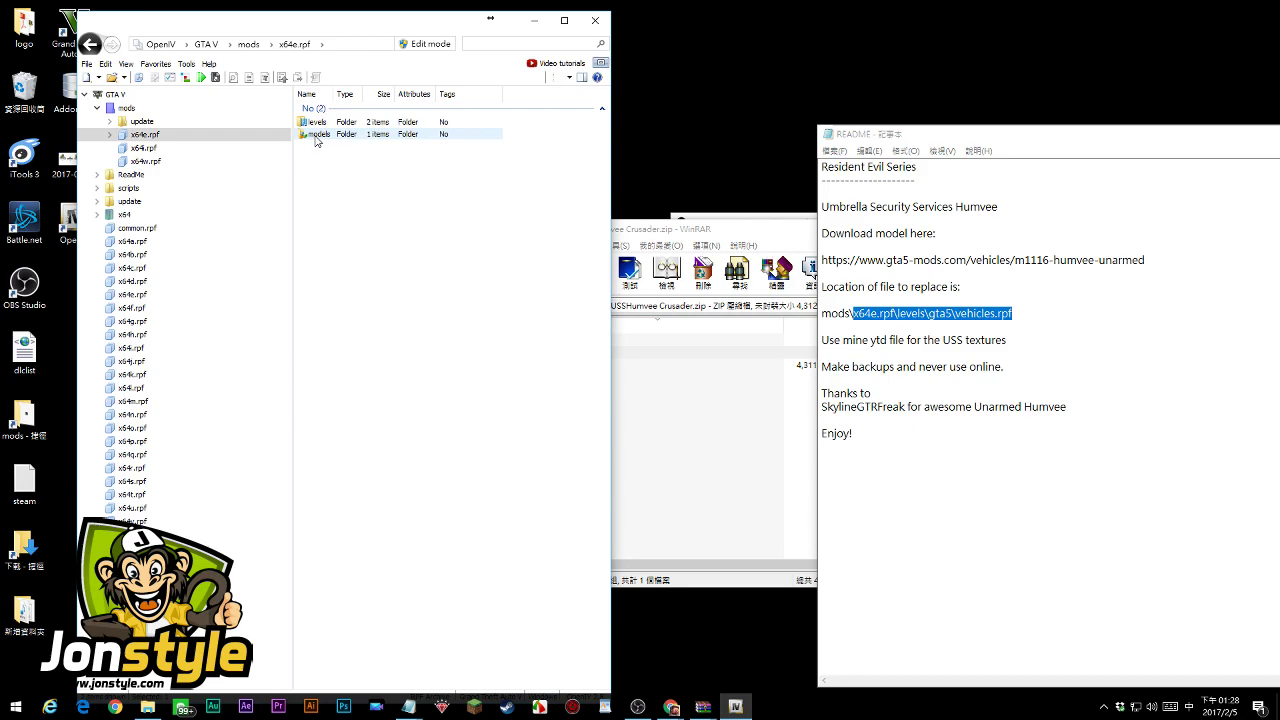
{"action": "double_click", "coordinate": [316, 122]}
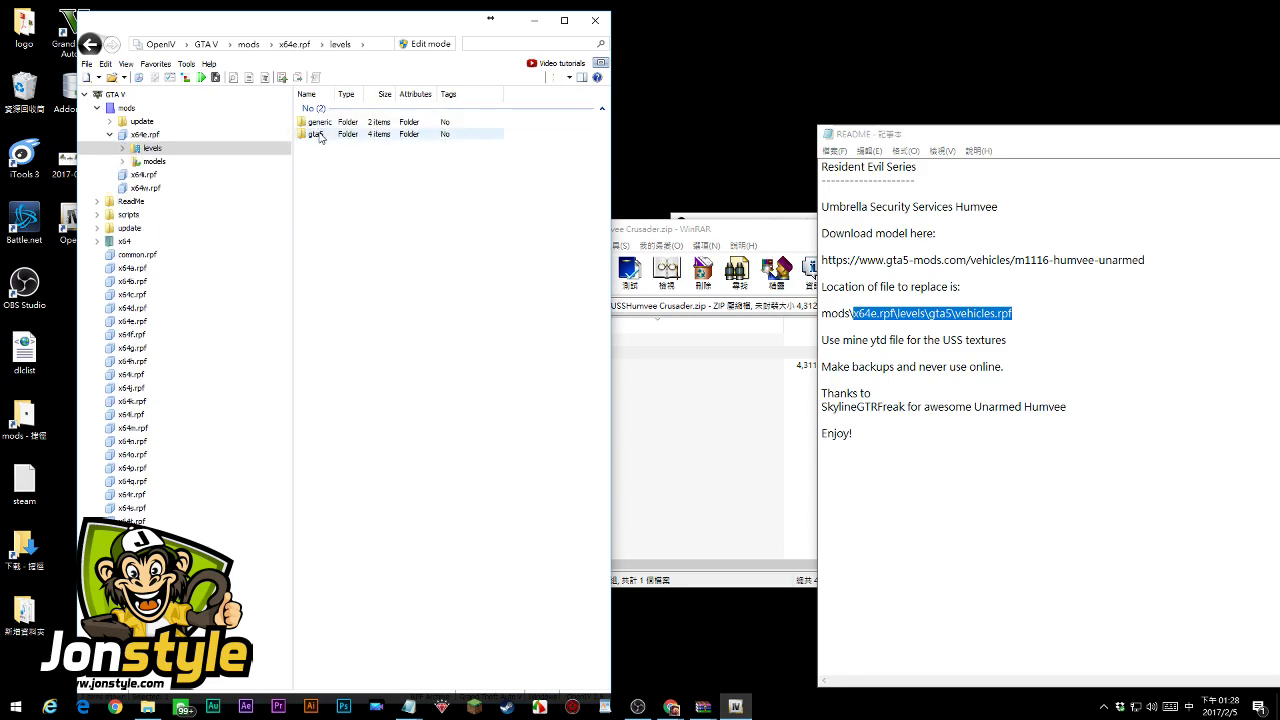
{"action": "double_click", "coordinate": [316, 134]}
{"action": "left_click", "coordinate": [322, 158]}
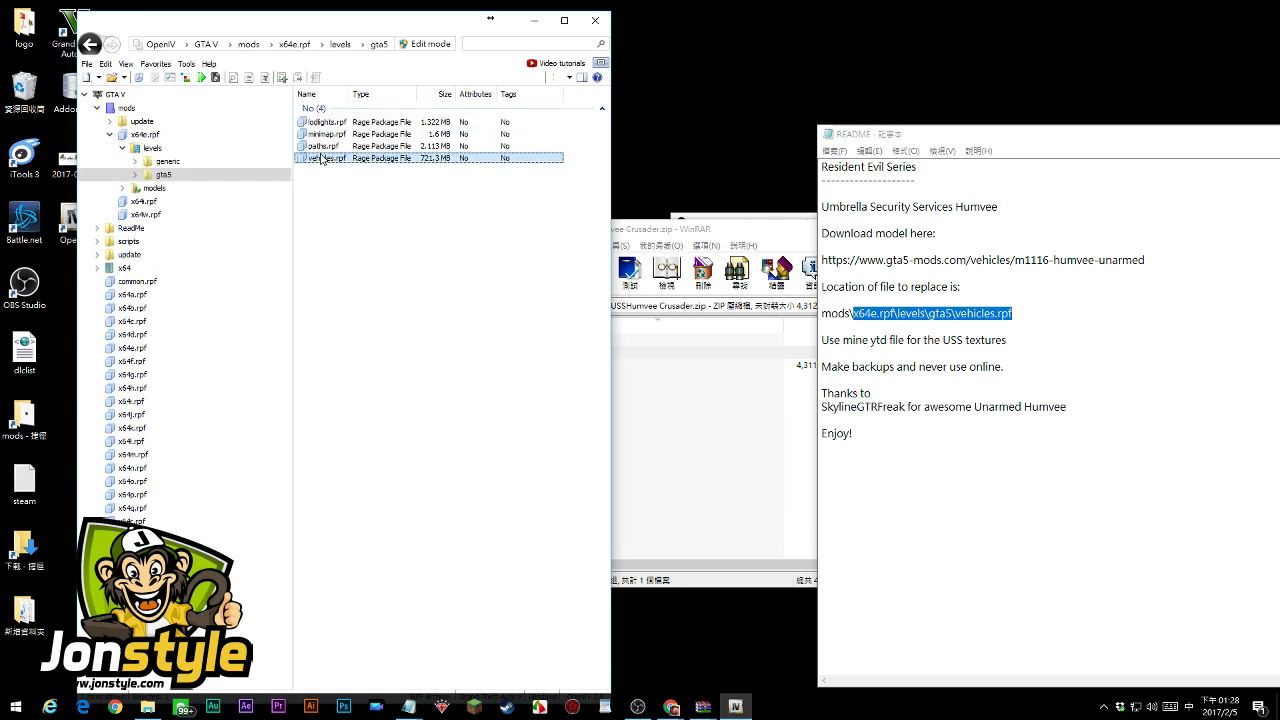
Select crusader.ytd in the Humvee archive, locate the crusader files in vehicles.rpf, and place both windows side by side
{"action": "left_click", "coordinate": [682, 435]}
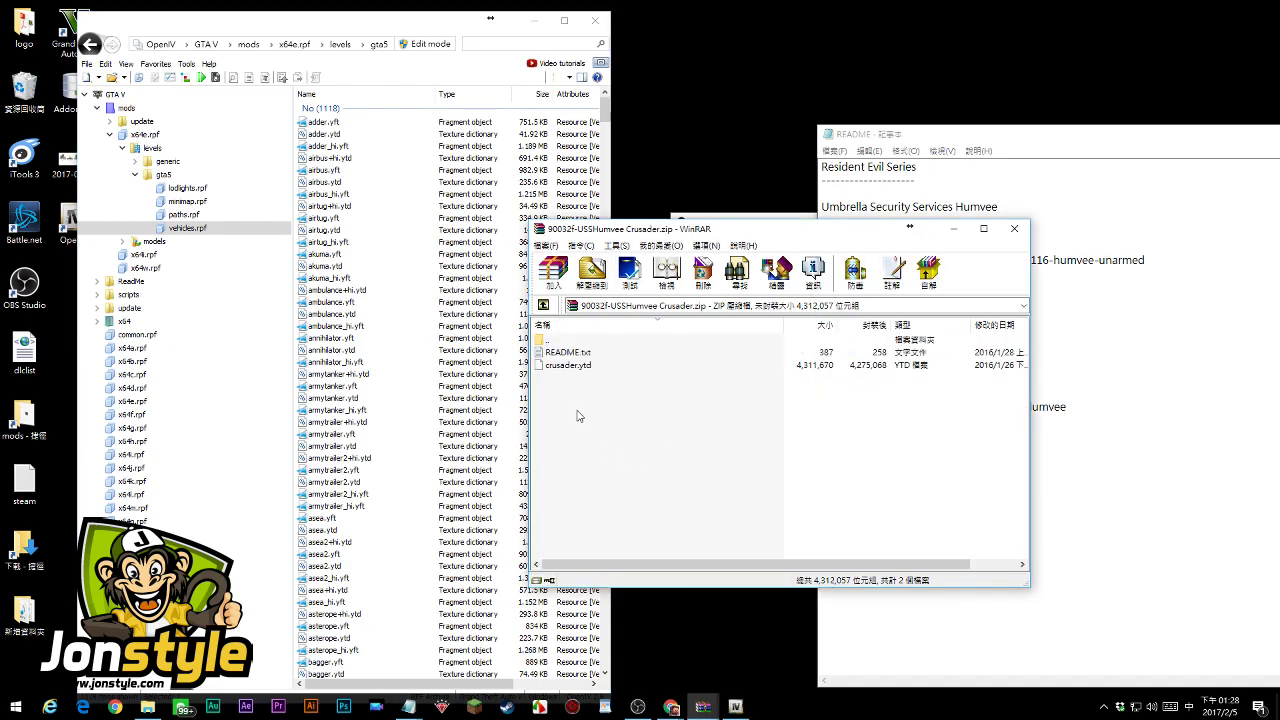
{"action": "left_click", "coordinate": [576, 368]}
{"action": "left_click_drag", "start_coordinate": [576, 368], "coordinate": [390, 418]}
{"action": "scroll", "coordinate": [385, 450], "scroll_direction": "down", "scroll_amount": 15}
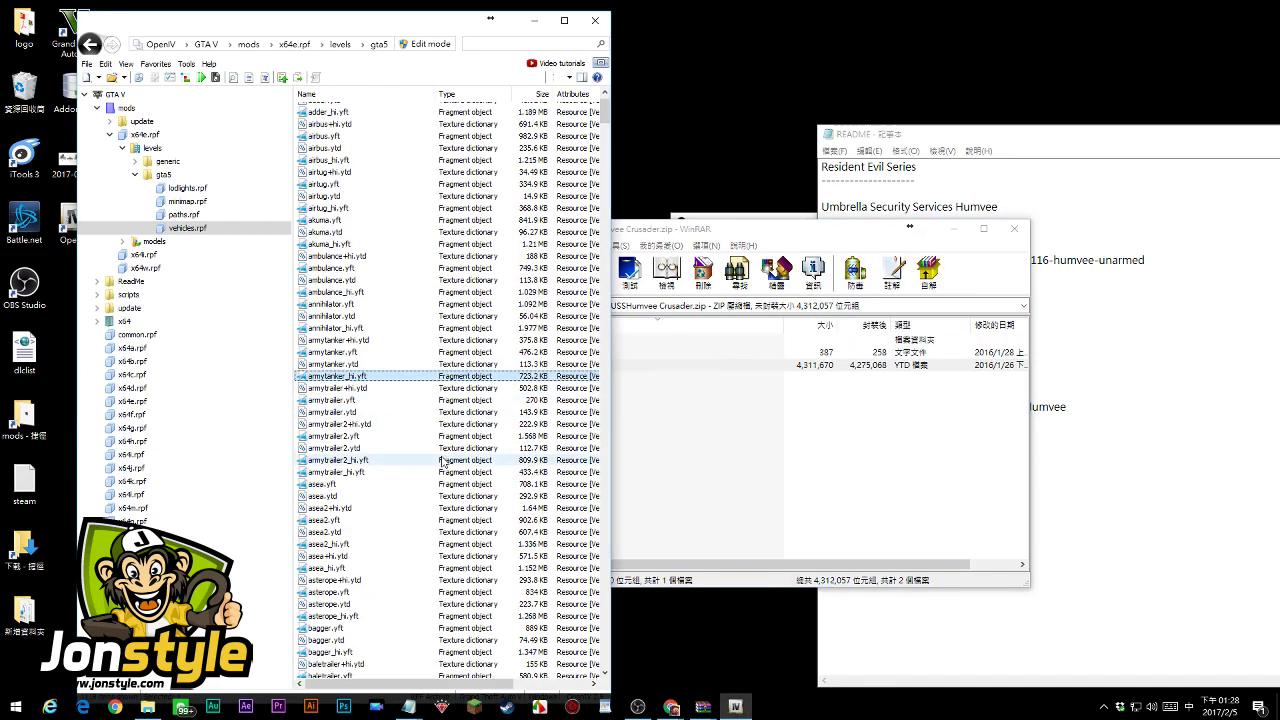
{"action": "scroll", "coordinate": [385, 486], "scroll_direction": "down", "scroll_amount": 15}
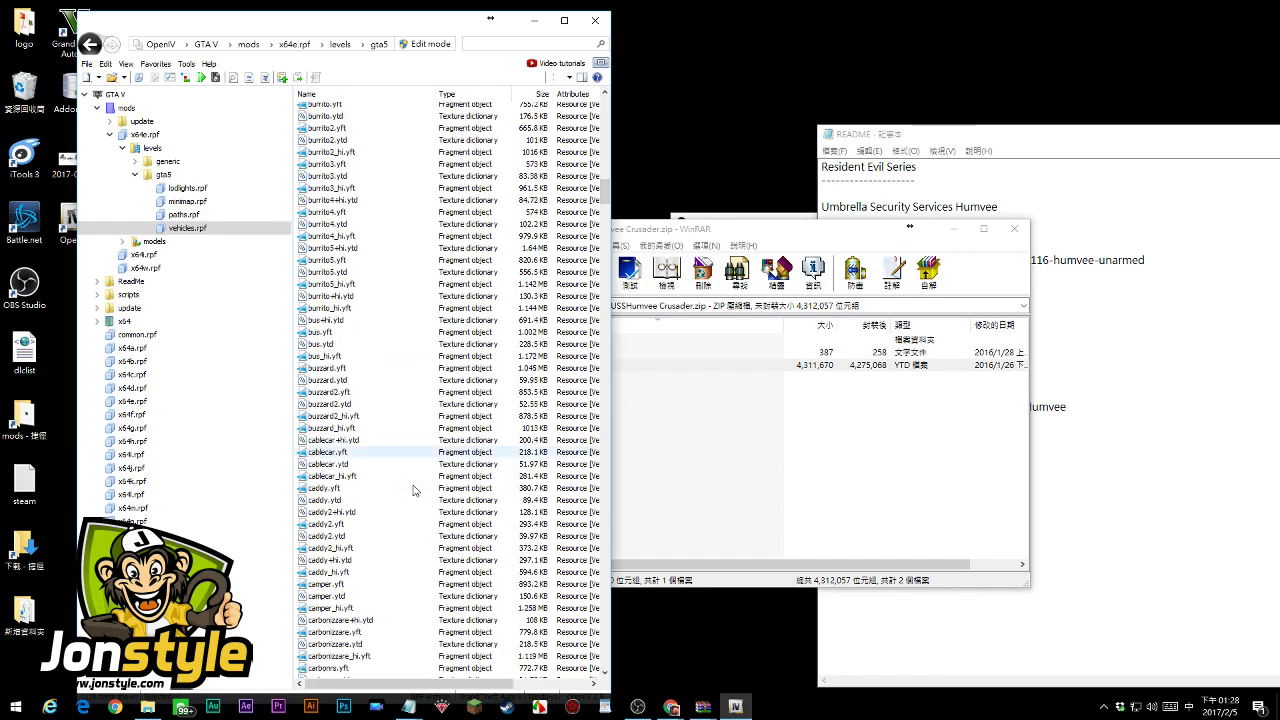
{"action": "scroll", "coordinate": [420, 493], "scroll_direction": "down", "scroll_amount": 20}
{"action": "left_click_drag", "start_coordinate": [680, 232], "coordinate": [804, 233]}
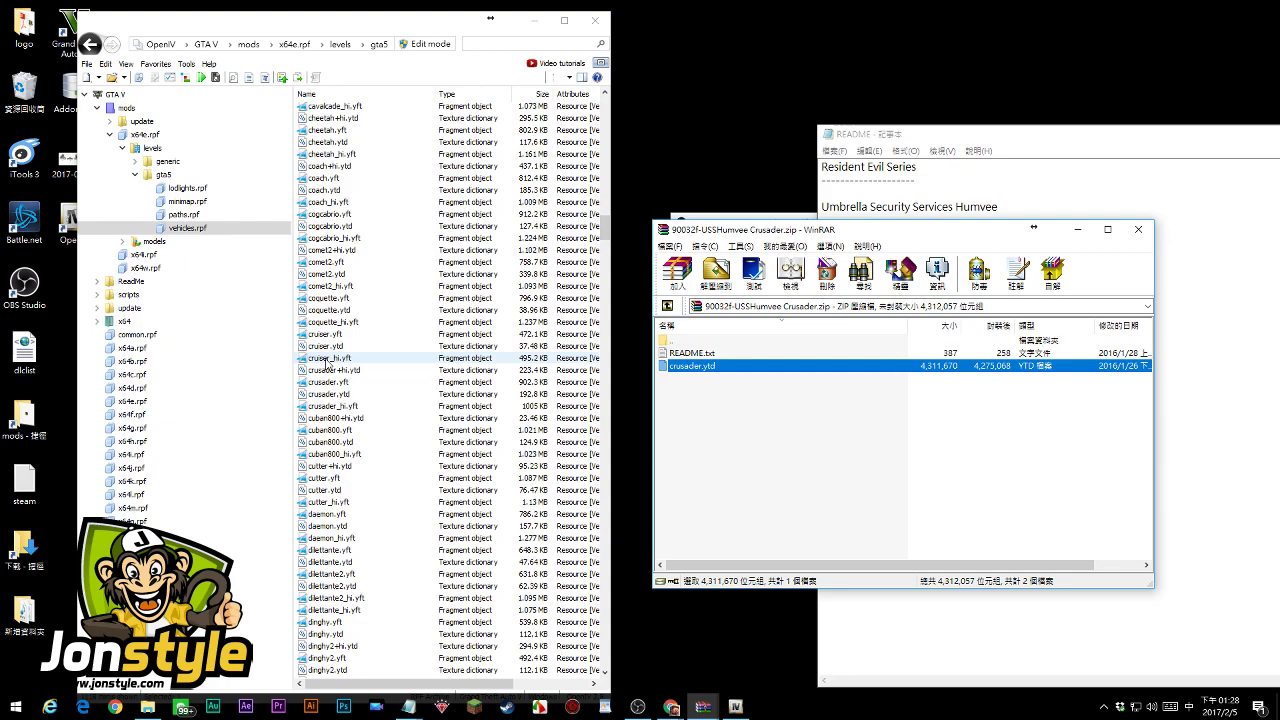
Turn on OpenIV's edit mode and add crusader.ytd from the Humvee archive to vehicles.rpf
{"action": "left_click_drag", "start_coordinate": [330, 368], "coordinate": [673, 389]}
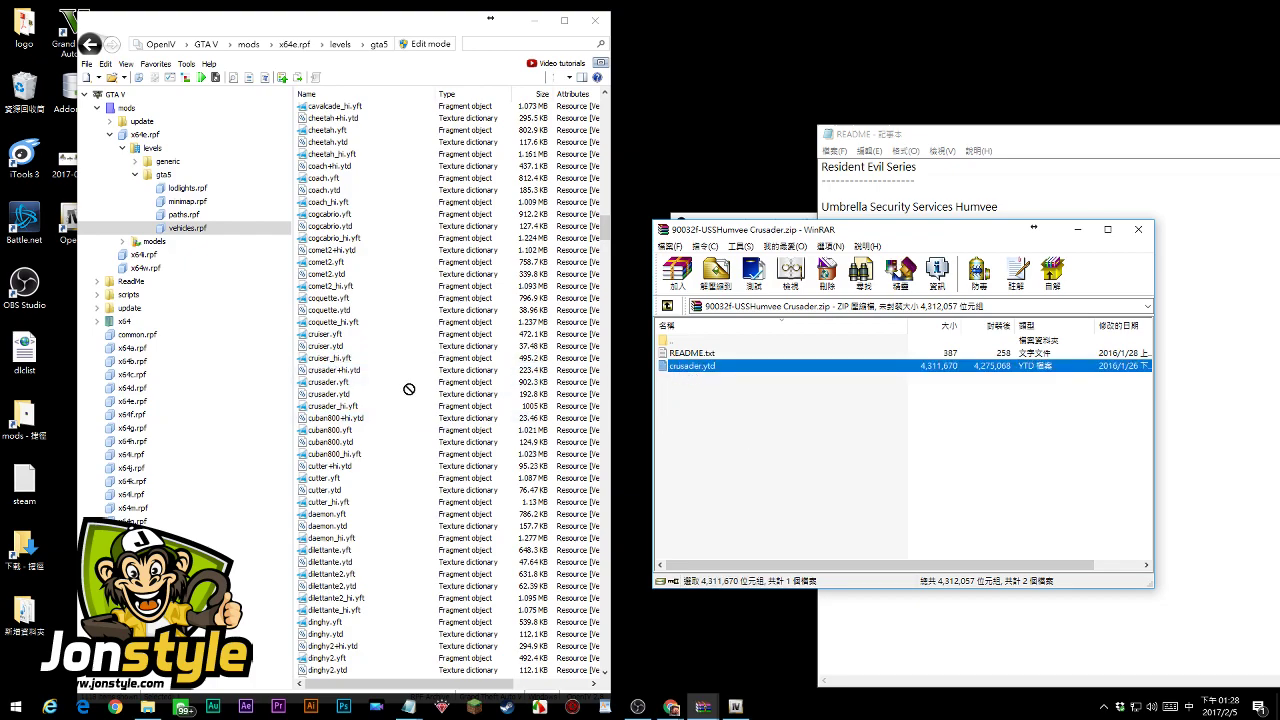
{"action": "left_click", "coordinate": [430, 44]}
{"action": "left_click", "coordinate": [680, 399]}
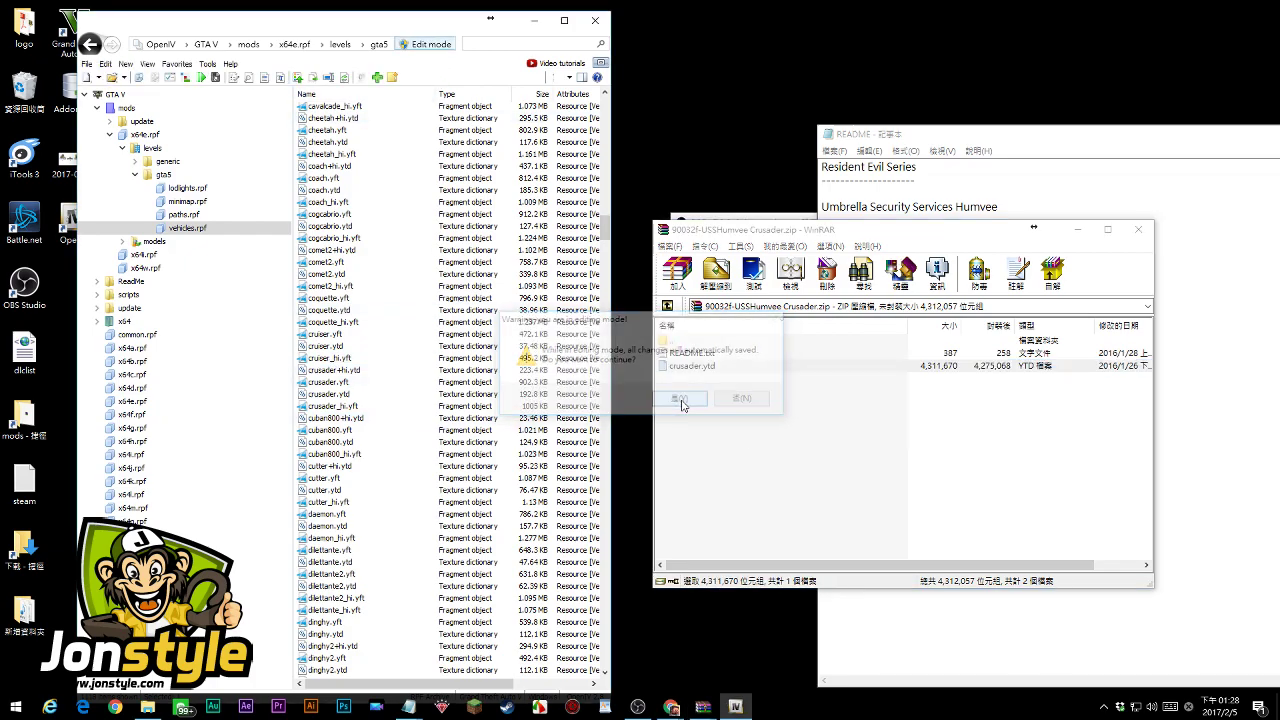
{"action": "left_click", "coordinate": [779, 555]}
{"action": "left_click_drag", "start_coordinate": [689, 371], "coordinate": [388, 393]}
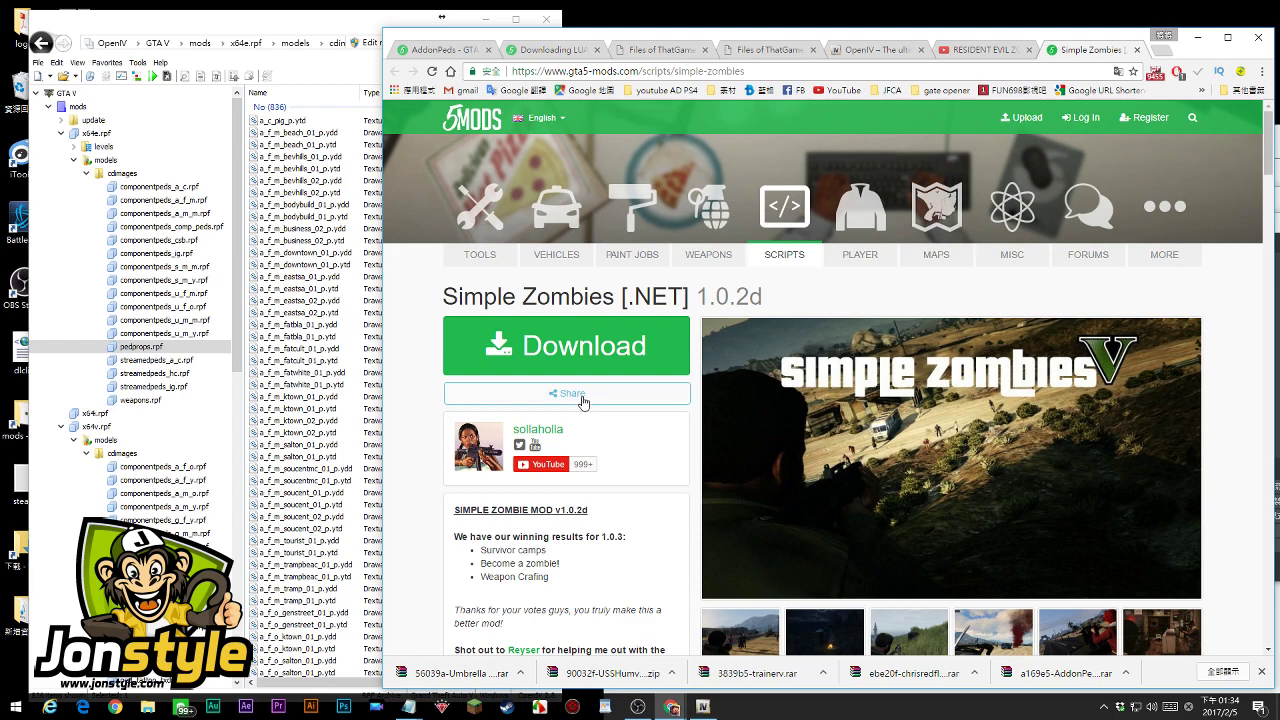
Download Simple Zombies [.NET] 1.0.2d and open Readme.txt from the ZombiesMod folder in its archive
{"action": "left_click", "coordinate": [598, 342]}
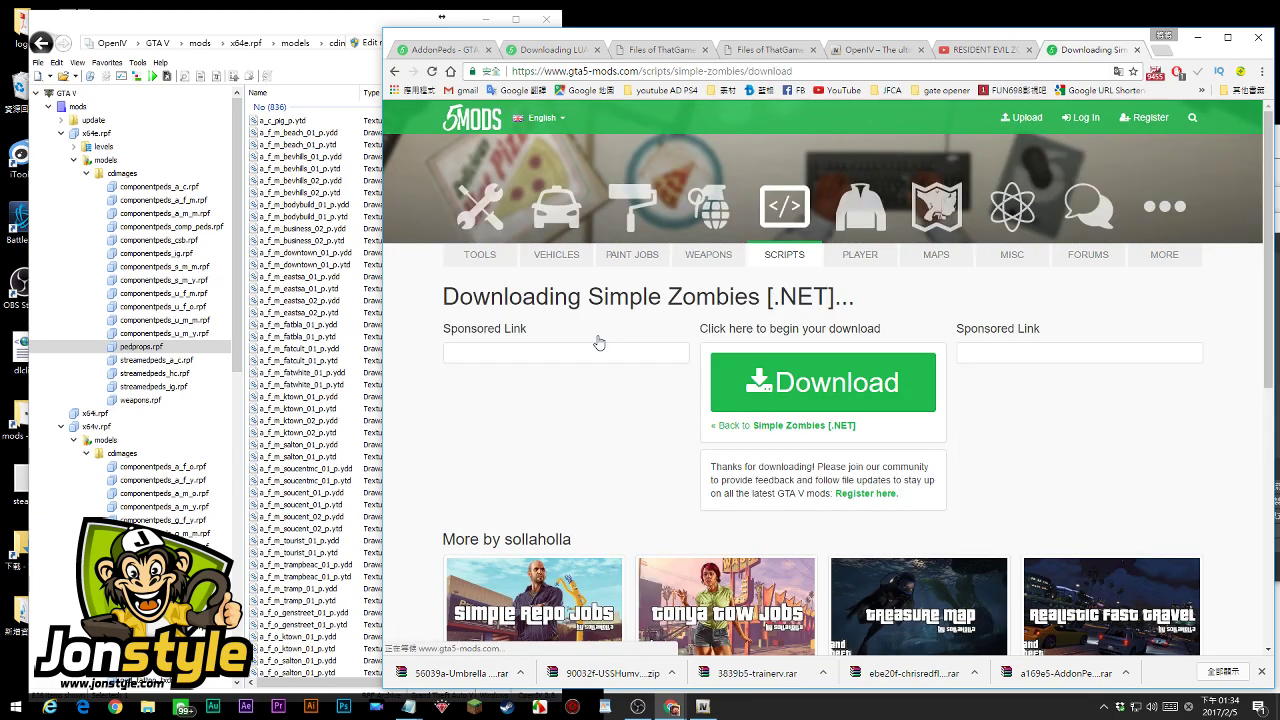
{"action": "left_click", "coordinate": [801, 391]}
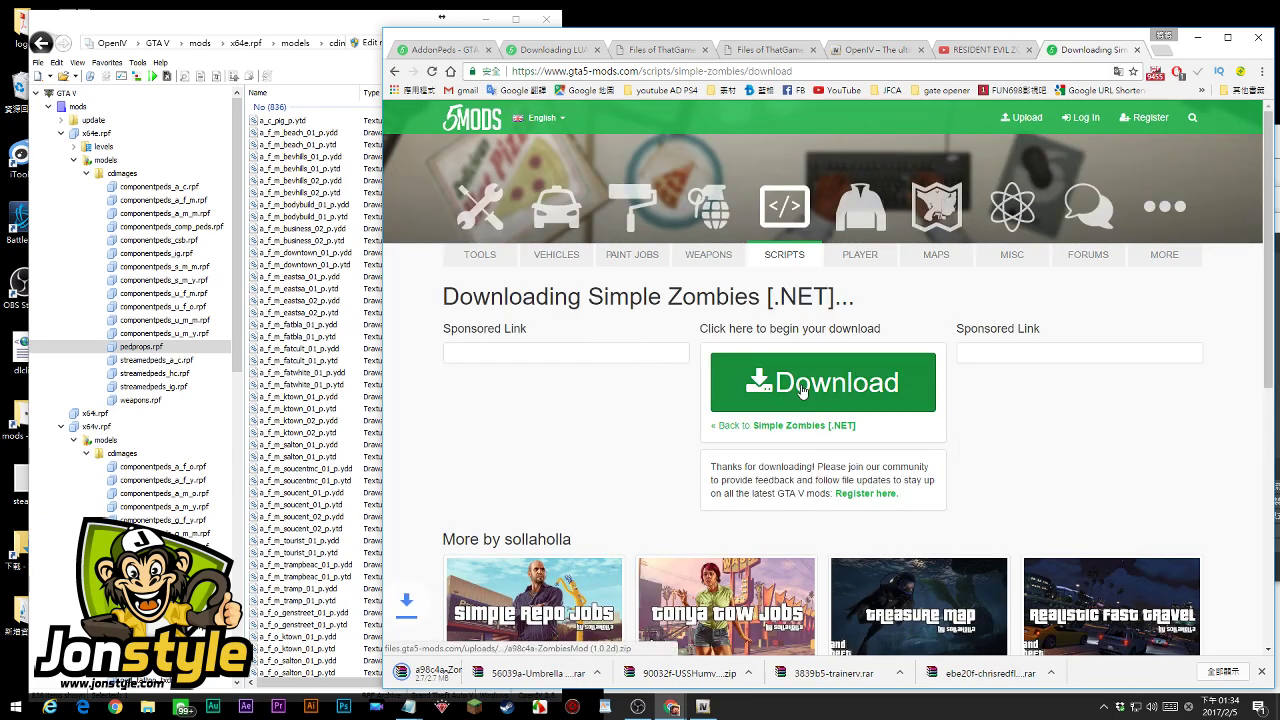
{"action": "left_click", "coordinate": [460, 675]}
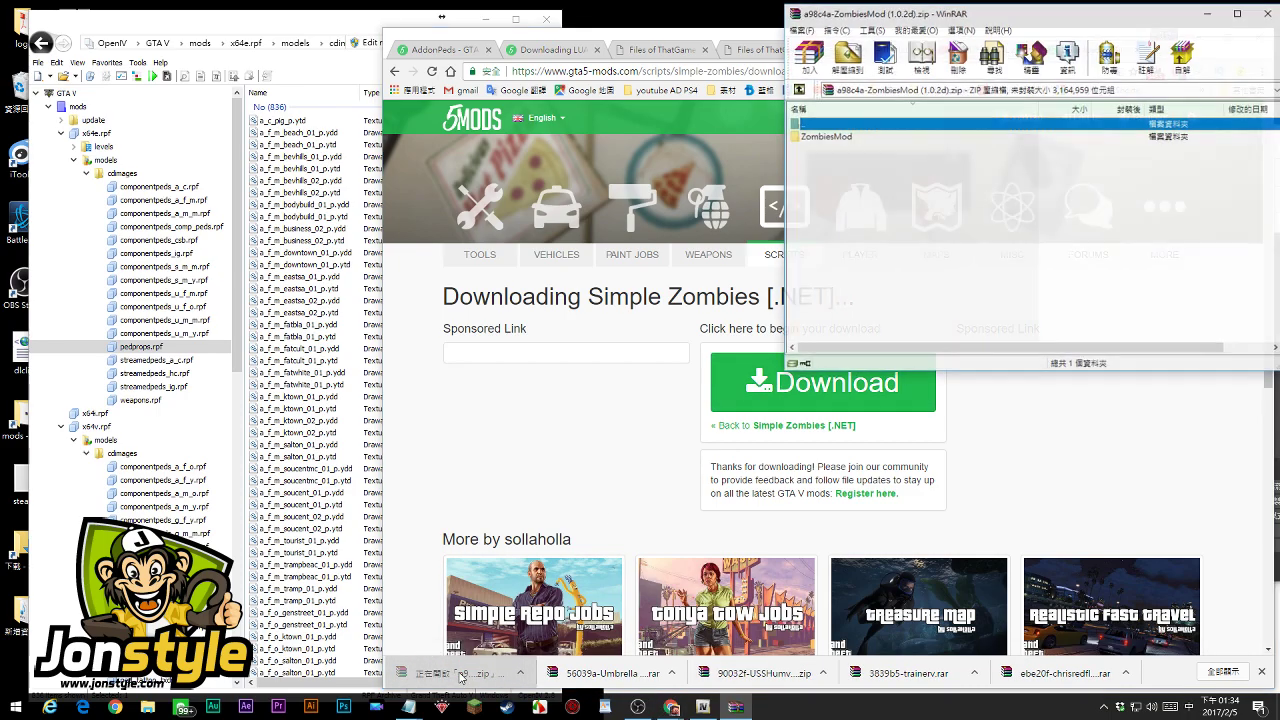
{"action": "double_click", "coordinate": [830, 137]}
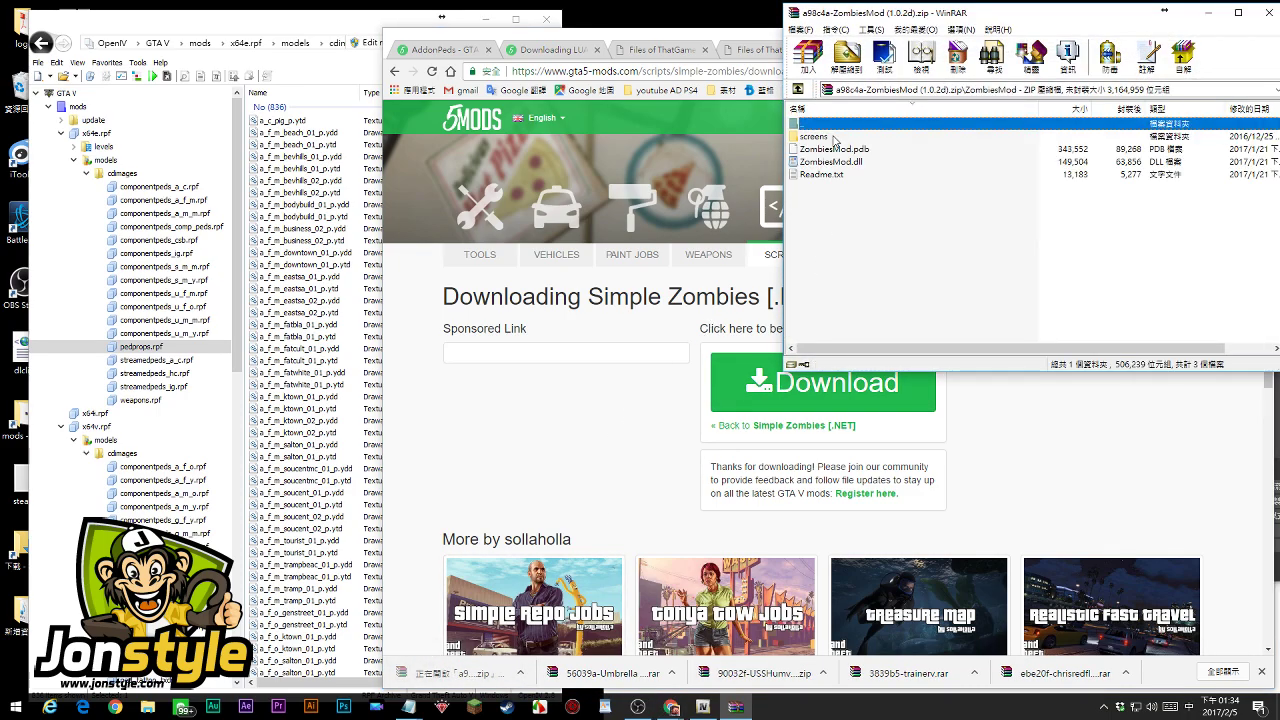
{"action": "double_click", "coordinate": [822, 174]}
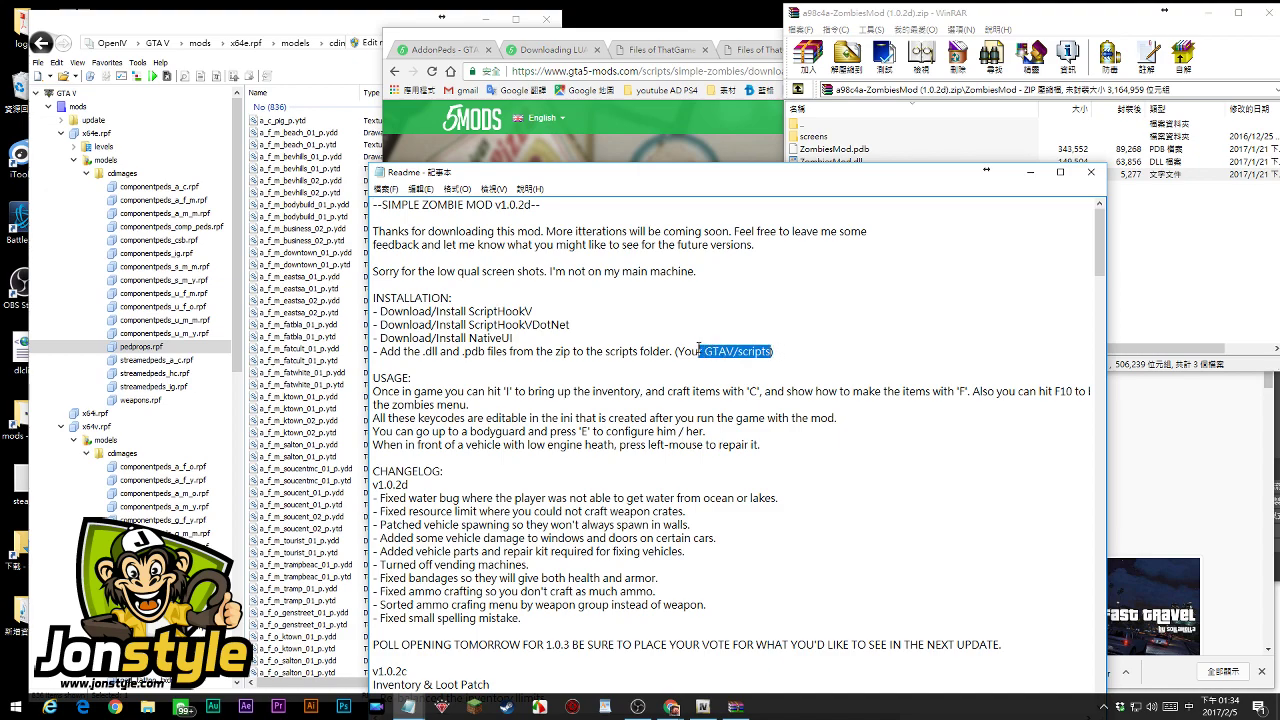
Turn on edit mode in OpenIV and open the scripts folder under the GTA V root
{"action": "left_click", "coordinate": [391, 24]}
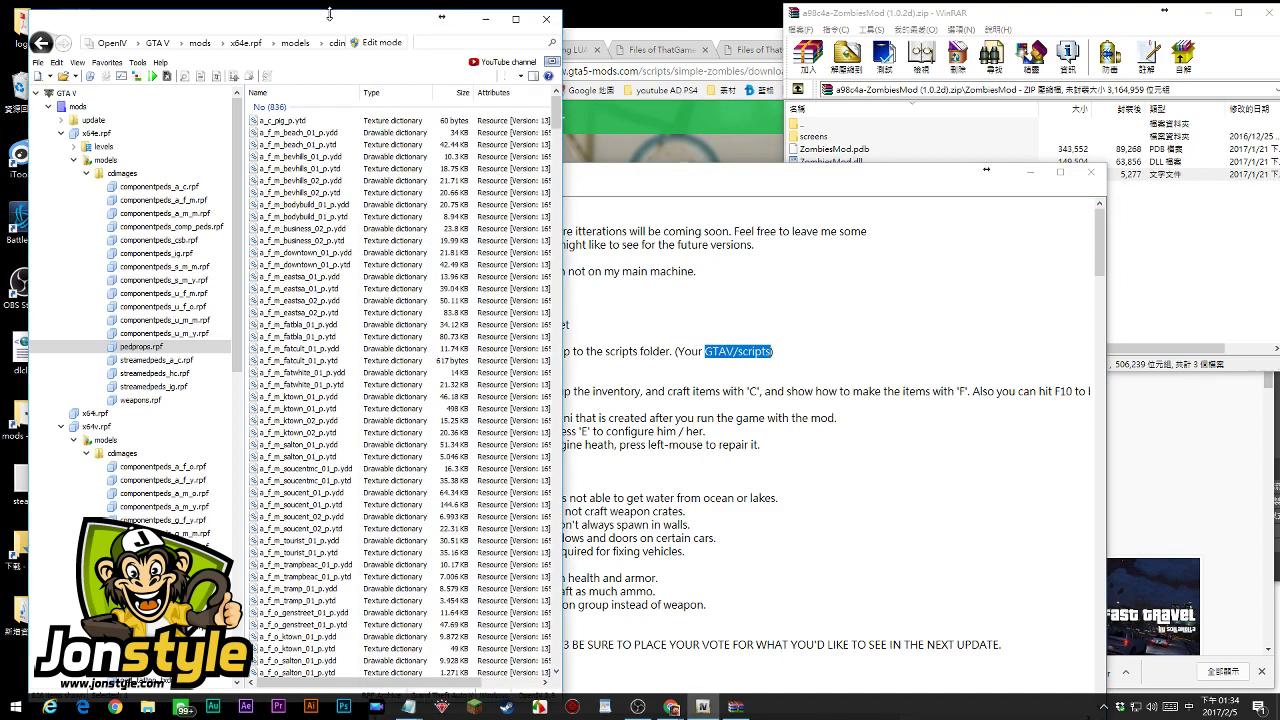
{"action": "left_click", "coordinate": [381, 44]}
{"action": "key", "text": "Return"}
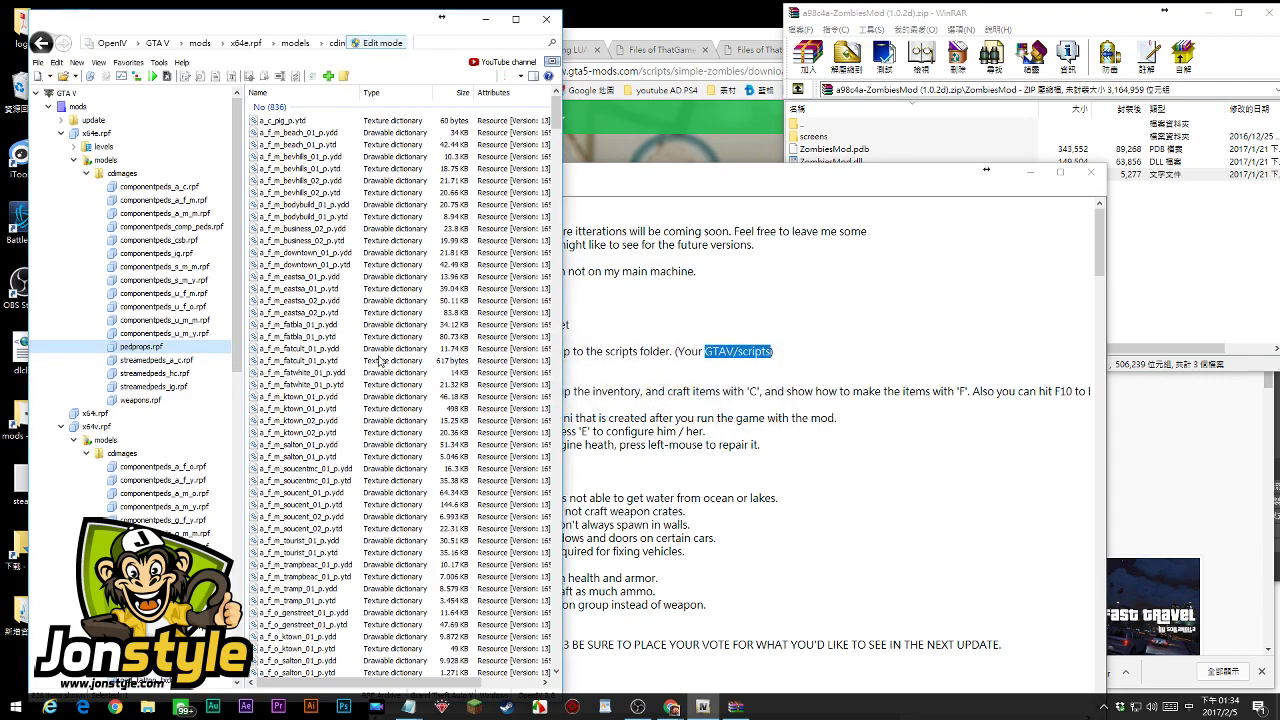
{"action": "left_click", "coordinate": [69, 94]}
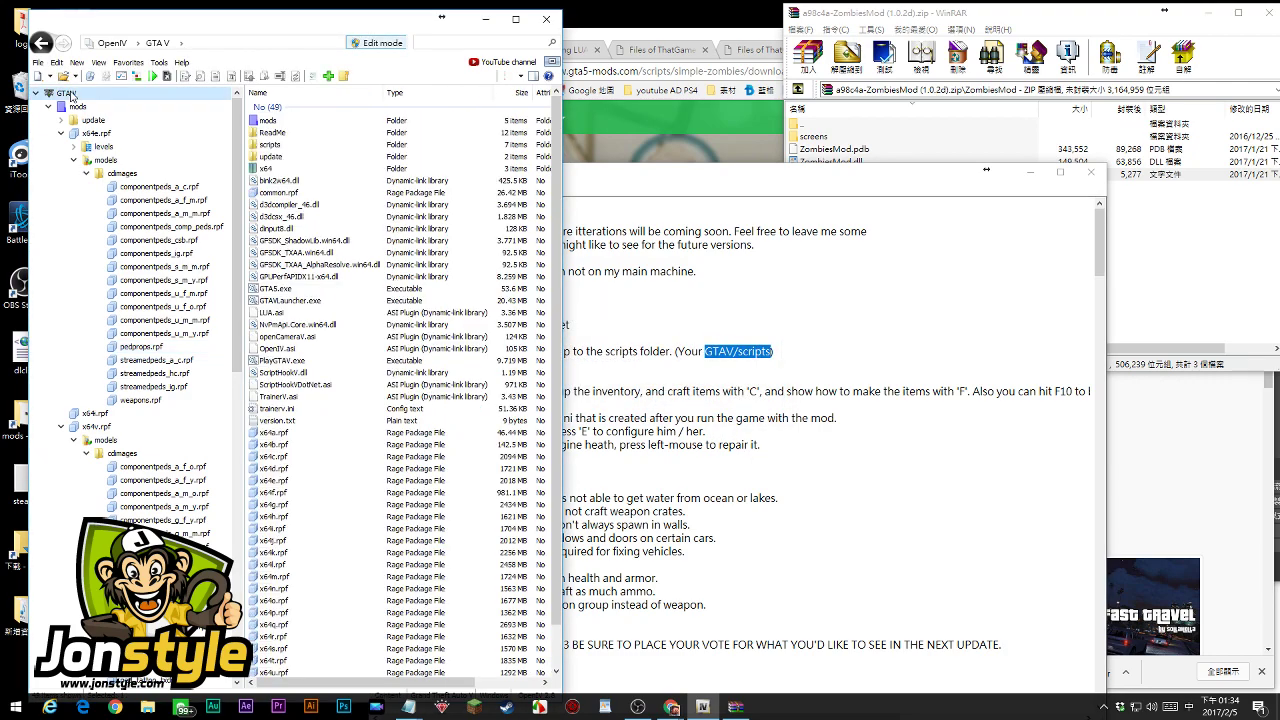
{"action": "double_click", "coordinate": [271, 147]}
Add ZombiesMod.pdb and ZombiesMod.dll from the Simple Zombies archive to the GTA V scripts folder
{"action": "left_click_drag", "start_coordinate": [703, 189], "coordinate": [902, 307]}
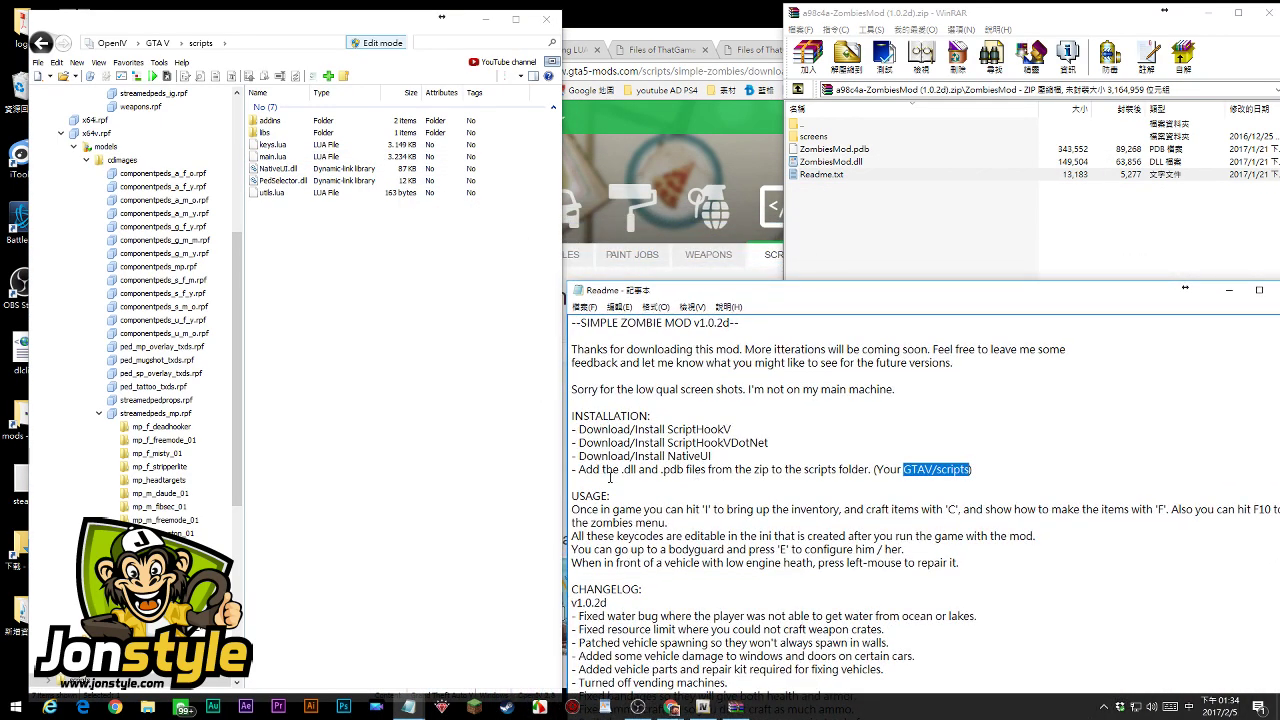
{"action": "left_click", "coordinate": [867, 161]}
{"action": "left_click", "coordinate": [876, 149], "text": "shift"}
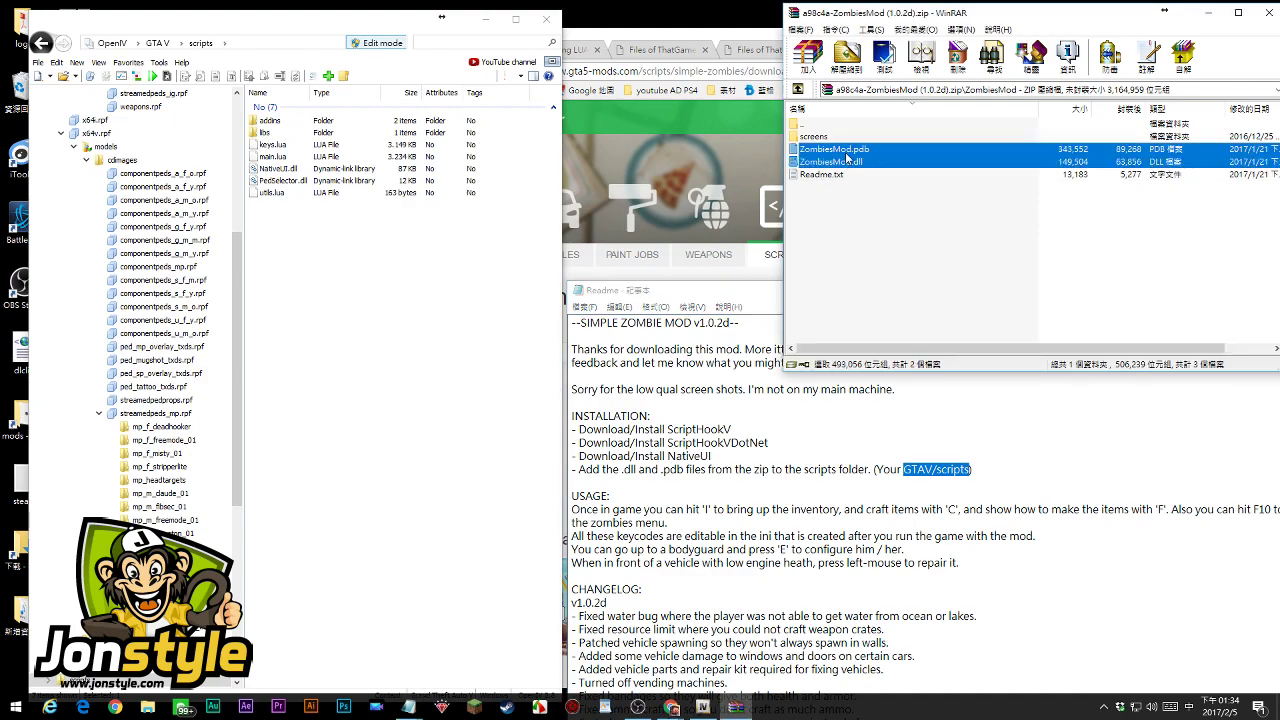
{"action": "left_click_drag", "start_coordinate": [372, 270], "coordinate": [374, 272]}
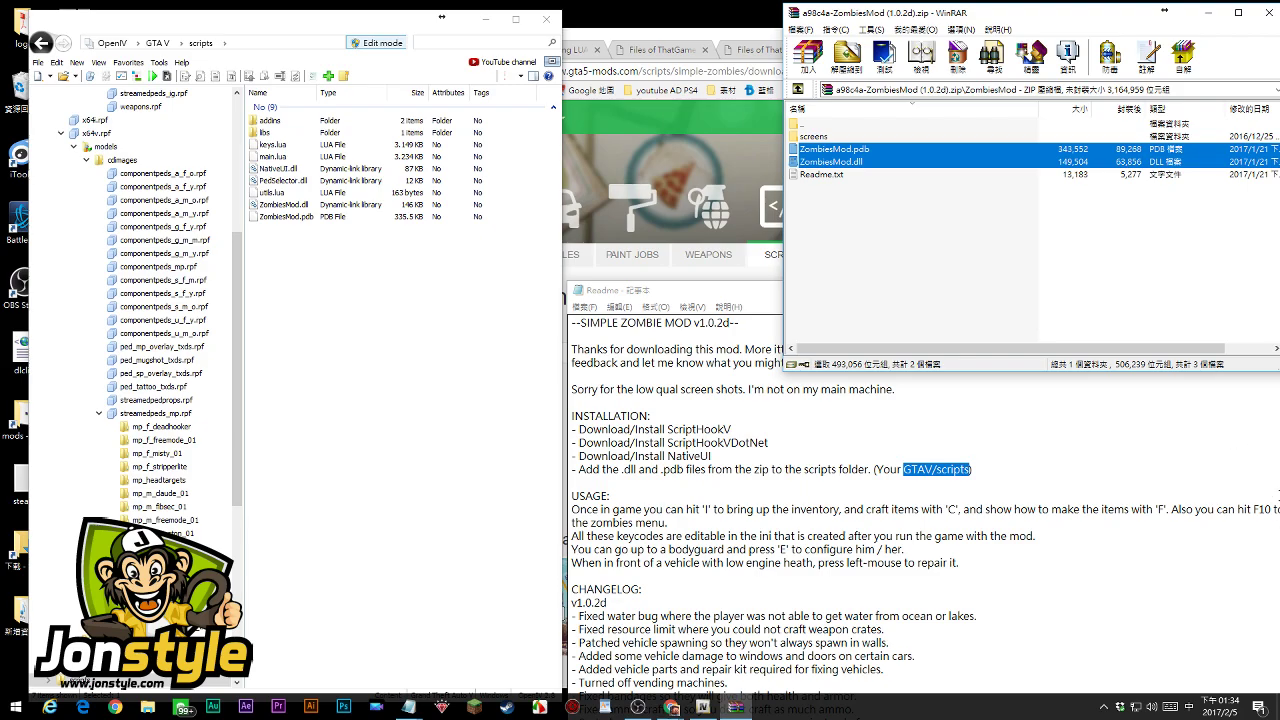
{"action": "left_click", "coordinate": [1016, 503]}
{"action": "left_click_drag", "start_coordinate": [1141, 303], "coordinate": [1007, 317]}
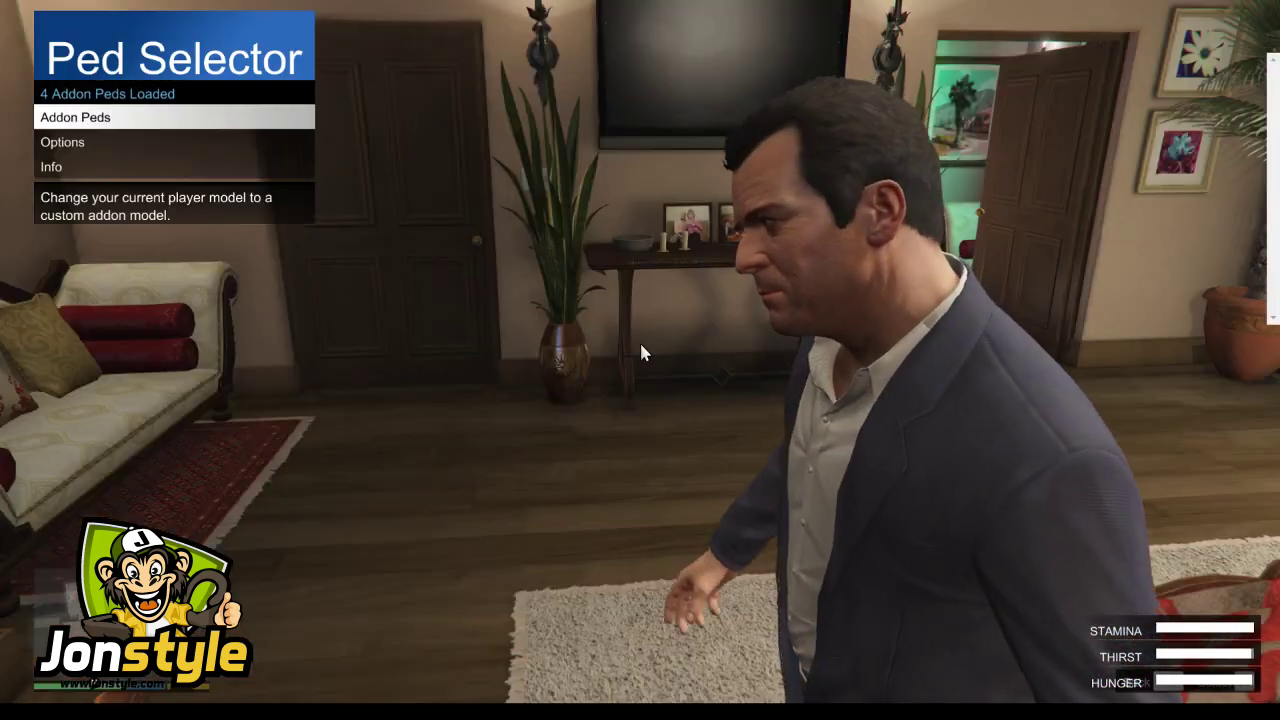
In GTA V, change the player model to the addon ped Adventure_Finn with Ped Selector and close the selector
{"action": "key", "text": "w"}
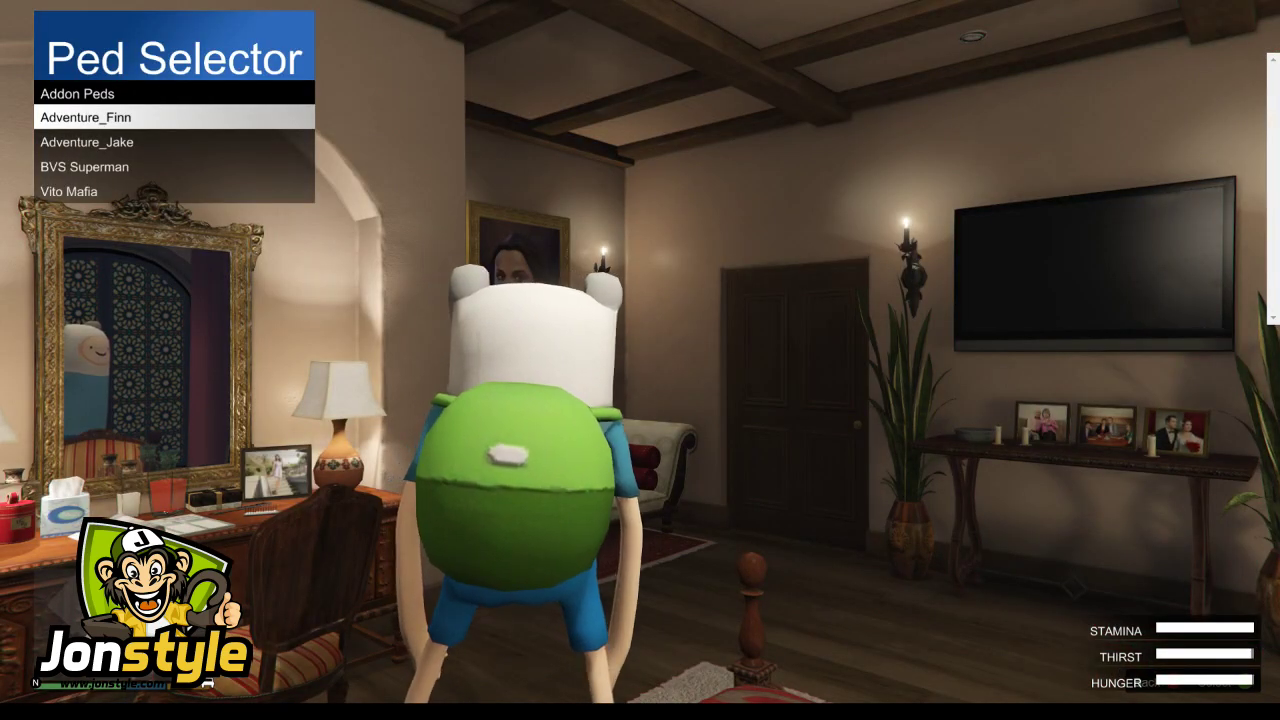
{"action": "key", "text": "BackSpace"}
{"action": "key", "text": "BackSpace"}
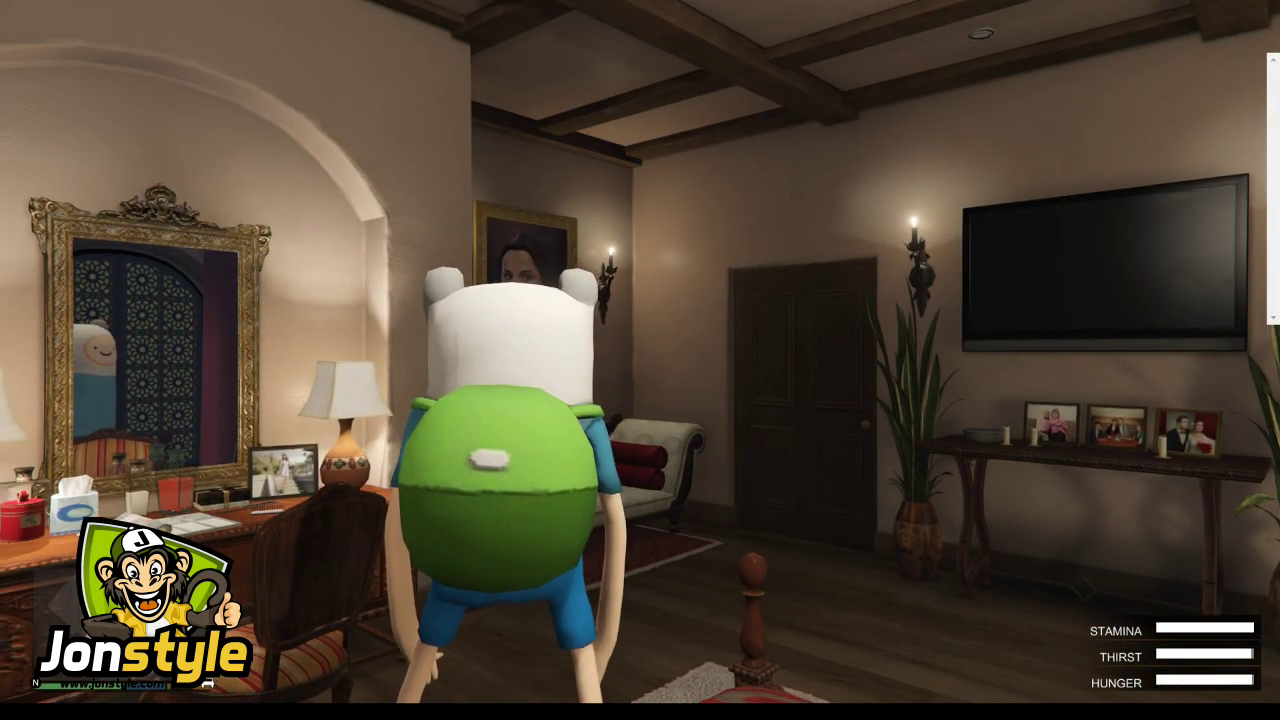
Walk the character out of the bedroom, down the stairs and through the front door onto the driveway
{"action": "key", "text": "w"}
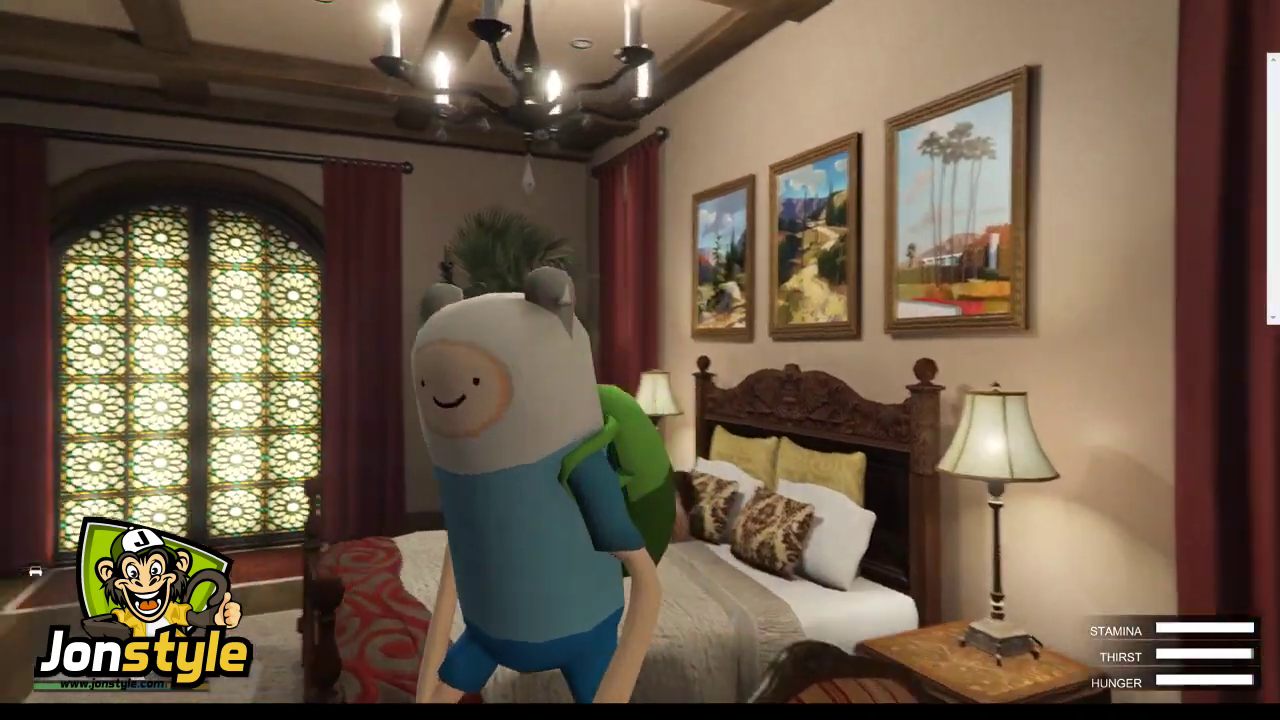
{"action": "key", "text": "w"}
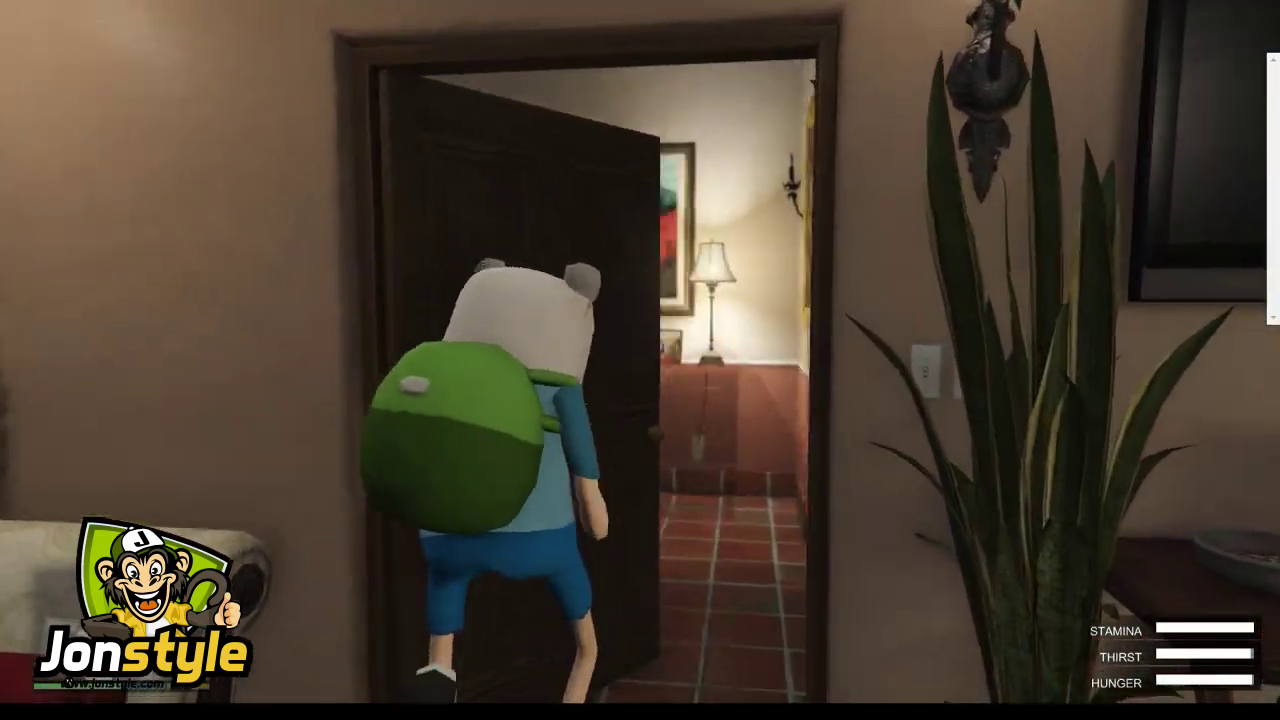
{"action": "key", "text": "w"}
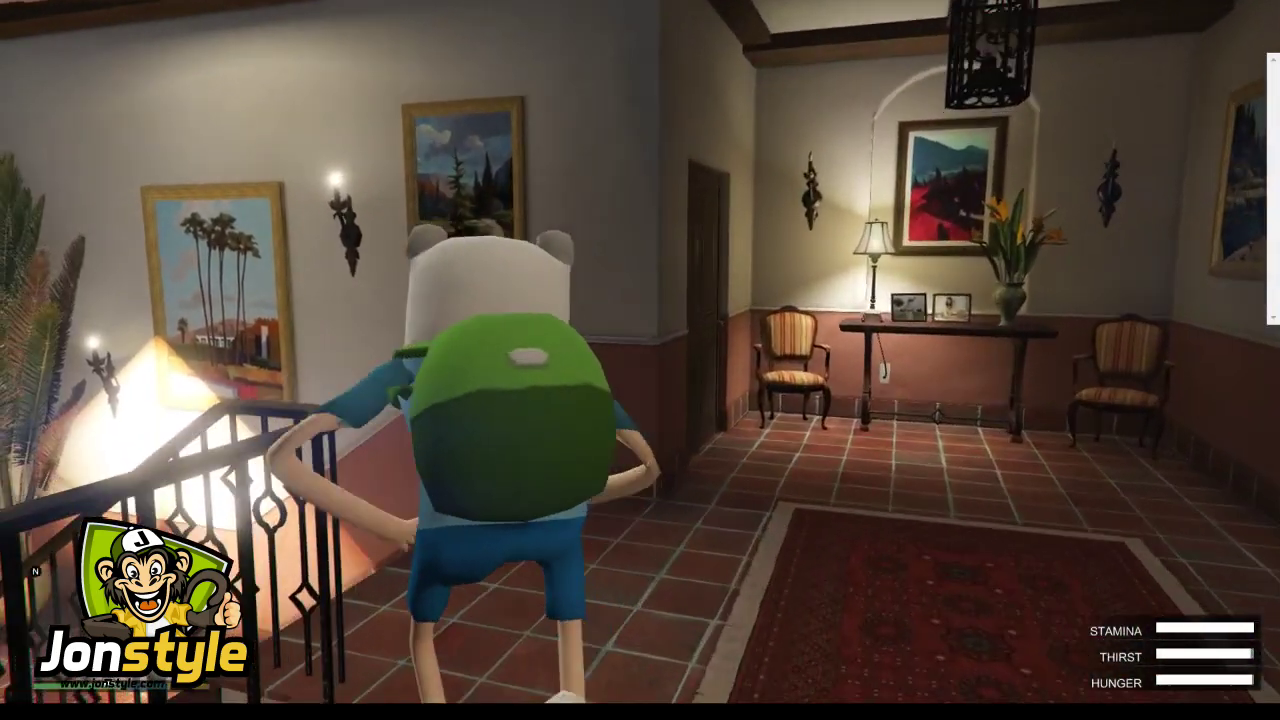
{"action": "key", "text": "w"}
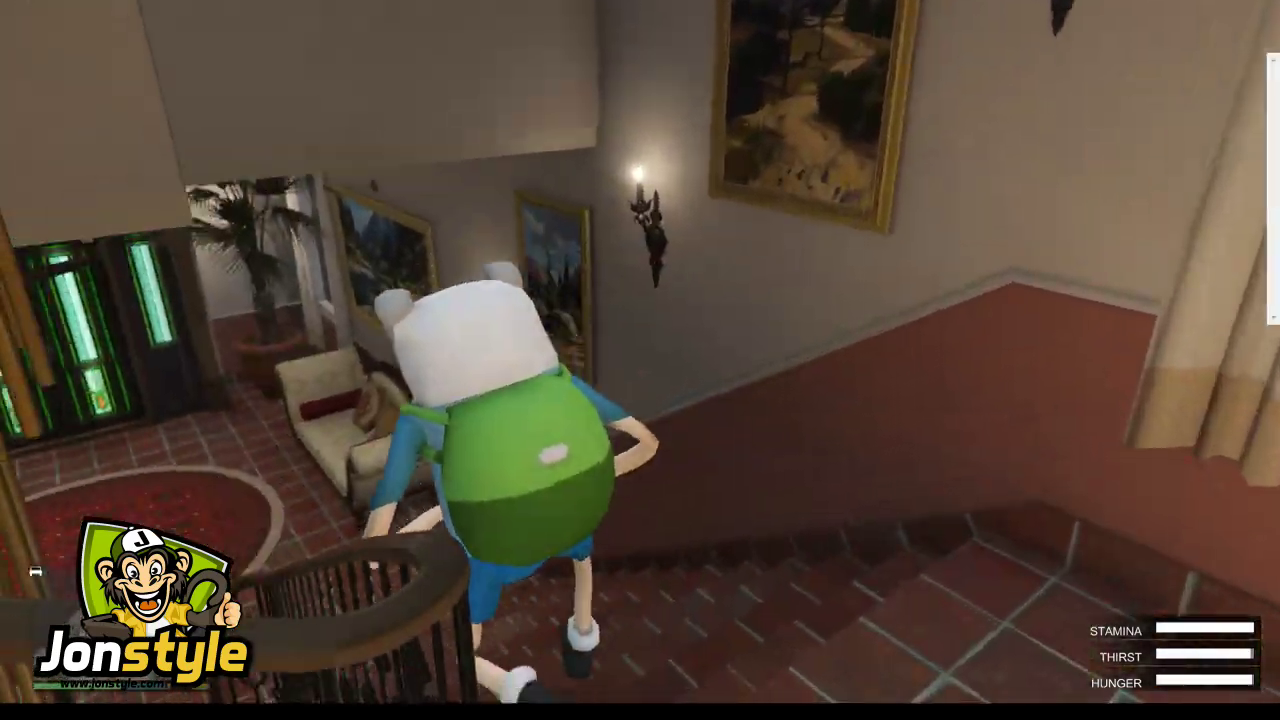
{"action": "key", "text": "w"}
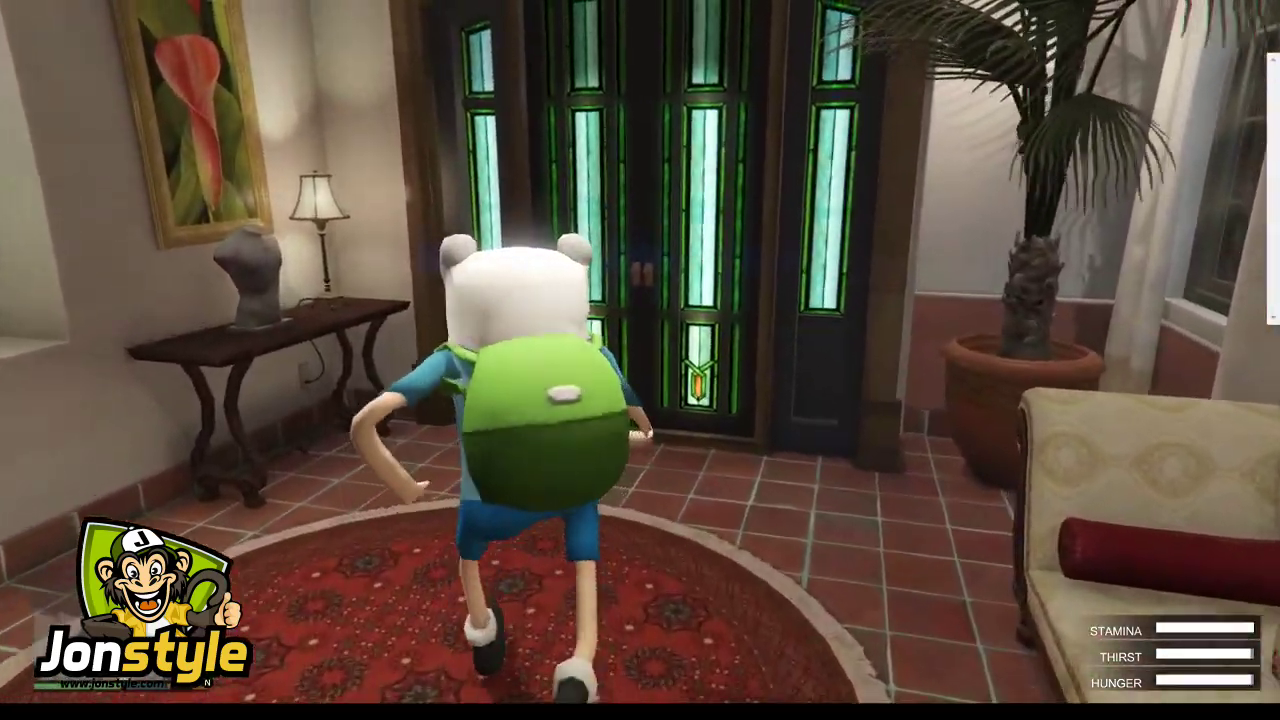
{"action": "key", "text": "w"}
Bring up the trainer's main menu and look through its Model Spawning options
{"action": "key", "text": "F3"}
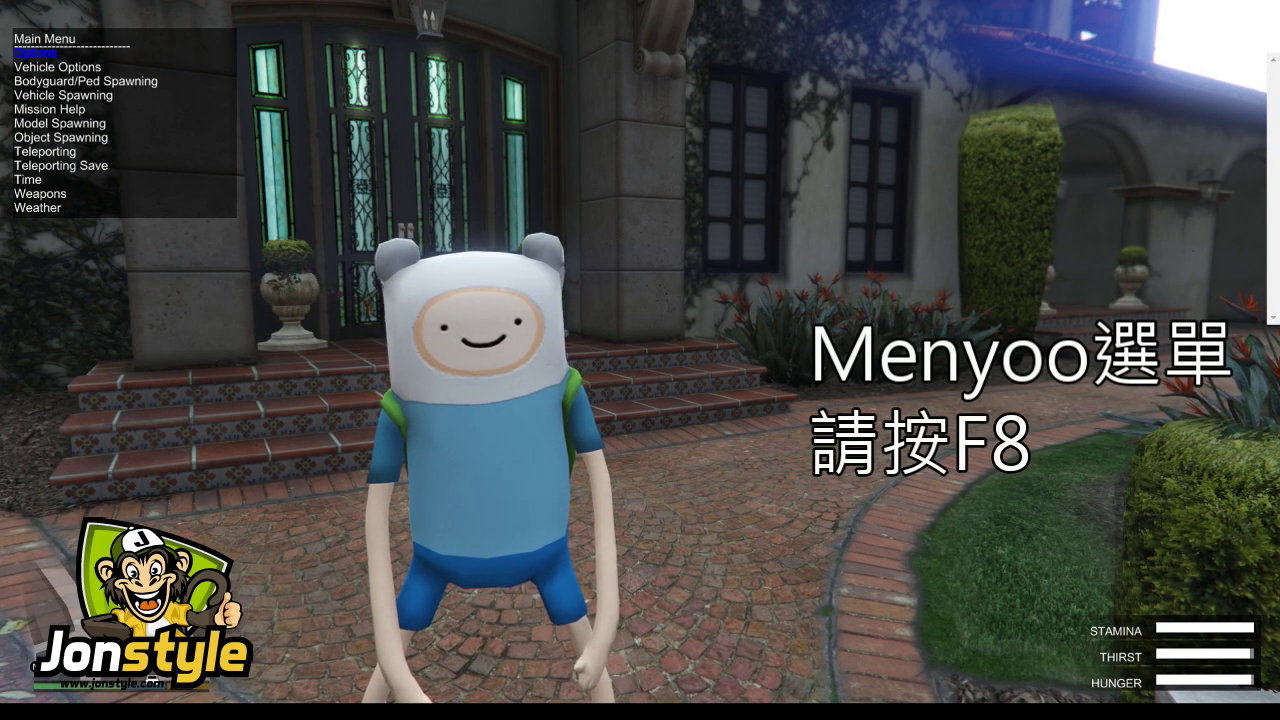
{"action": "key", "text": "Down"}
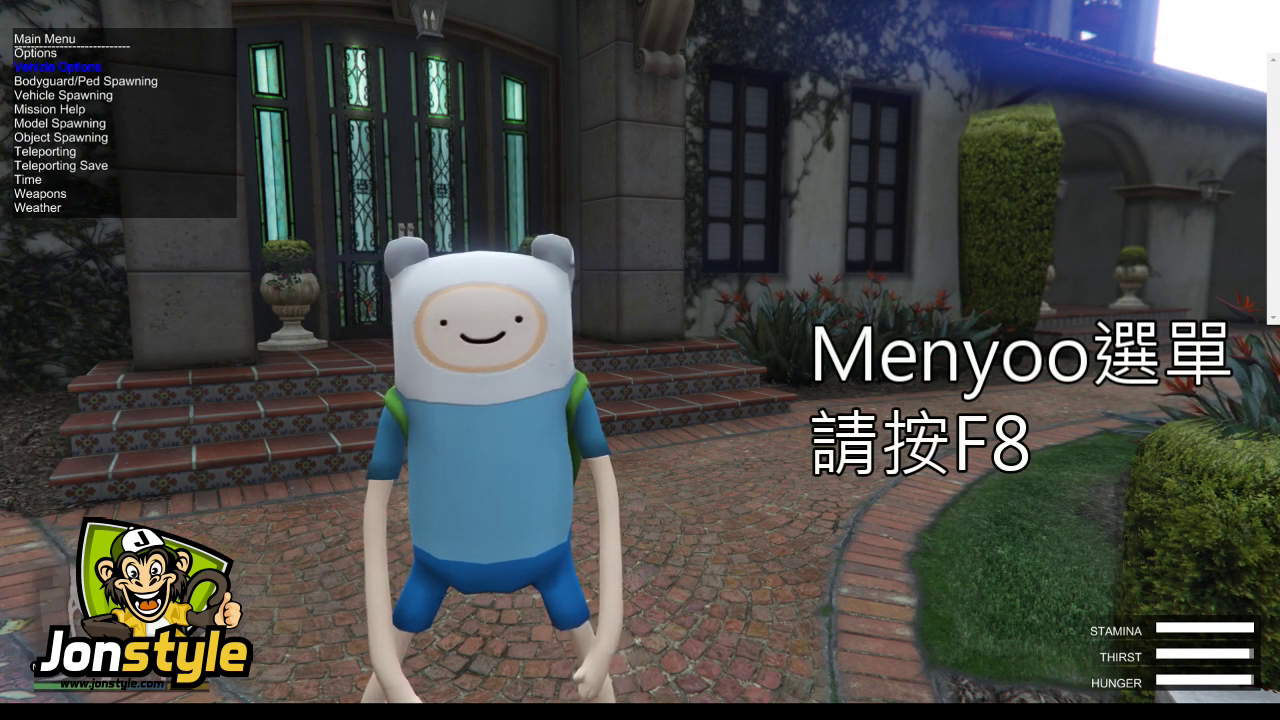
{"action": "key", "text": "Down"}
{"action": "key", "text": "Down"}
{"action": "key", "text": "Down"}
{"action": "key", "text": "Down"}
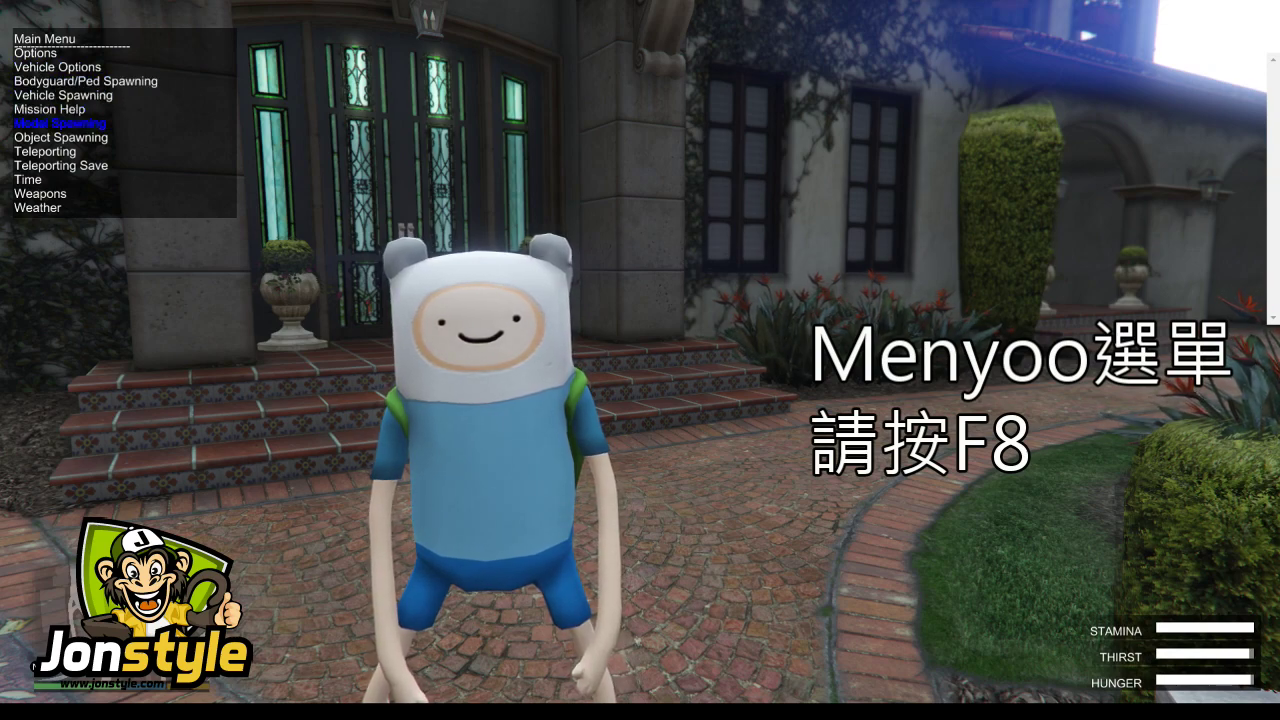
{"action": "key", "text": "Return"}
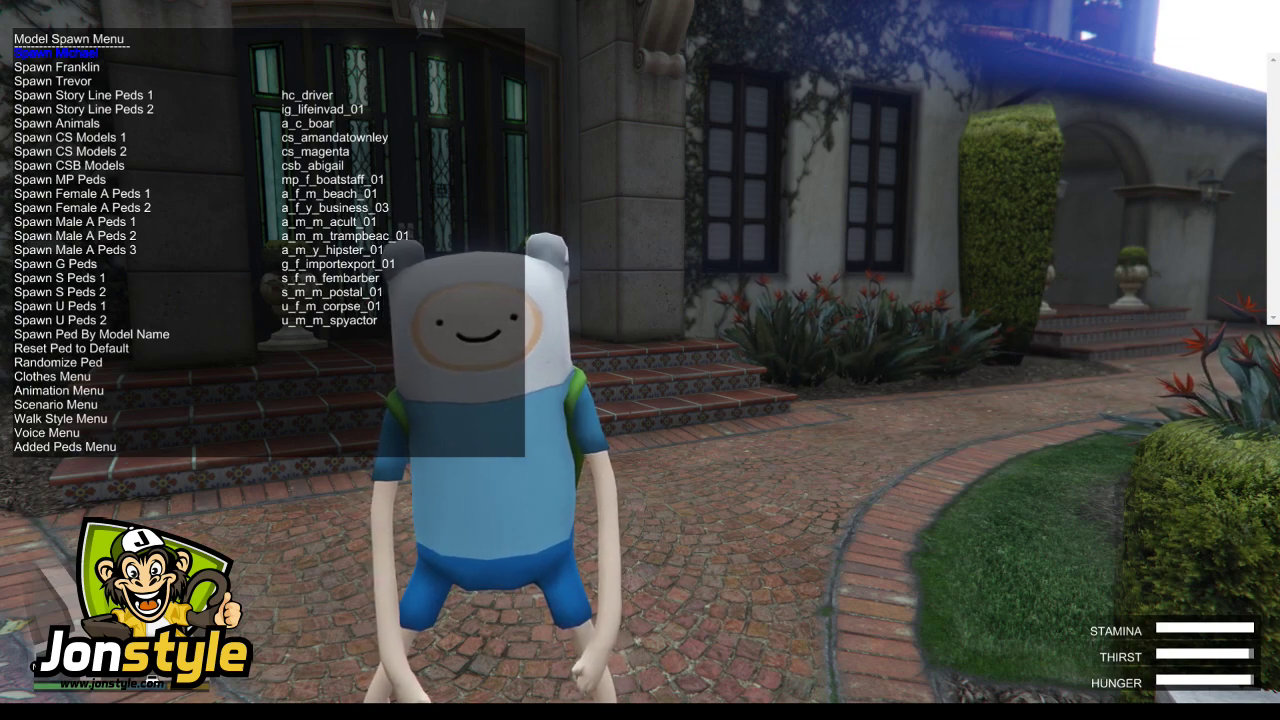
{"action": "key", "text": "BackSpace"}
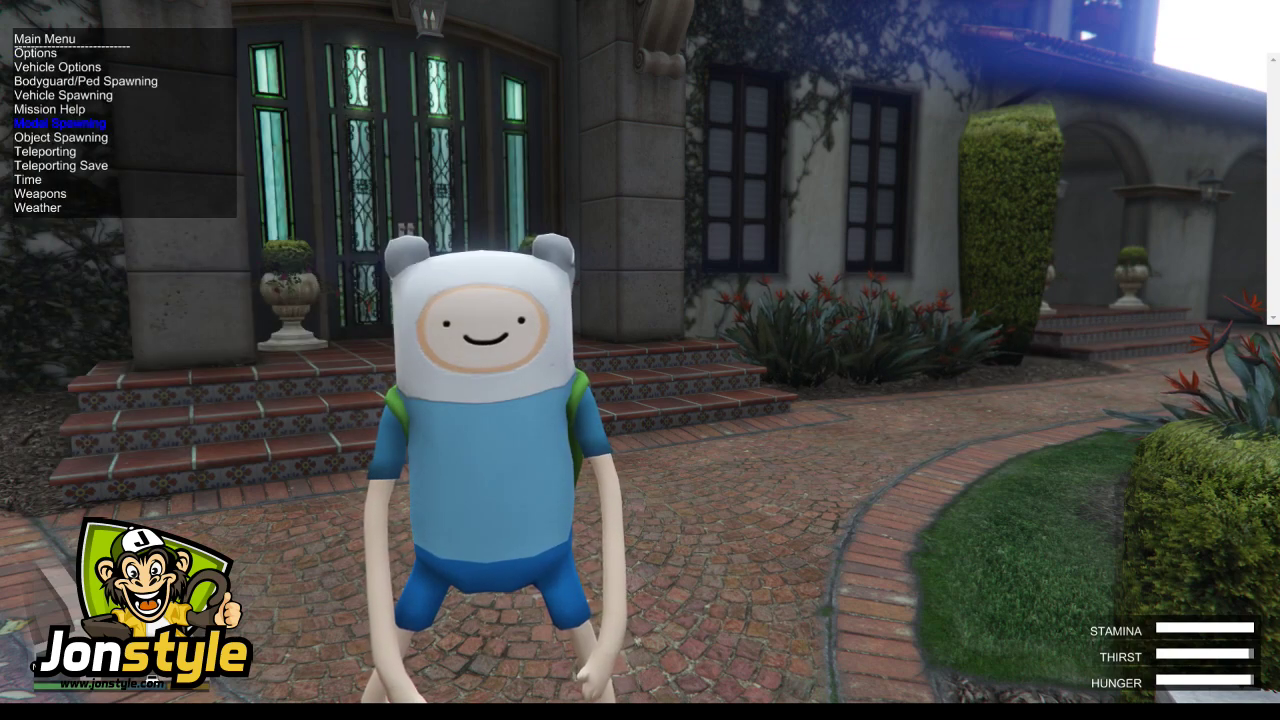
Spawn a Cruiser bicycle from the Cycles category of the trainer's Vehicle Spawning options
{"action": "key", "text": "Up"}
{"action": "key", "text": "Up"}
{"action": "key", "text": "Return"}
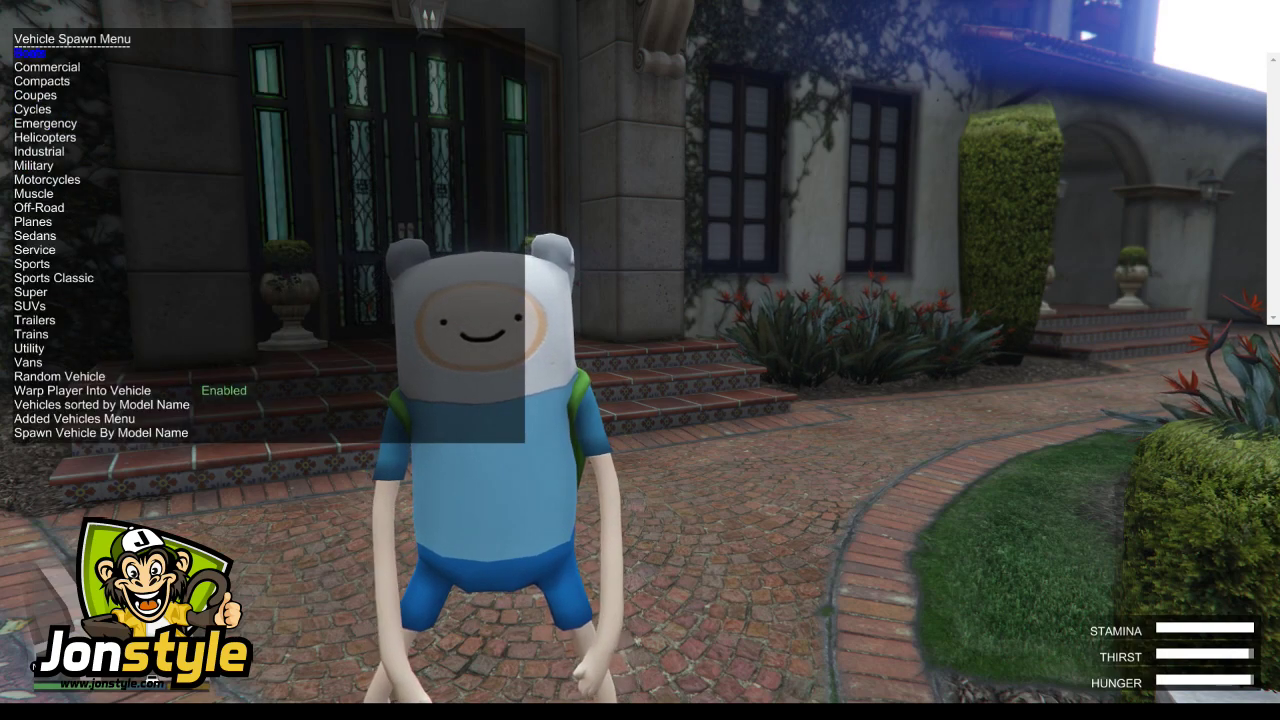
{"action": "key", "text": "Down"}
{"action": "key", "text": "Down"}
{"action": "key", "text": "Down"}
{"action": "key", "text": "Return"}
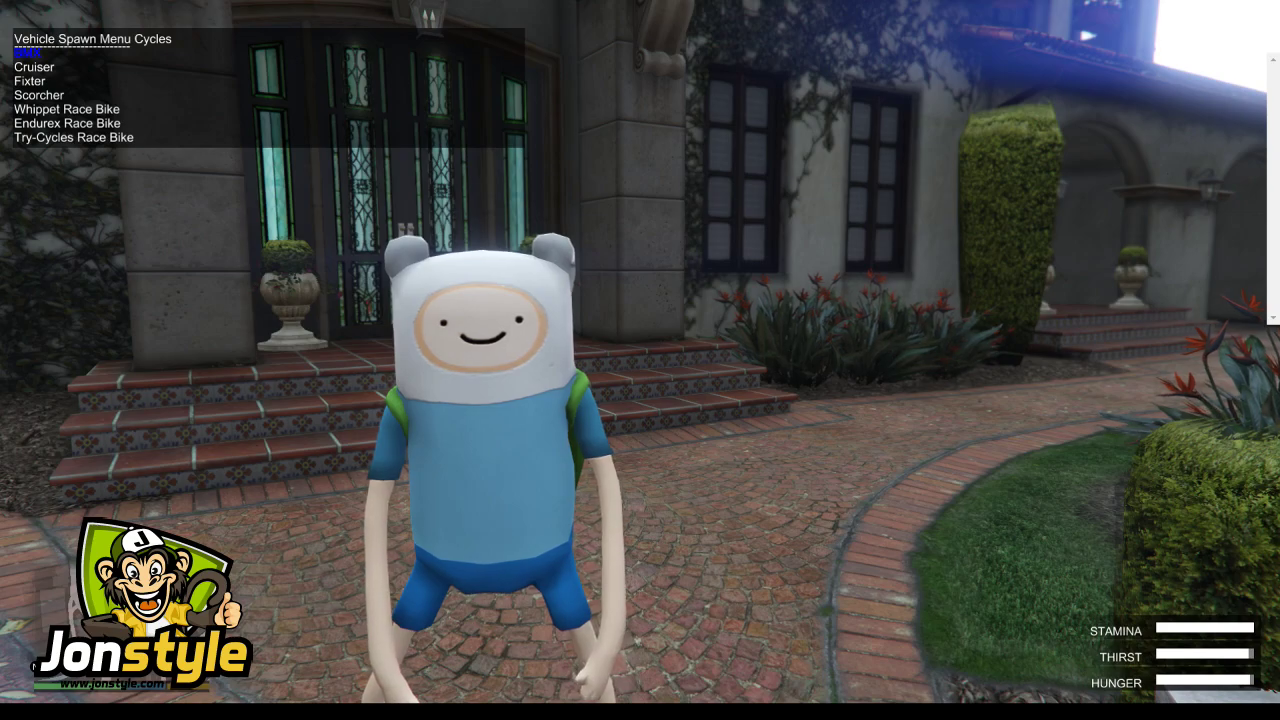
{"action": "key", "text": "Down"}
{"action": "key", "text": "Return"}
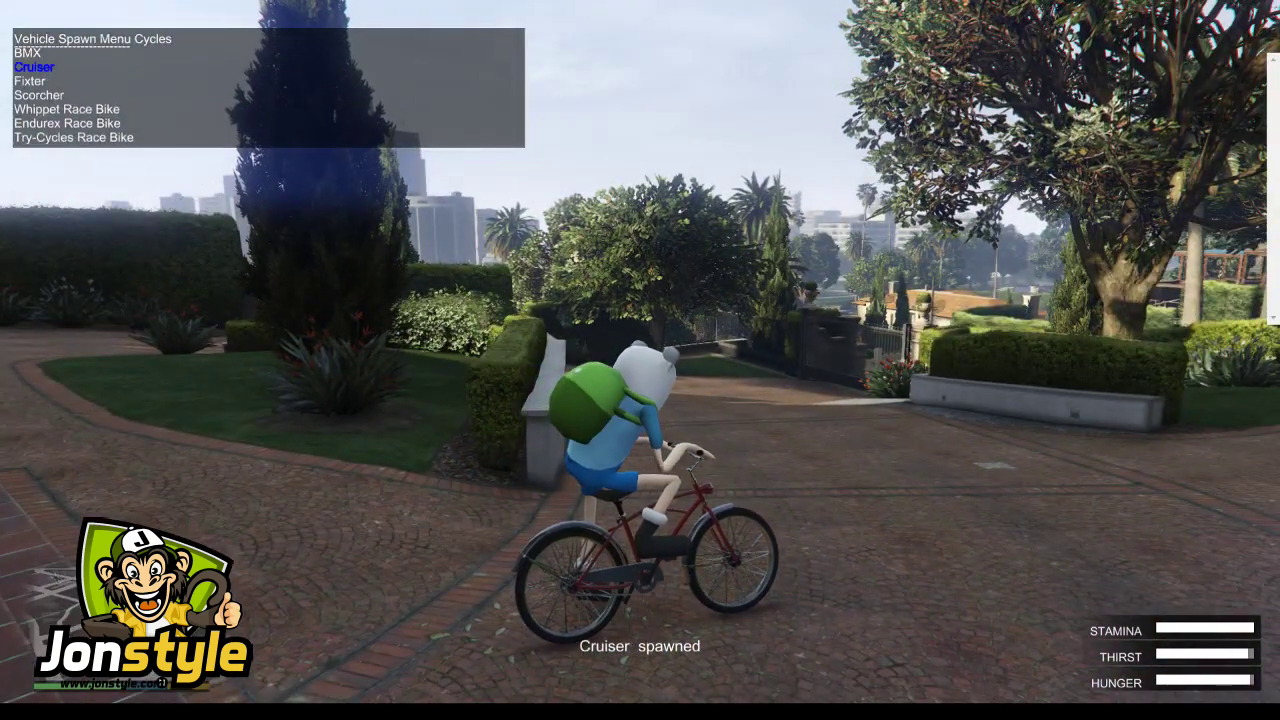
Spawn a second Cruiser, ride it forward, and spawn a Fixter bicycle
{"action": "key", "text": "Return"}
{"action": "key", "text": "w"}
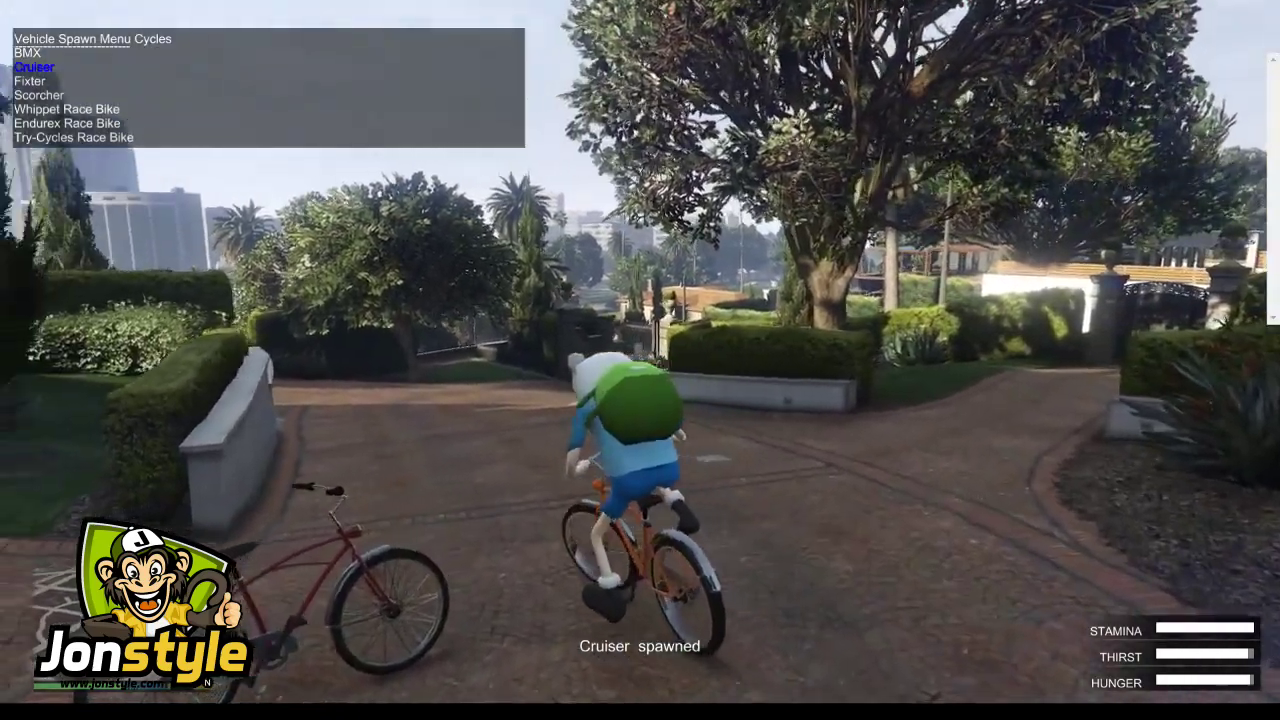
{"action": "key", "text": "Down"}
{"action": "key", "text": "Return"}
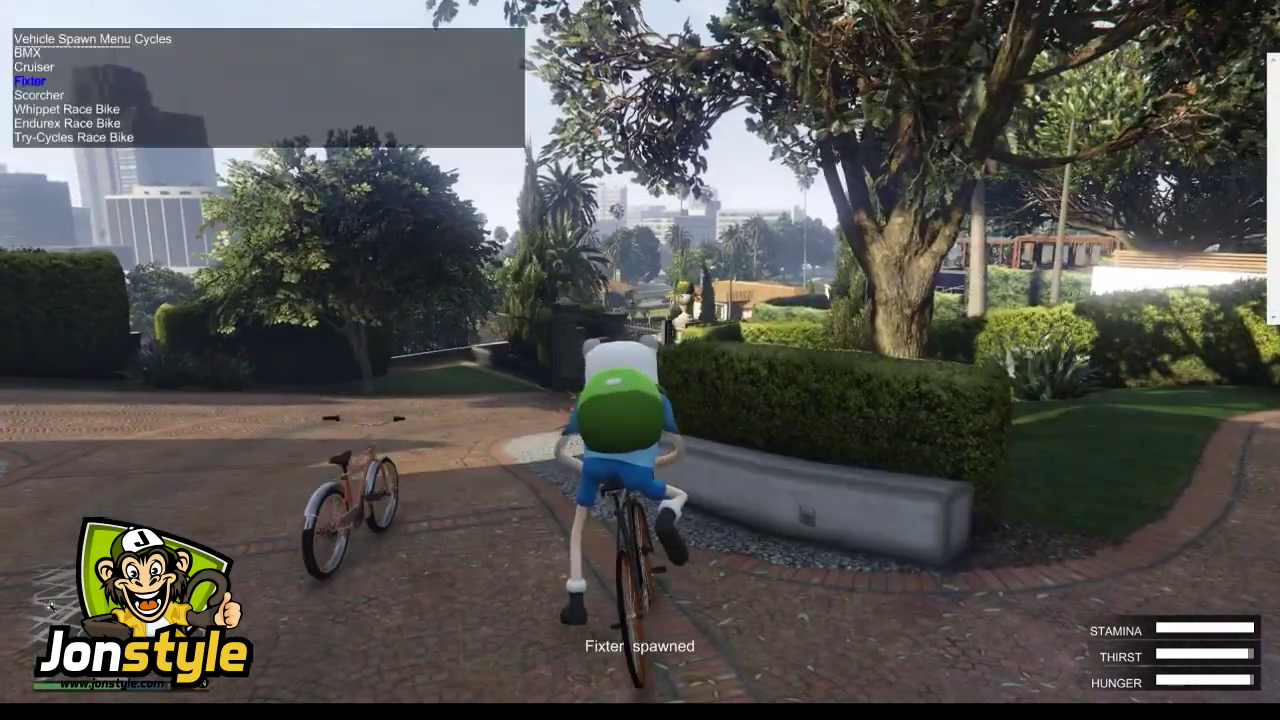
Leave the Cycles category and spawn a helicopter from the Helicopters category
{"action": "key", "text": "BackSpace"}
{"action": "key", "text": "Down"}
{"action": "key", "text": "Down"}
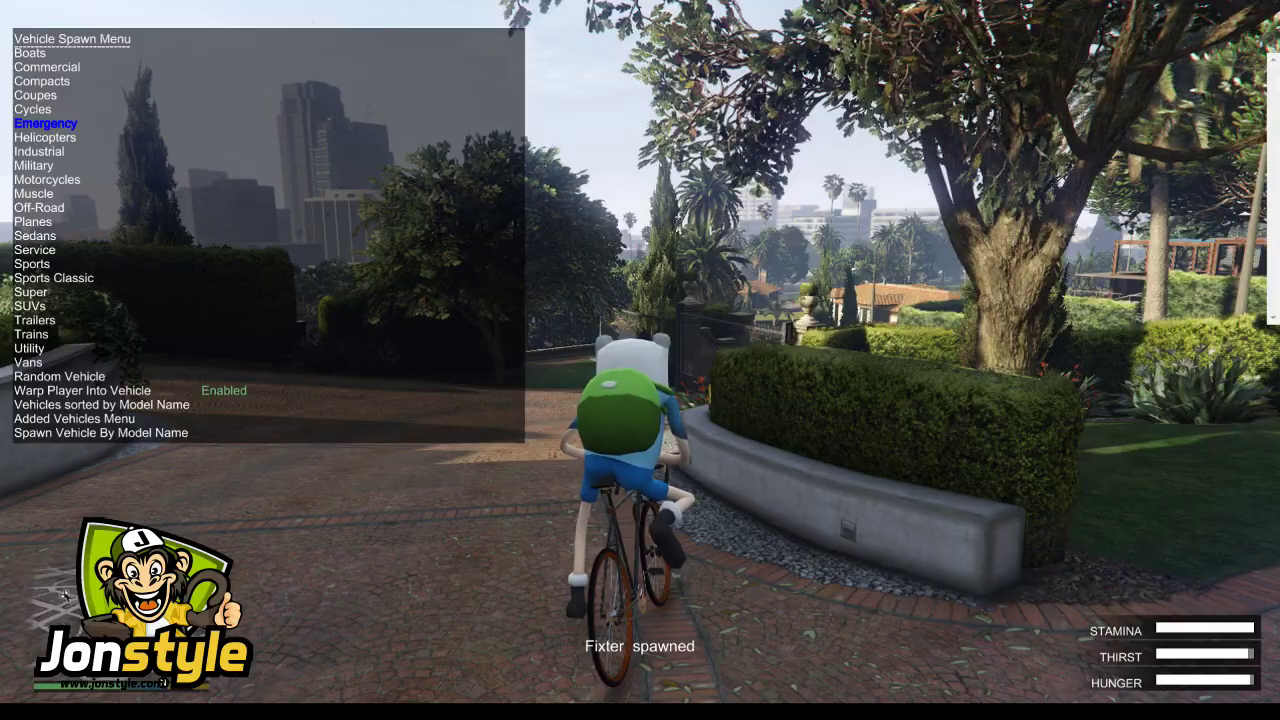
{"action": "key", "text": "Return"}
{"action": "key", "text": "Down"}
{"action": "key", "text": "Down"}
{"action": "key", "text": "Return"}
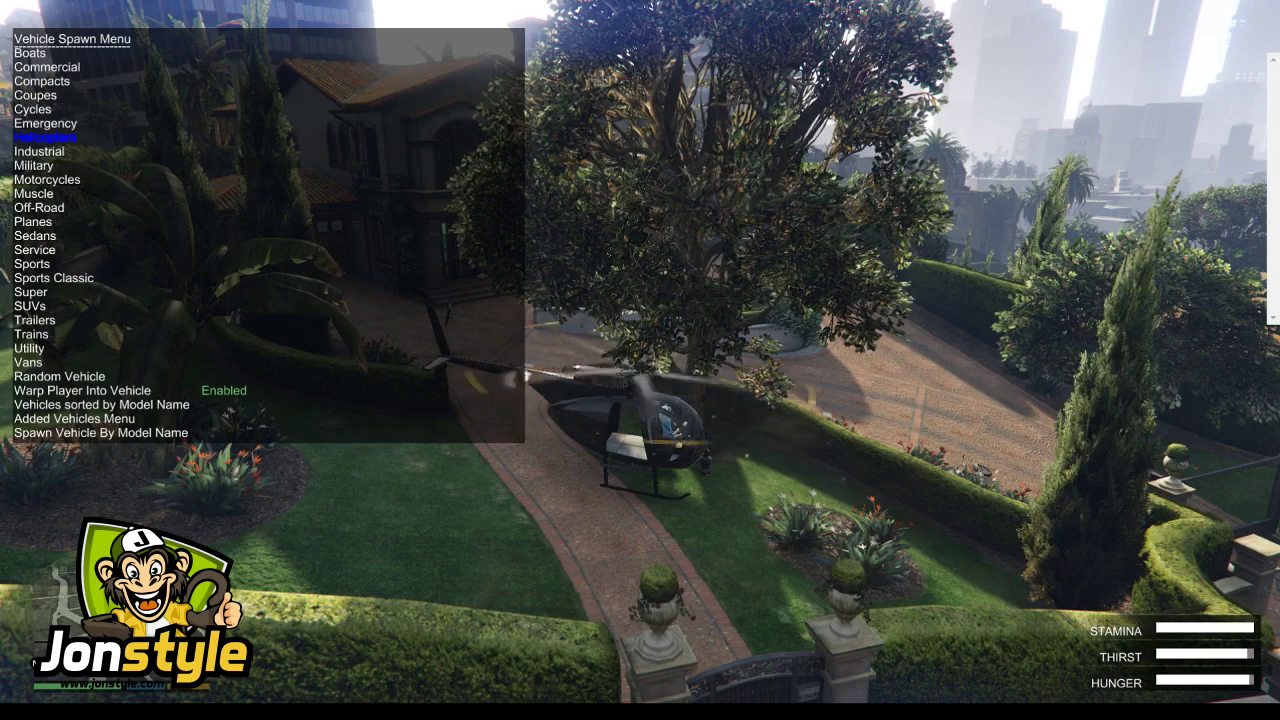
Open the Military category of the vehicle spawning options and go down its vehicle list
{"action": "key", "text": "Return"}
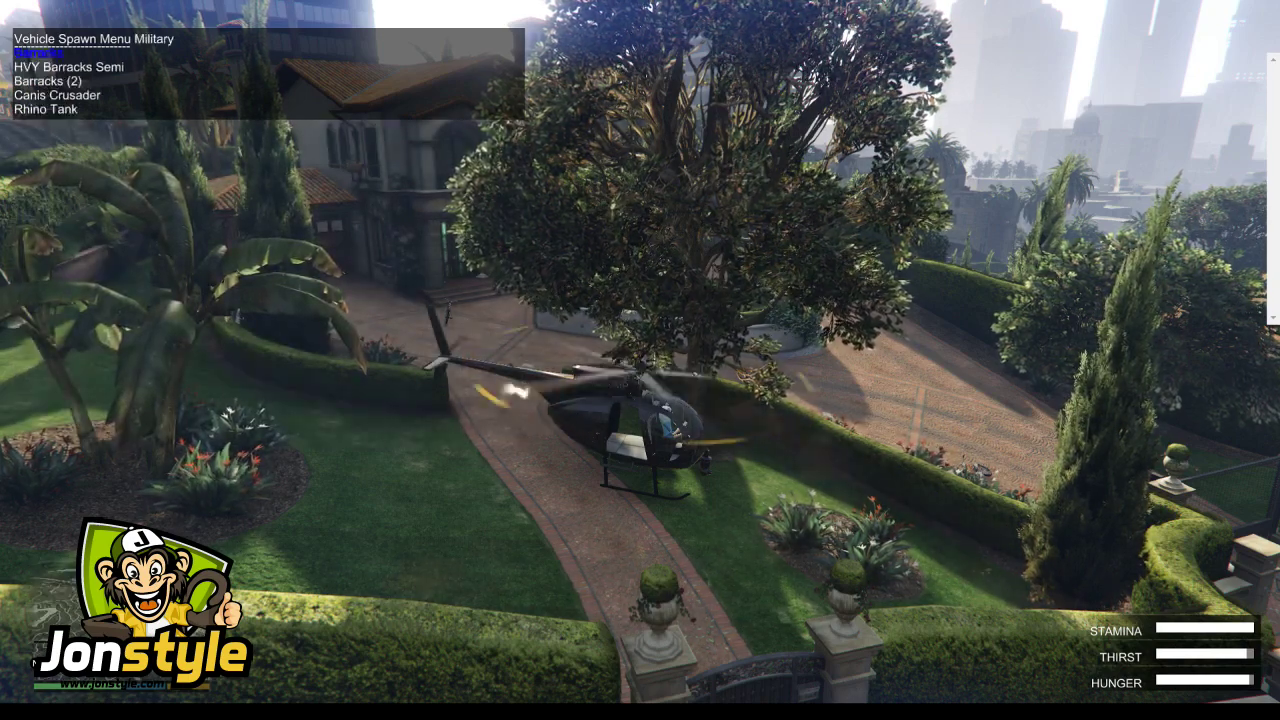
{"action": "key", "text": "Down"}
{"action": "key", "text": "Down"}
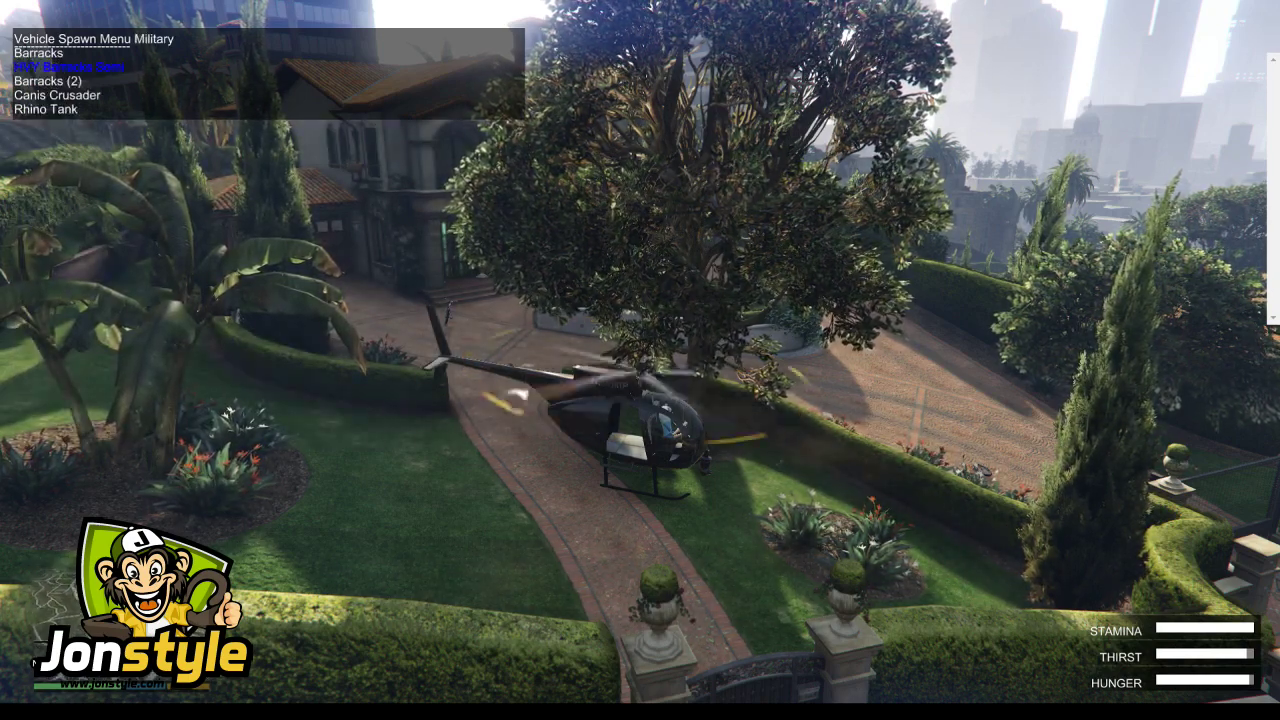